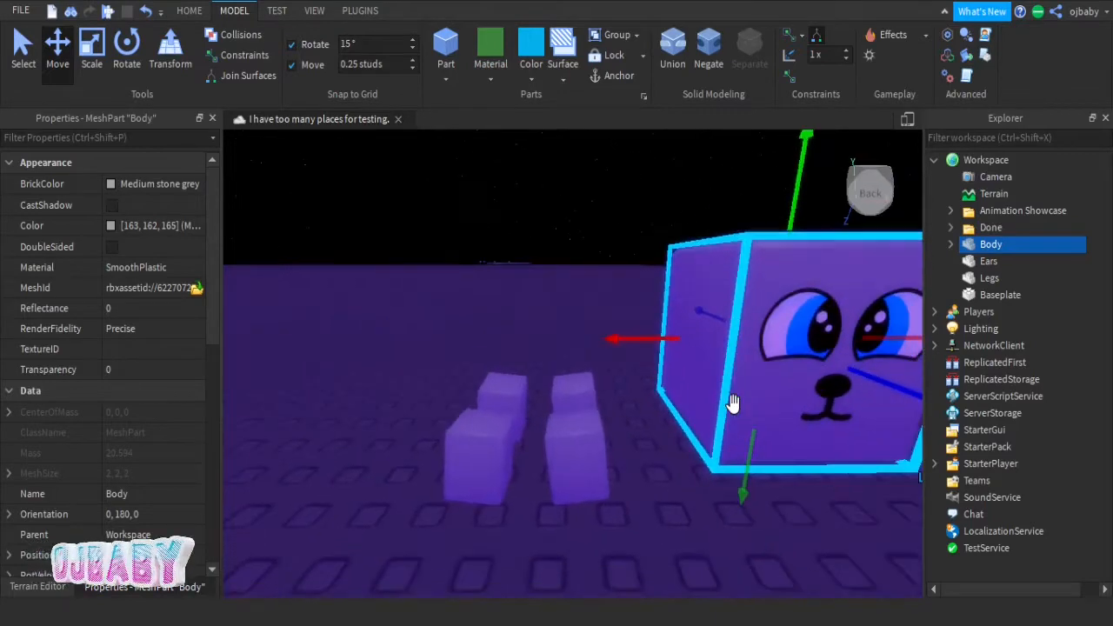
# Step: Move the Body mesh sideways so that it sits above the legs
pyautogui.scroll(-3, 735, 407)
pyautogui.moveTo(735, 407); pyautogui.dragTo(725, 380, button='right')
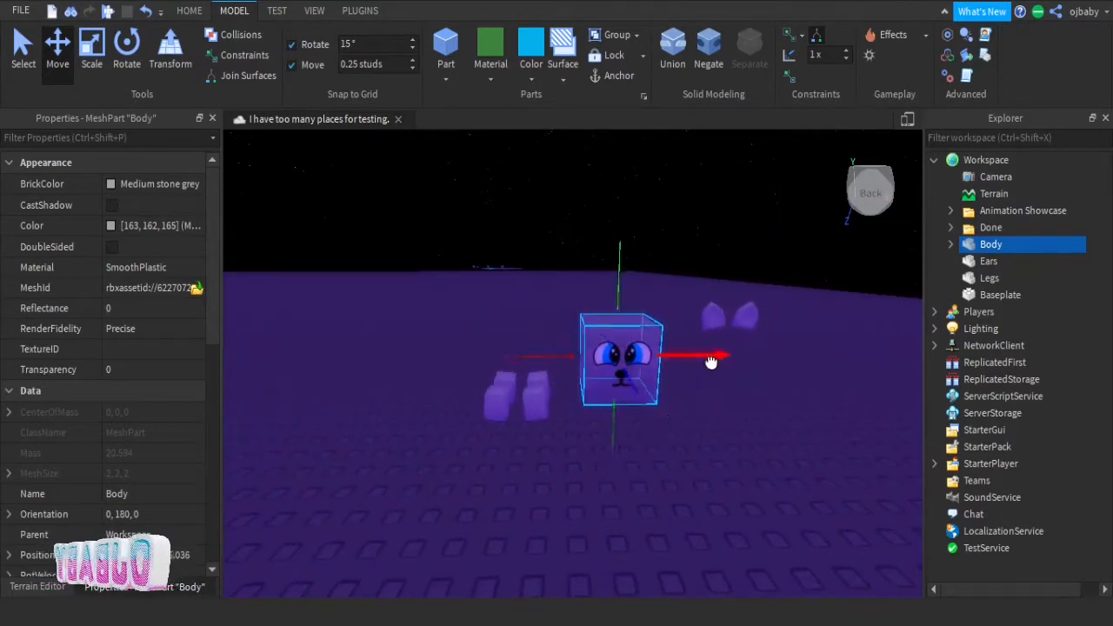
pyautogui.moveTo(711, 362); pyautogui.dragTo(615, 372)
# Step: Move the Ears mesh sideways onto the top of the body, then clear the selection
pyautogui.click(743, 340)
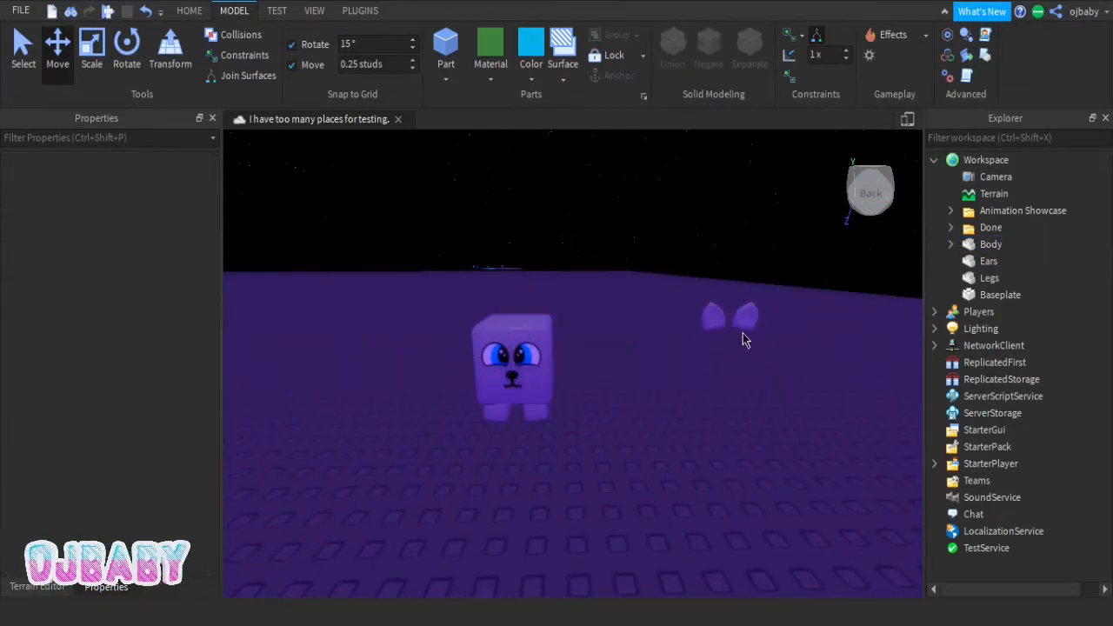
pyautogui.click(735, 320)
pyautogui.moveTo(839, 316); pyautogui.dragTo(623, 352)
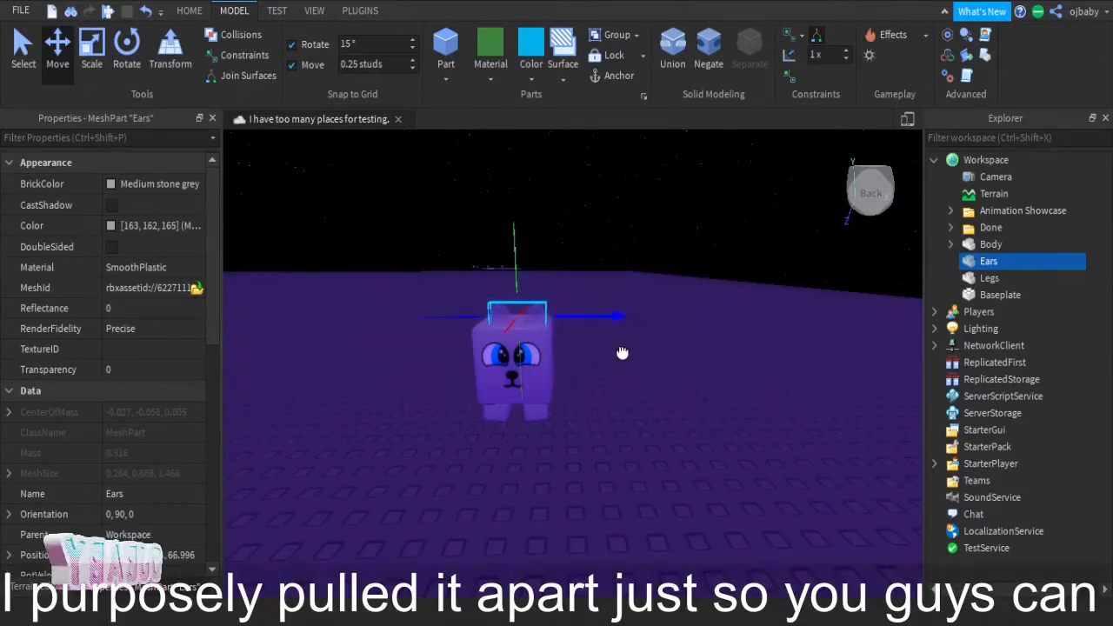
pyautogui.click(622, 381)
# Step: Group the Body, Ears and Legs meshes into one model
pyautogui.press('a')
pyautogui.press('w')
pyautogui.moveTo(622, 380); pyautogui.dragTo(622, 383, button='right')
pyautogui.scroll(-4, 676, 335)
pyautogui.moveTo(698, 282); pyautogui.dragTo(699, 276, button='right')
pyautogui.scroll(4, 698, 275)
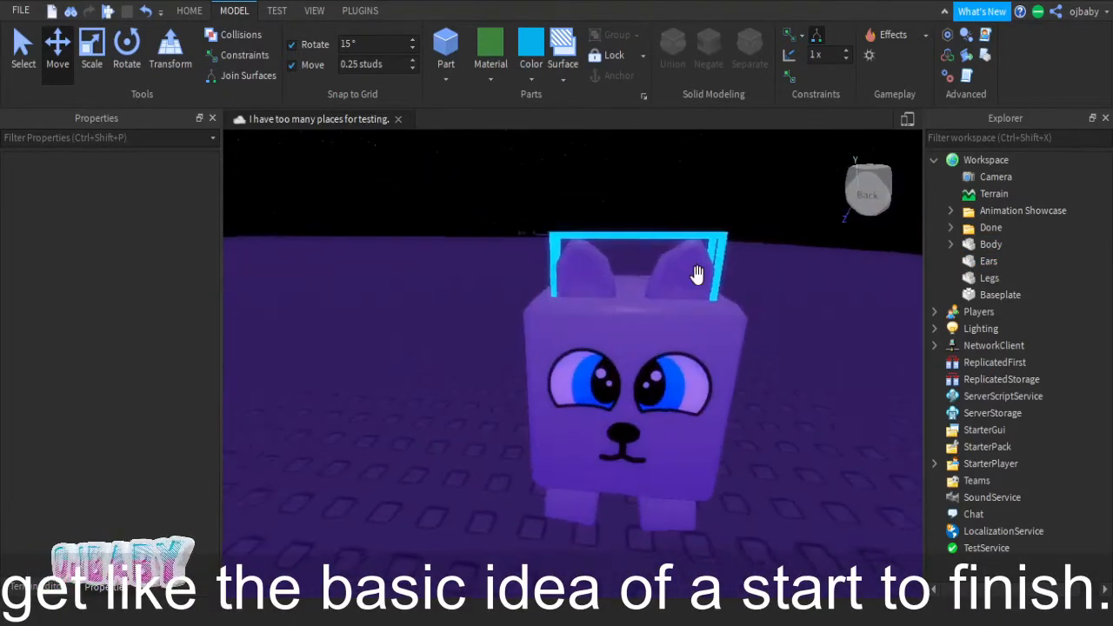
pyautogui.scroll(-4, 522, 267)
pyautogui.moveTo(491, 259); pyautogui.dragTo(692, 437)
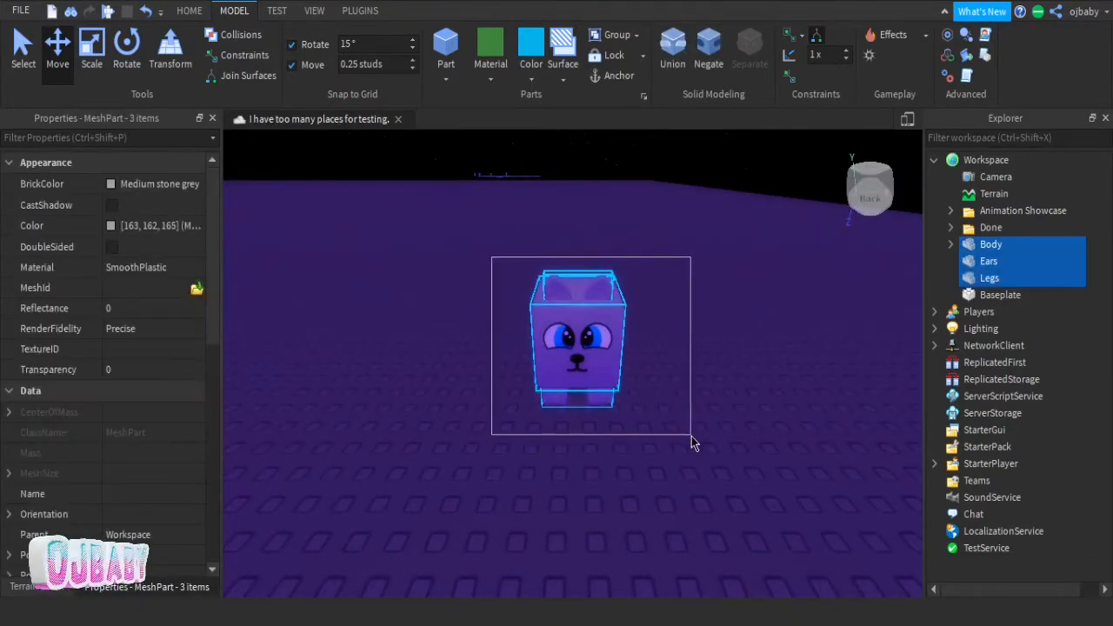
pyautogui.click(617, 37)
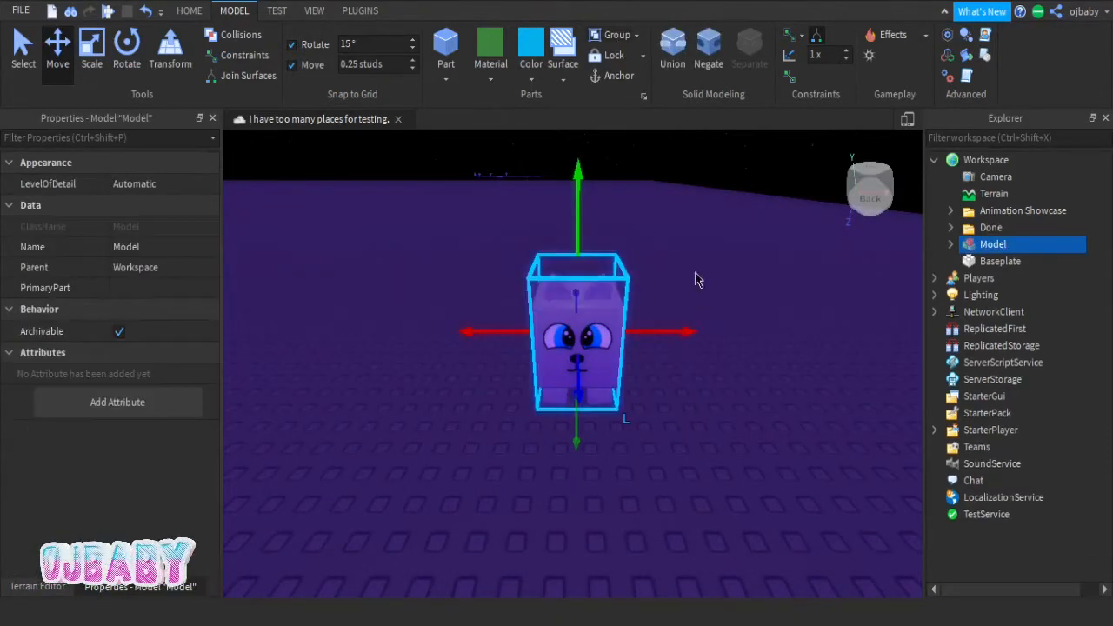
# Step: Expand the new model in the workspace hierarchy and rename it Cat
pyautogui.scroll(2, 709, 311)
pyautogui.scroll(-2, 709, 311)
pyautogui.click(988, 235)
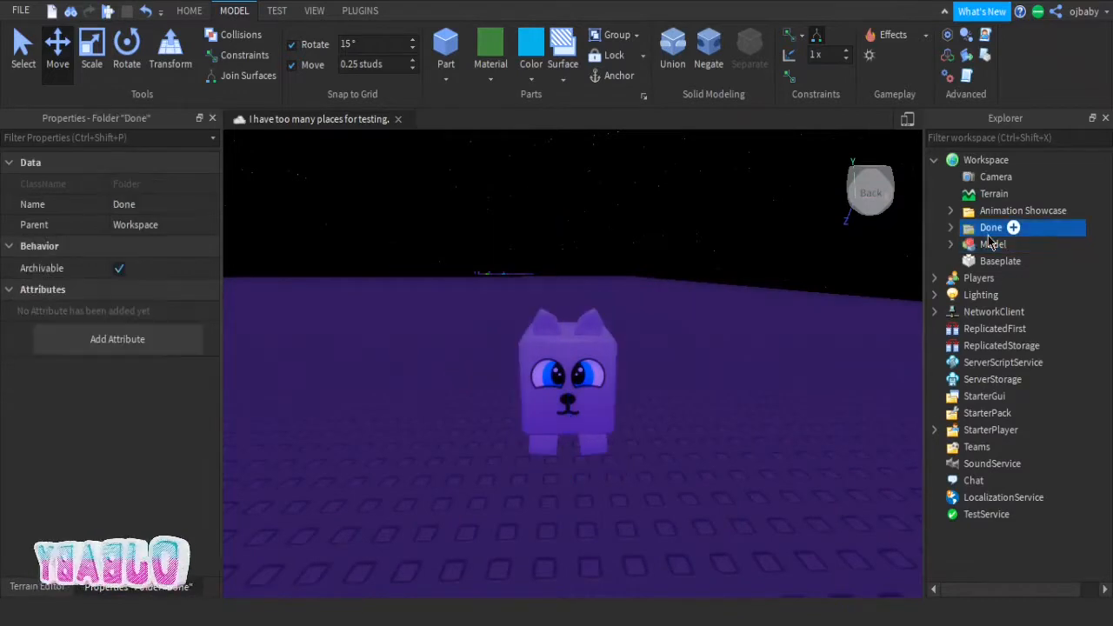
pyautogui.doubleClick(992, 249)
pyautogui.click(1000, 262)
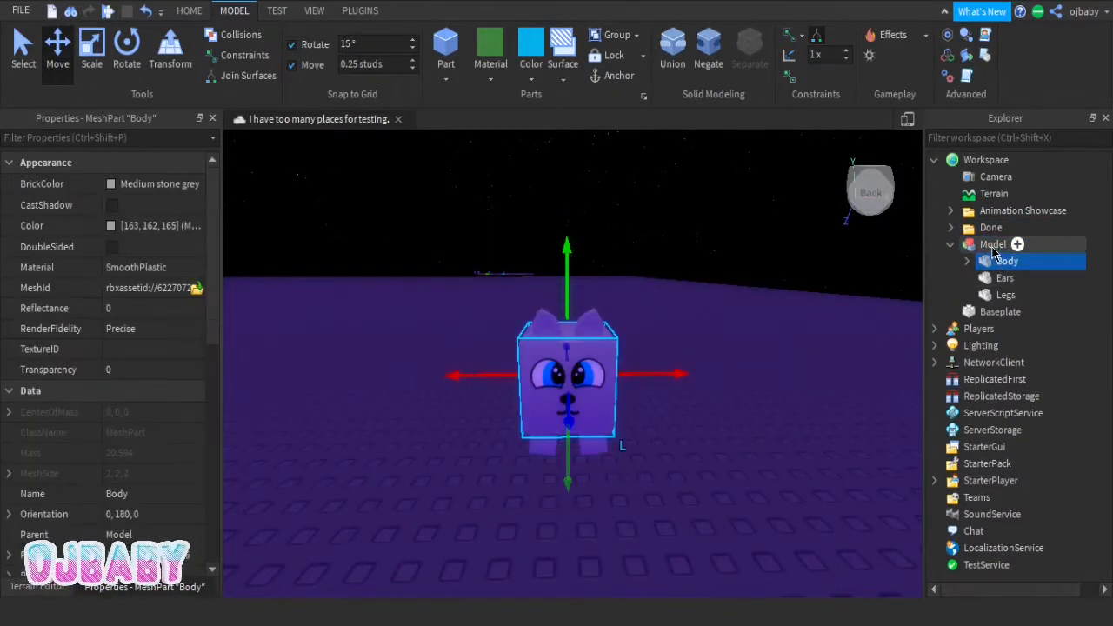
pyautogui.click(992, 245)
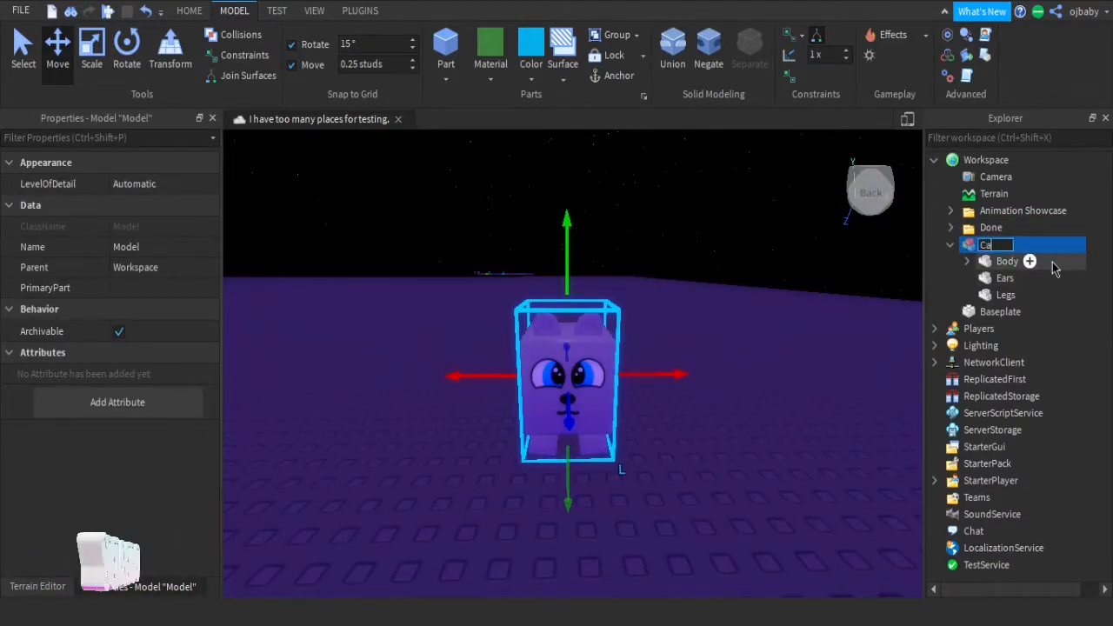
pyautogui.click(681, 415)
# Step: Examine the cat's face and legs up close, and check the Ears part in the hierarchy
pyautogui.scroll(3, 678, 410)
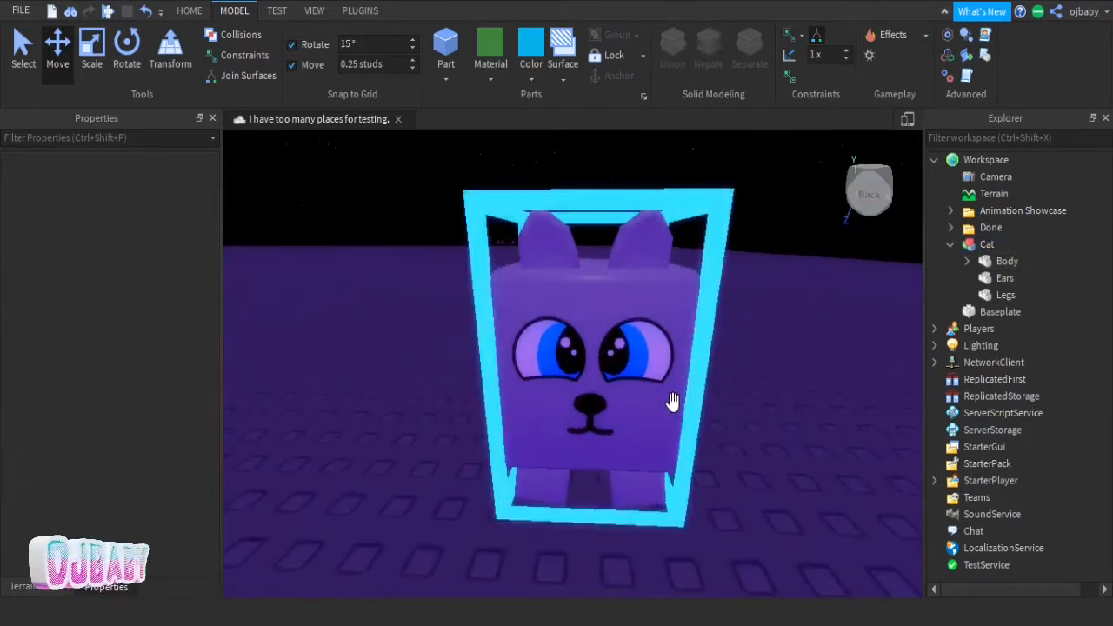
pyautogui.scroll(-2, 674, 402)
pyautogui.scroll(2, 675, 407)
pyautogui.scroll(3, 672, 400)
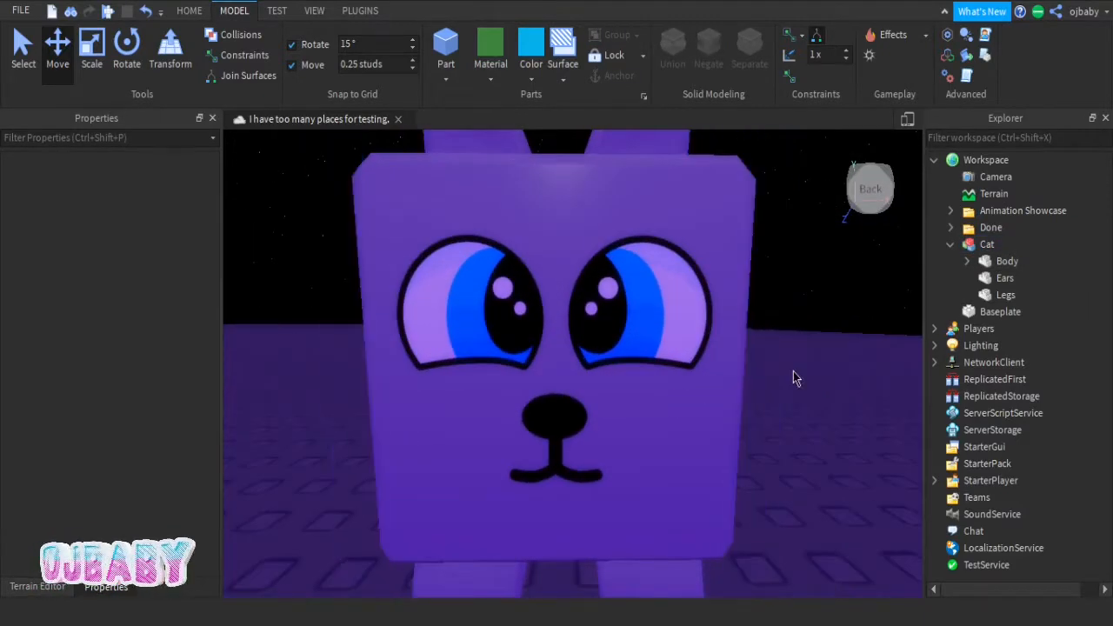
pyautogui.moveTo(832, 346); pyautogui.dragTo(832, 349, button='right')
pyautogui.scroll(-3, 832, 348)
pyautogui.scroll(3, 832, 354)
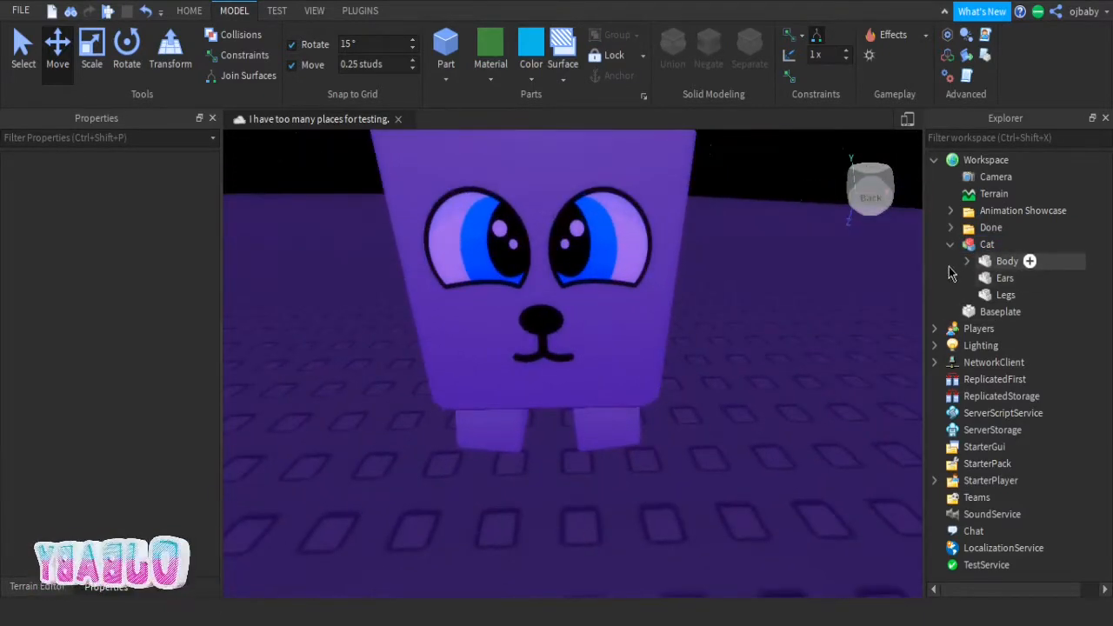
pyautogui.click(967, 278)
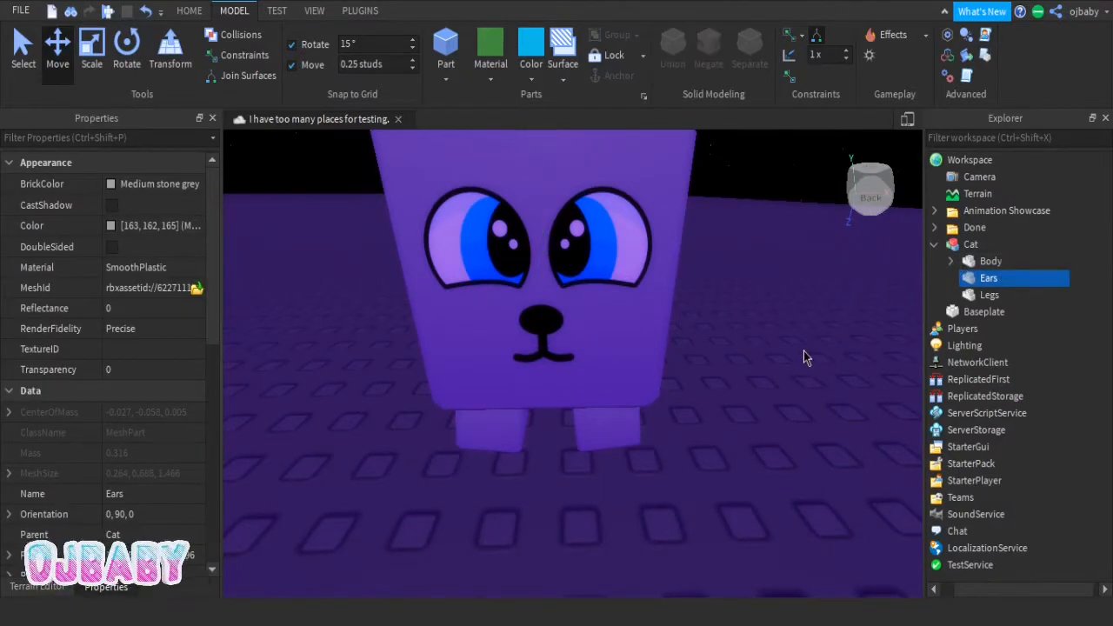
# Step: Insert a block part beside the cat and reposition it on the baseplate
pyautogui.scroll(-5, 804, 352)
pyautogui.click(446, 53)
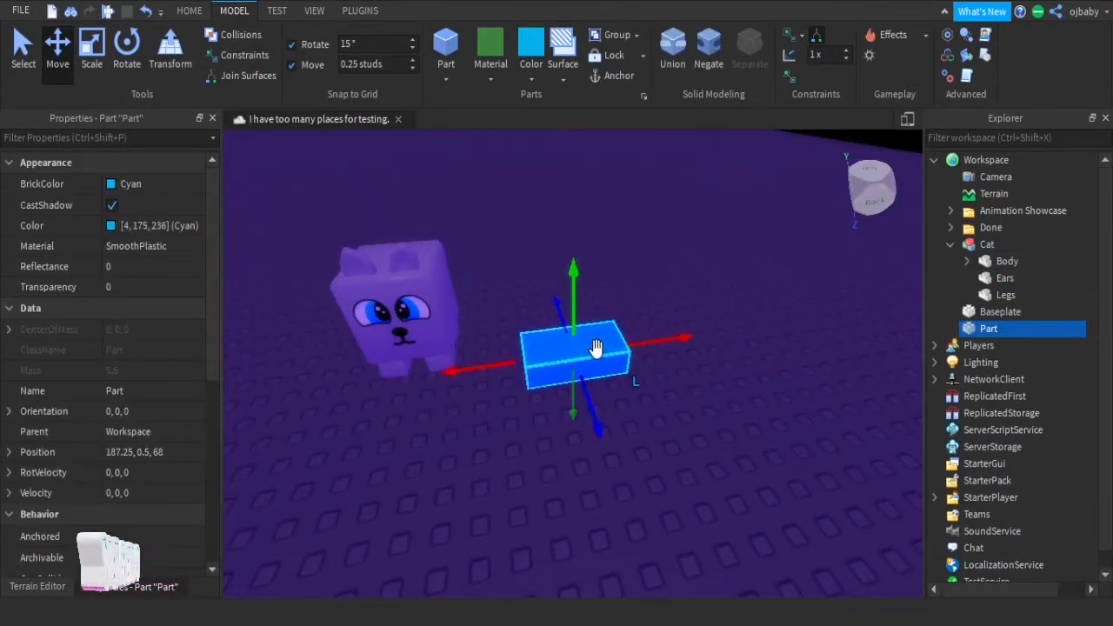
pyautogui.press('r')
pyautogui.moveTo(597, 347); pyautogui.dragTo(631, 325)
pyautogui.press('r')
pyautogui.scroll(4, 632, 392)
pyautogui.click(631, 393)
pyautogui.moveTo(632, 392); pyautogui.dragTo(635, 385, button='right')
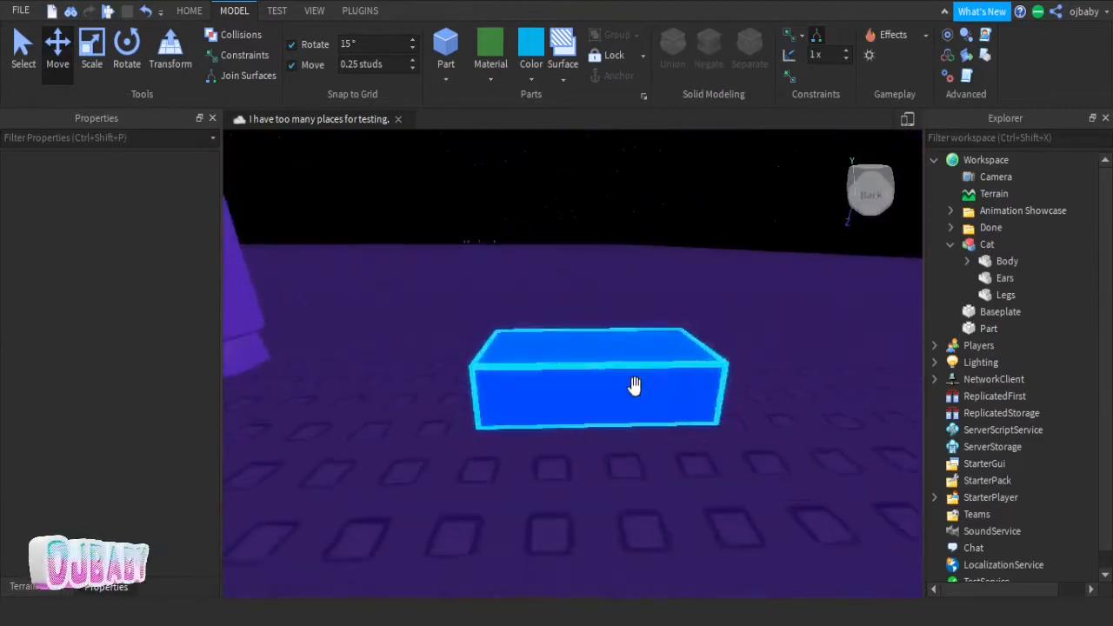
# Step: Compare the block part with the cat, then delete the block
pyautogui.press('w')
pyautogui.press('a')
pyautogui.scroll(-4, 727, 383)
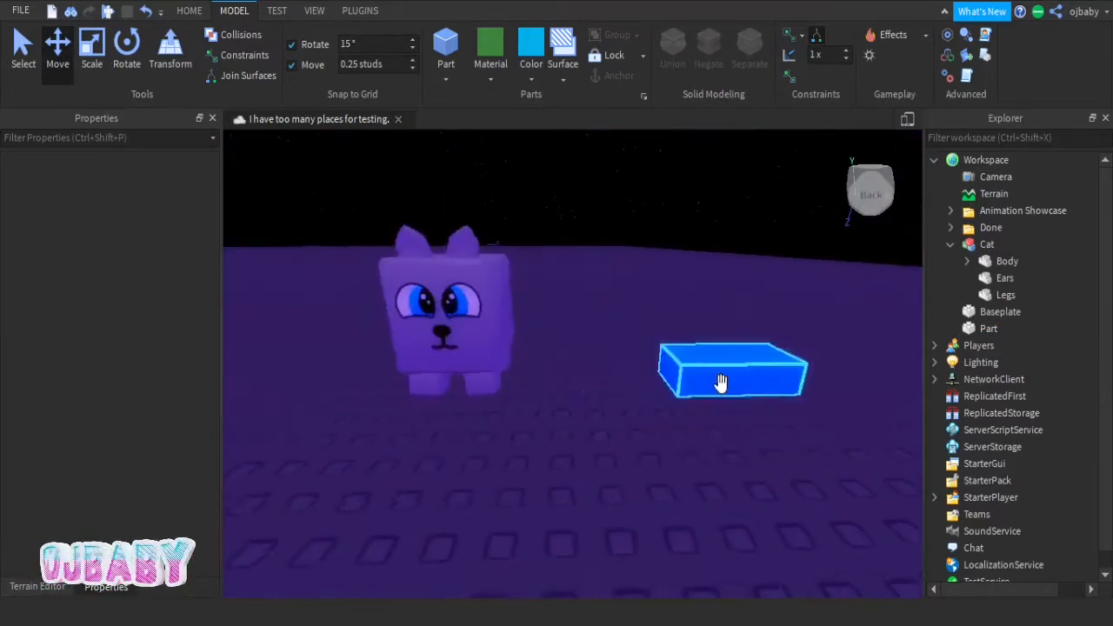
pyautogui.scroll(4, 542, 315)
pyautogui.scroll(-1, 546, 326)
pyautogui.press('d')
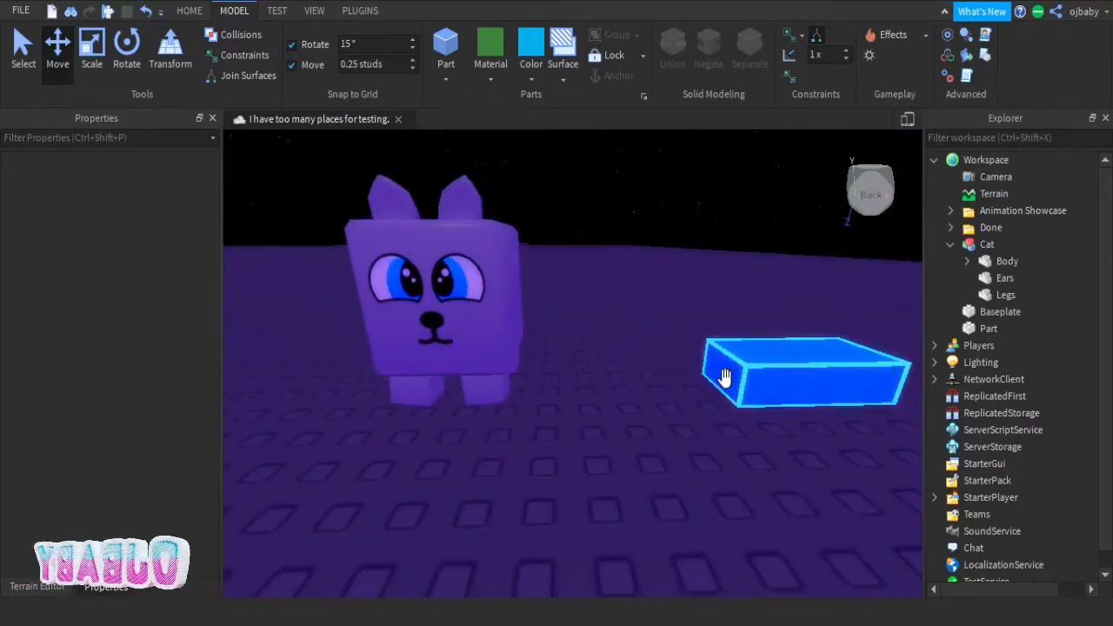
pyautogui.click(779, 381)
pyautogui.press('Delete')
# Step: Focus on the Cat model and examine it from near and far
pyautogui.press('w')
pyautogui.press('a')
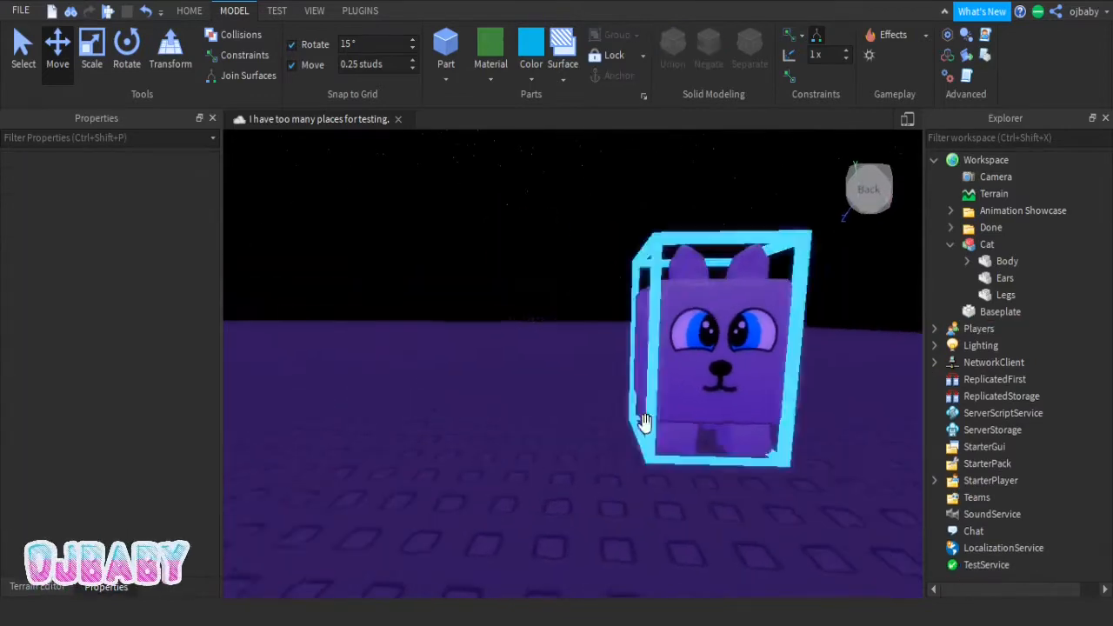
pyautogui.click(643, 426)
pyautogui.press('f')
pyautogui.scroll(-3, 644, 426)
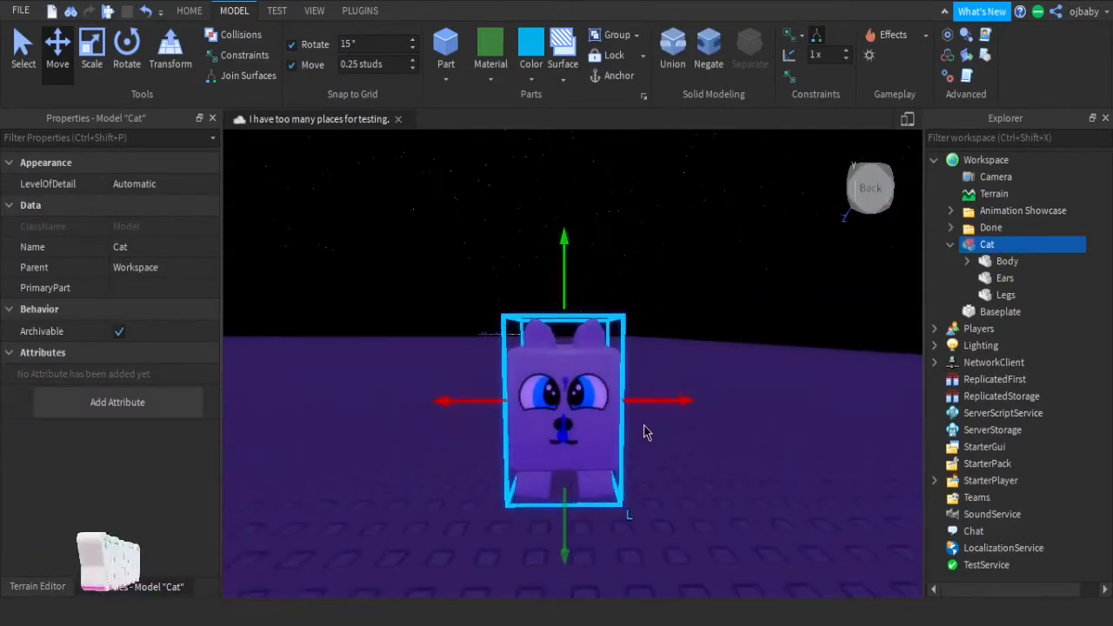
pyautogui.scroll(6, 644, 423)
pyautogui.scroll(-5, 643, 426)
pyautogui.scroll(6, 644, 428)
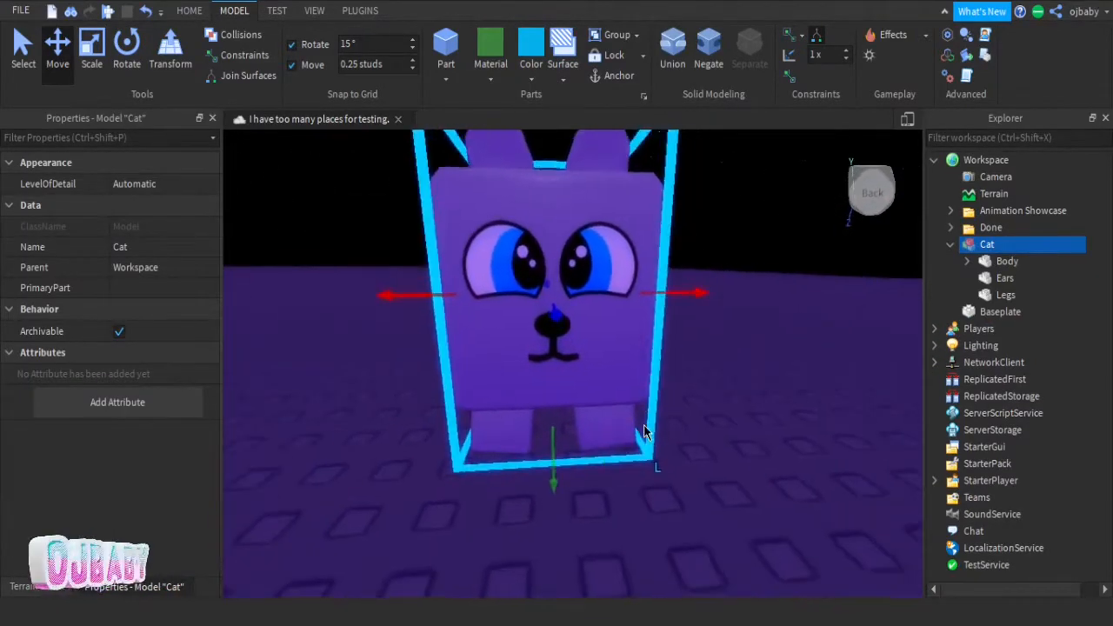
pyautogui.click(705, 439)
pyautogui.scroll(-4, 606, 385)
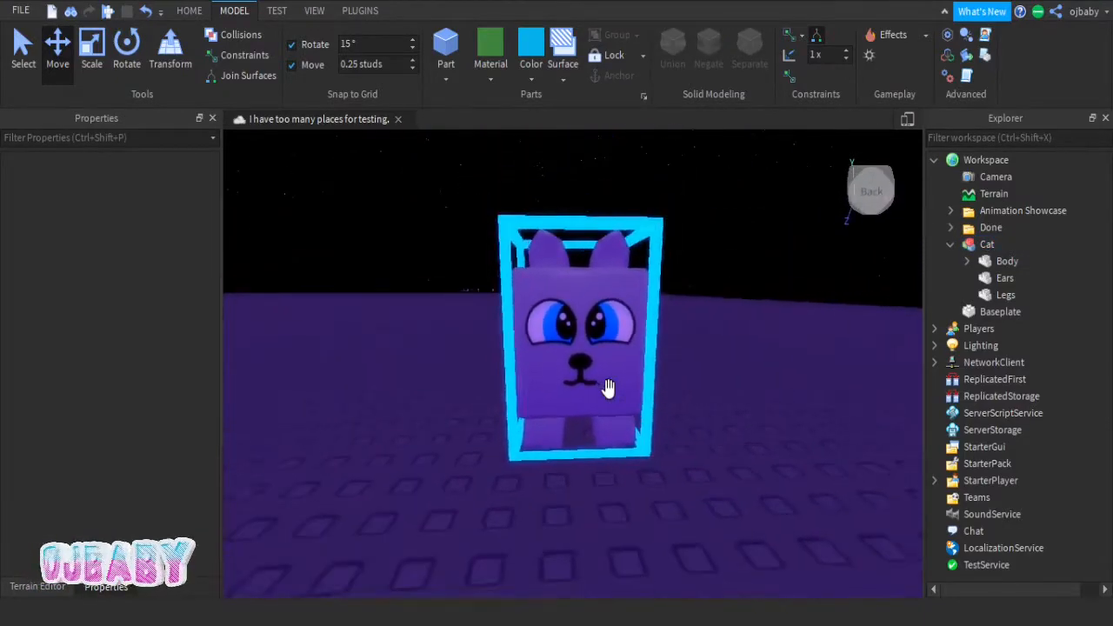
pyautogui.scroll(3, 674, 397)
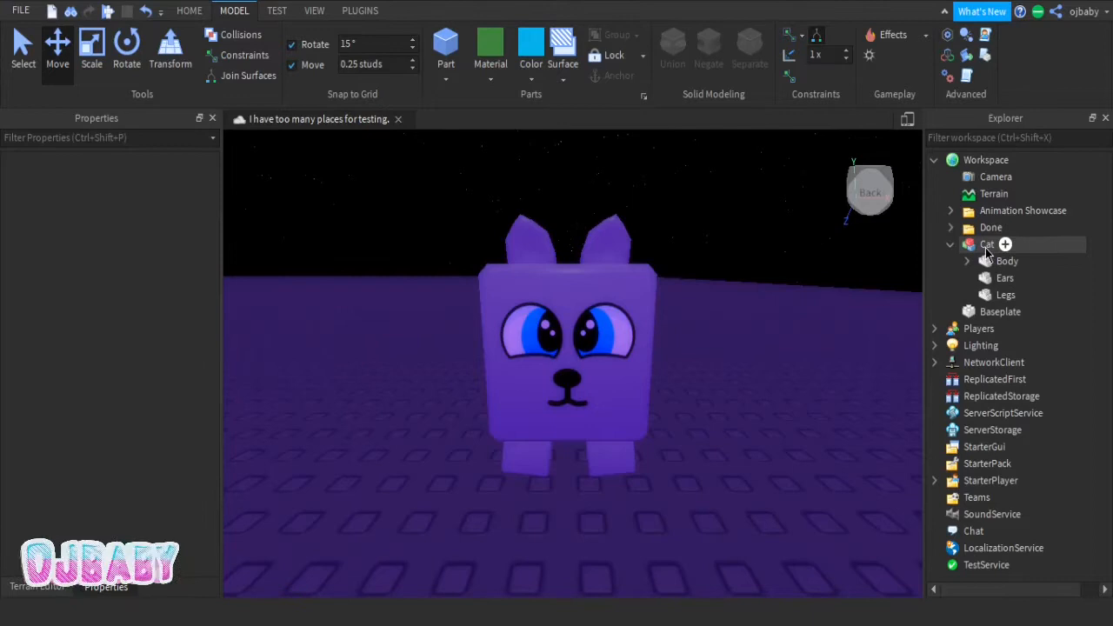
pyautogui.scroll(-3, 775, 384)
pyautogui.scroll(2, 775, 383)
# Step: Check the Body and Ears parts and the grouped Cat model by selecting them in turn
pyautogui.click(1007, 261)
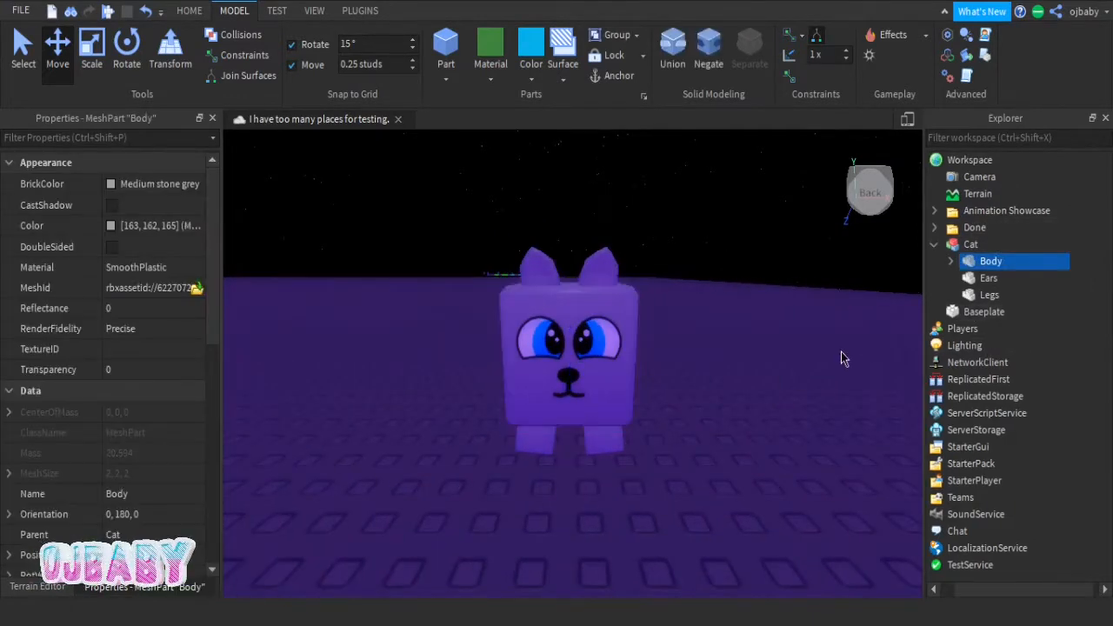
pyautogui.click(841, 357)
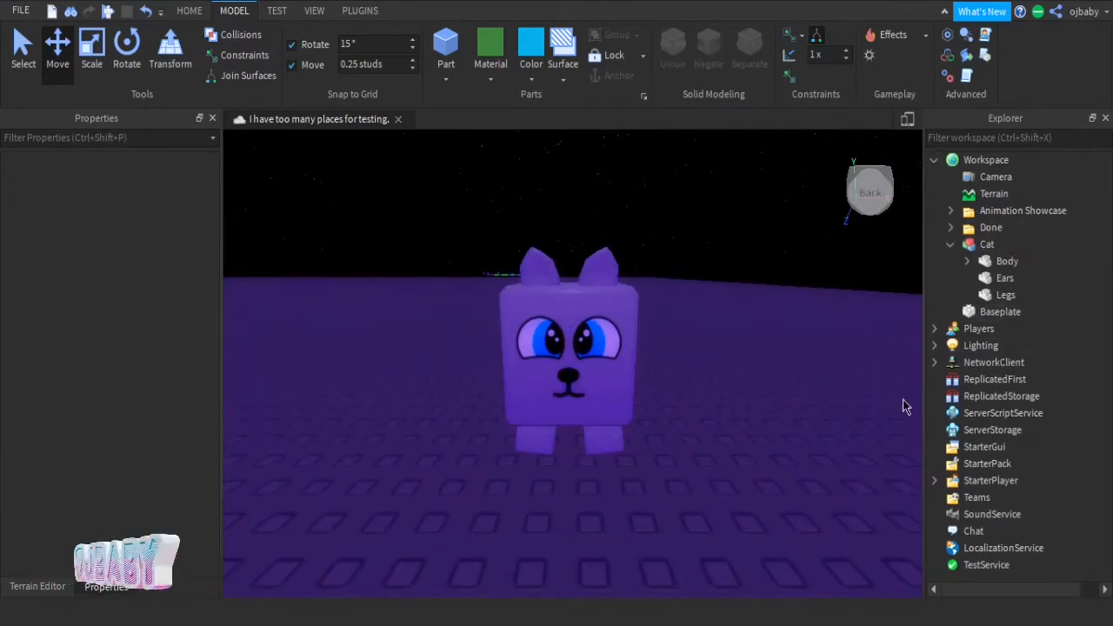
pyautogui.click(1007, 261)
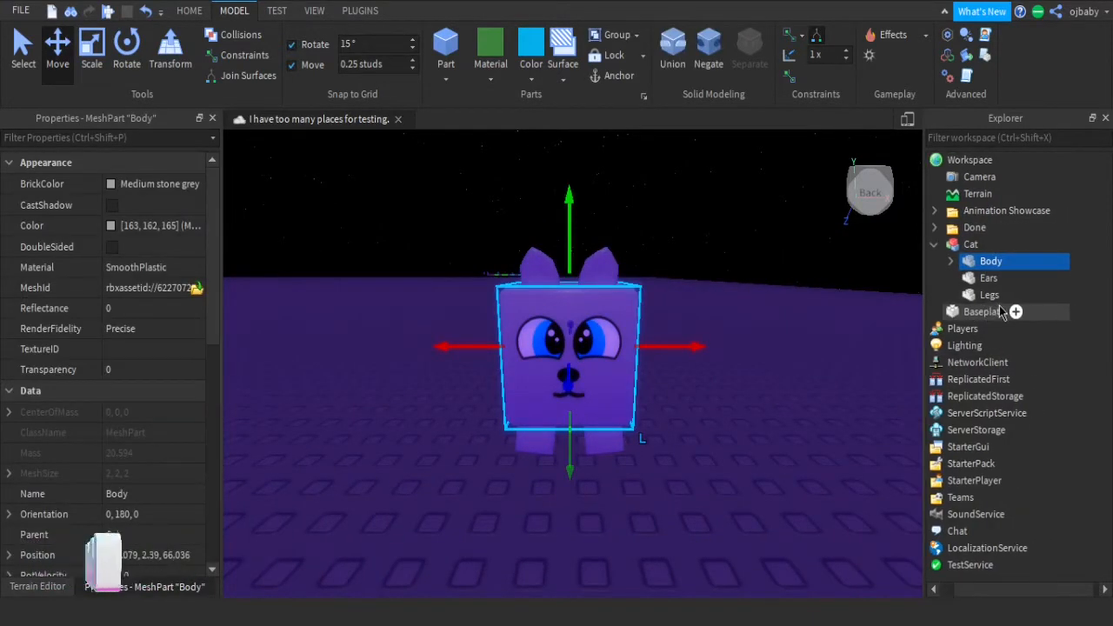
pyautogui.click(736, 435)
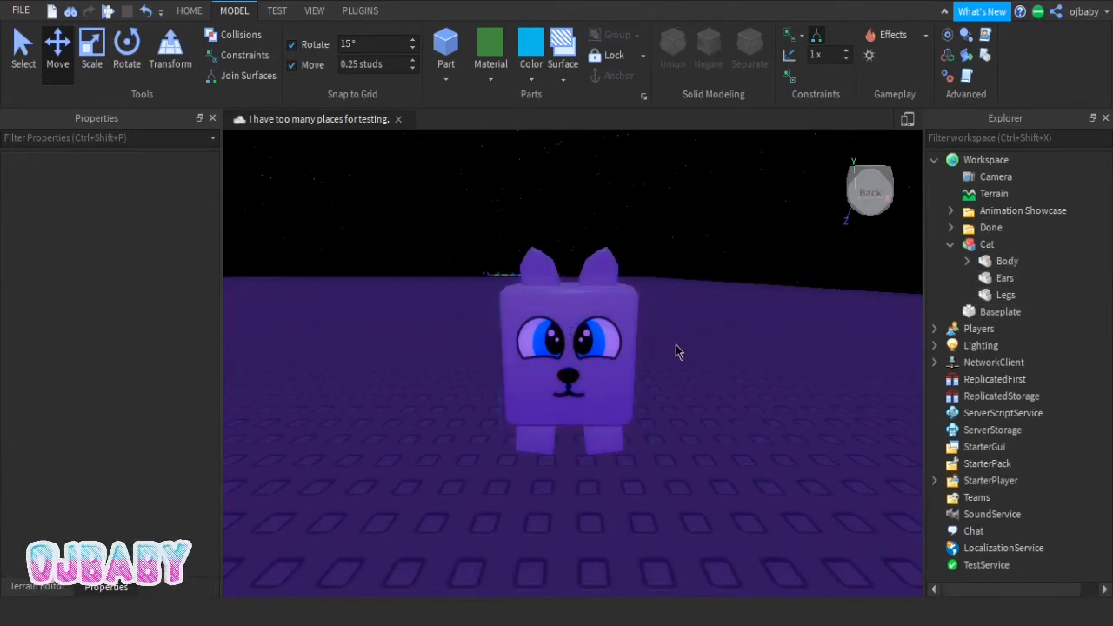
pyautogui.click(634, 348)
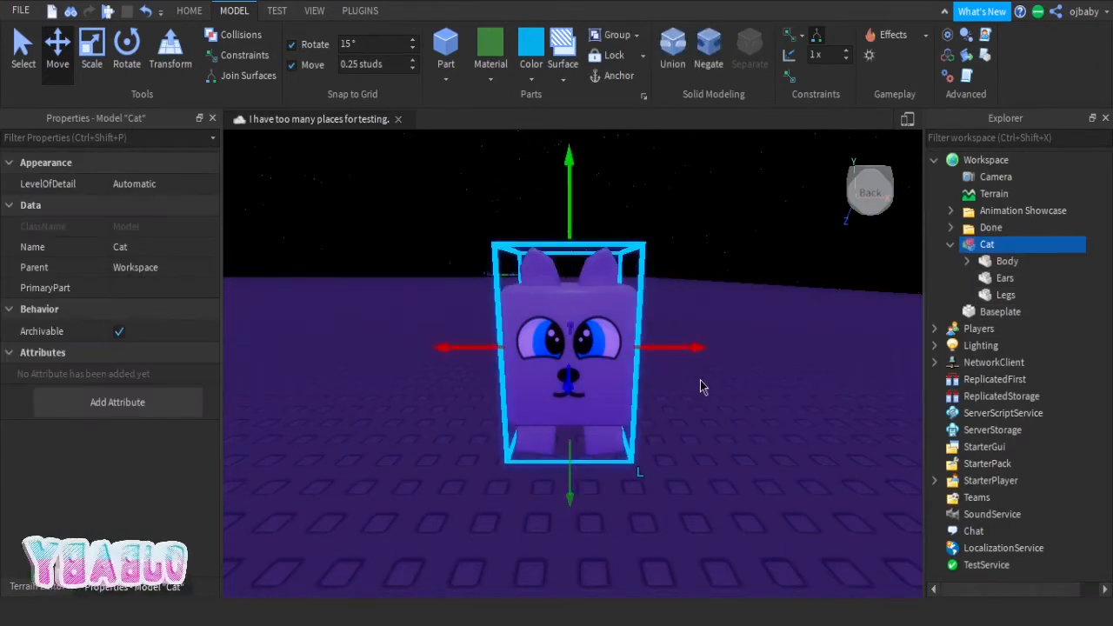
pyautogui.click(769, 444)
pyautogui.click(634, 380)
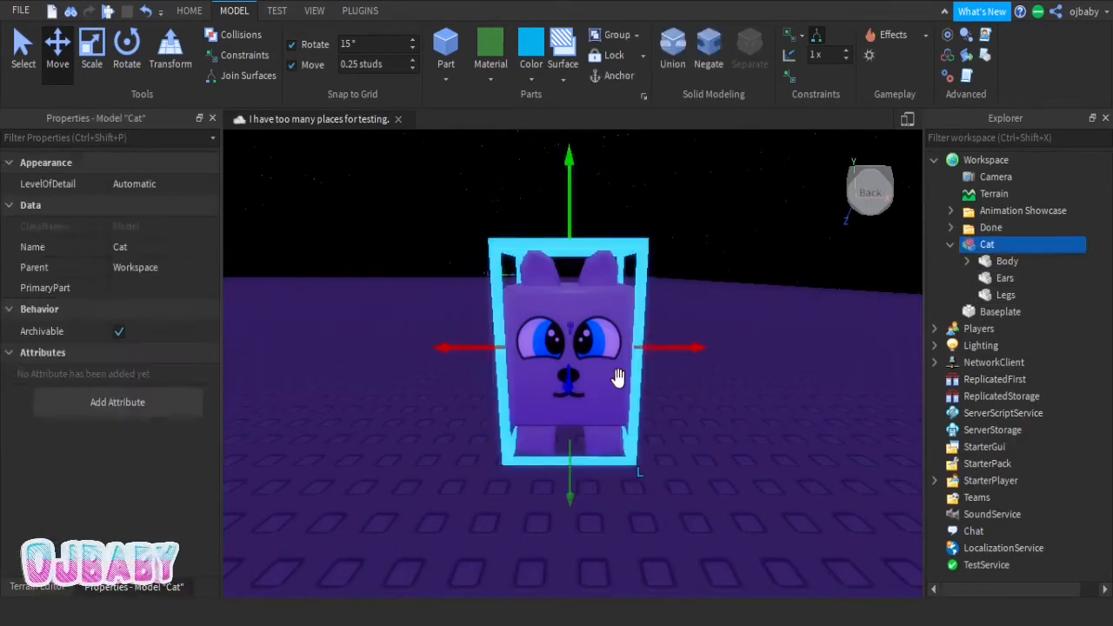
pyautogui.click(1009, 278)
pyautogui.click(767, 414)
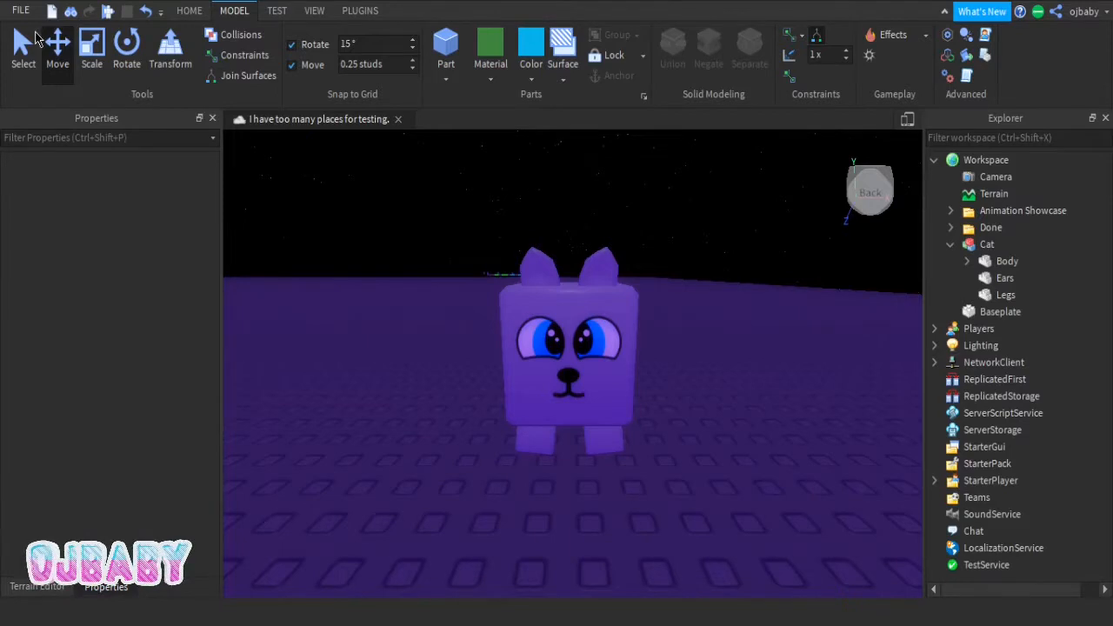
# Step: Switch to the Select tool and review the Cat model's hierarchy, including its Body and Ears parts
pyautogui.click(985, 244)
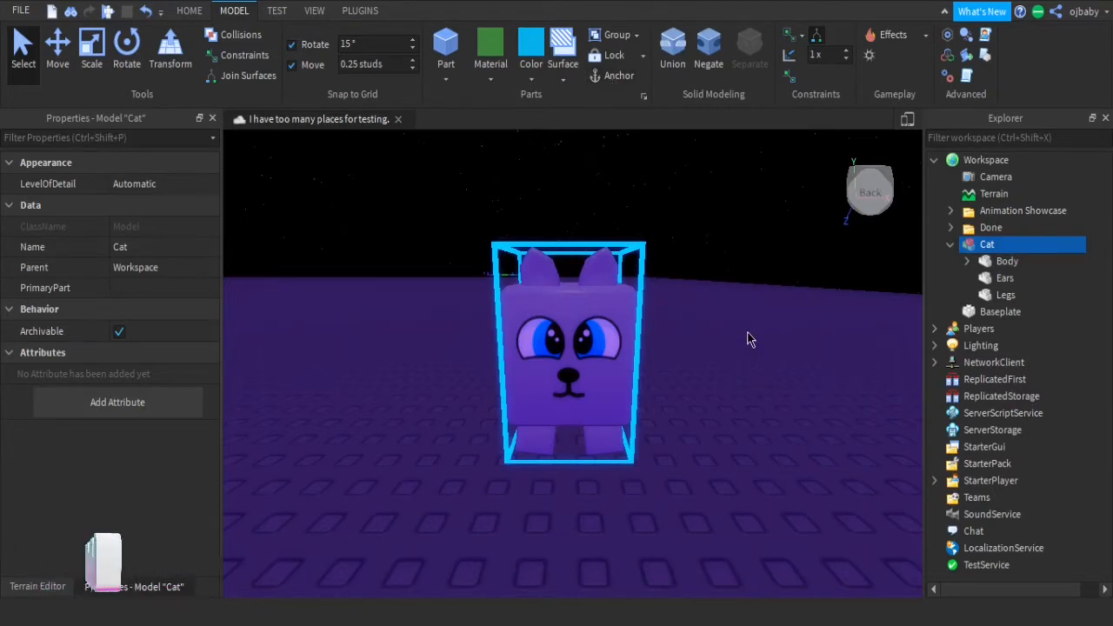
pyautogui.click(950, 245)
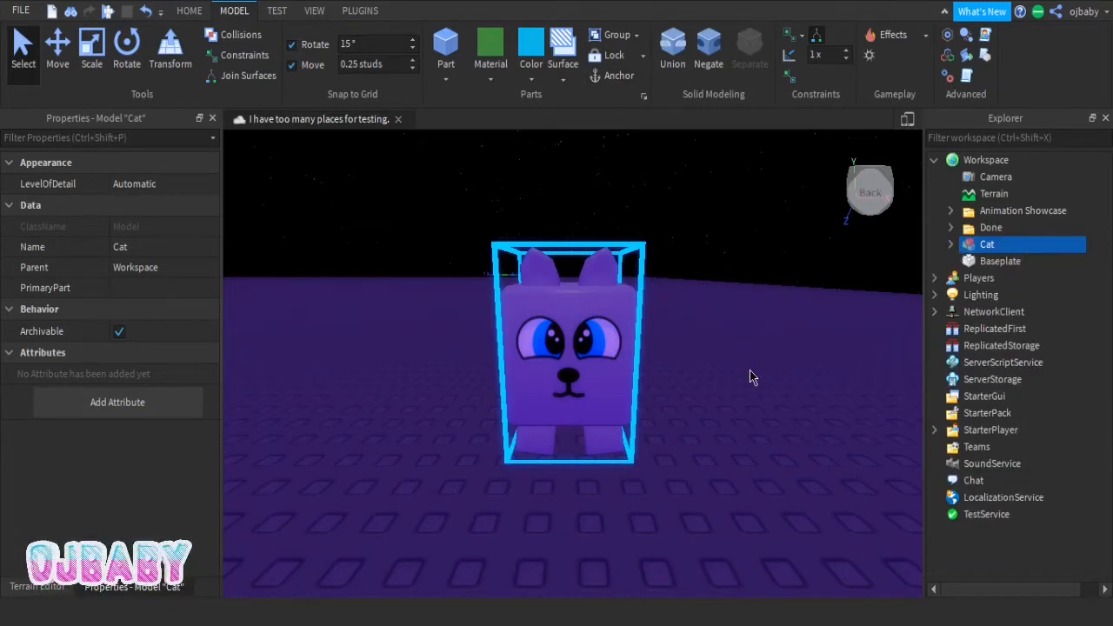
pyautogui.click(750, 370)
pyautogui.click(634, 293)
pyautogui.click(951, 244)
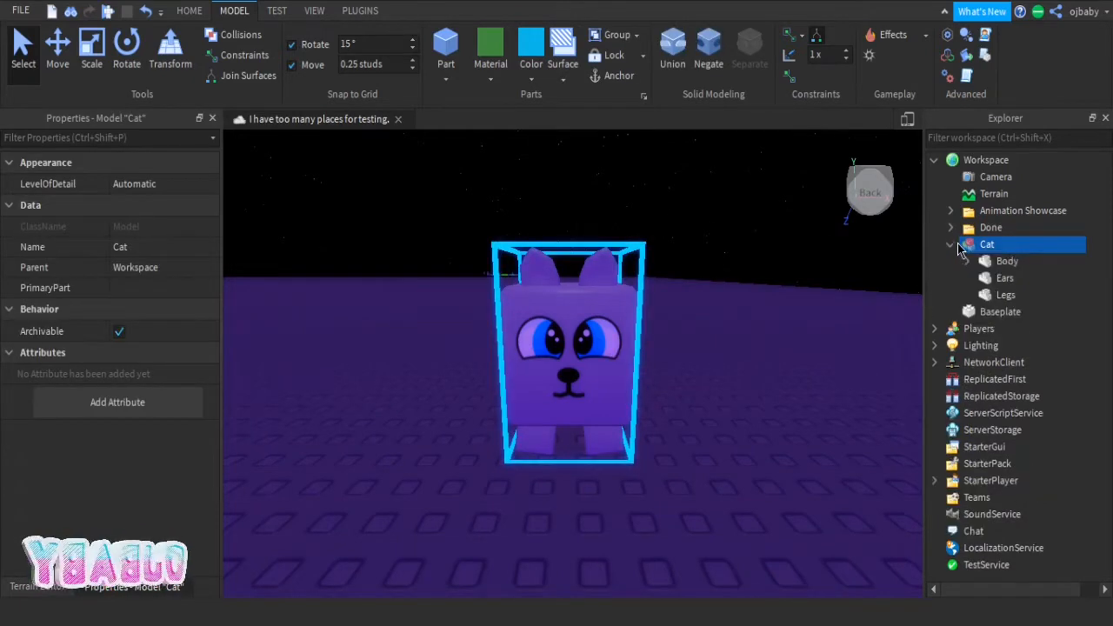
pyautogui.click(1004, 263)
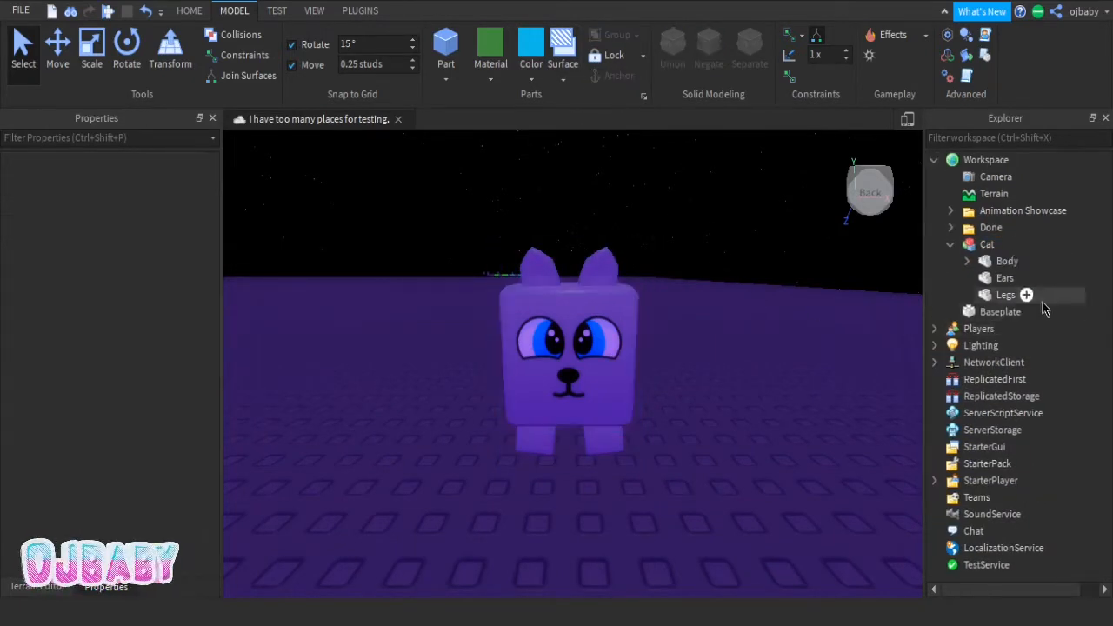
pyautogui.click(985, 245)
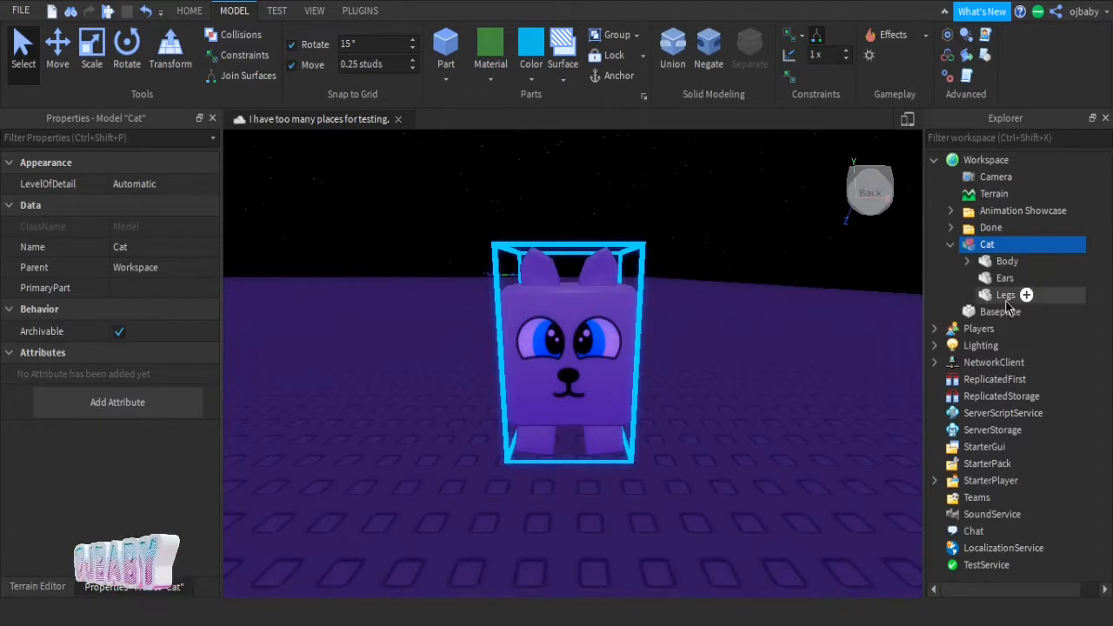
pyautogui.click(1007, 261)
pyautogui.click(1005, 278)
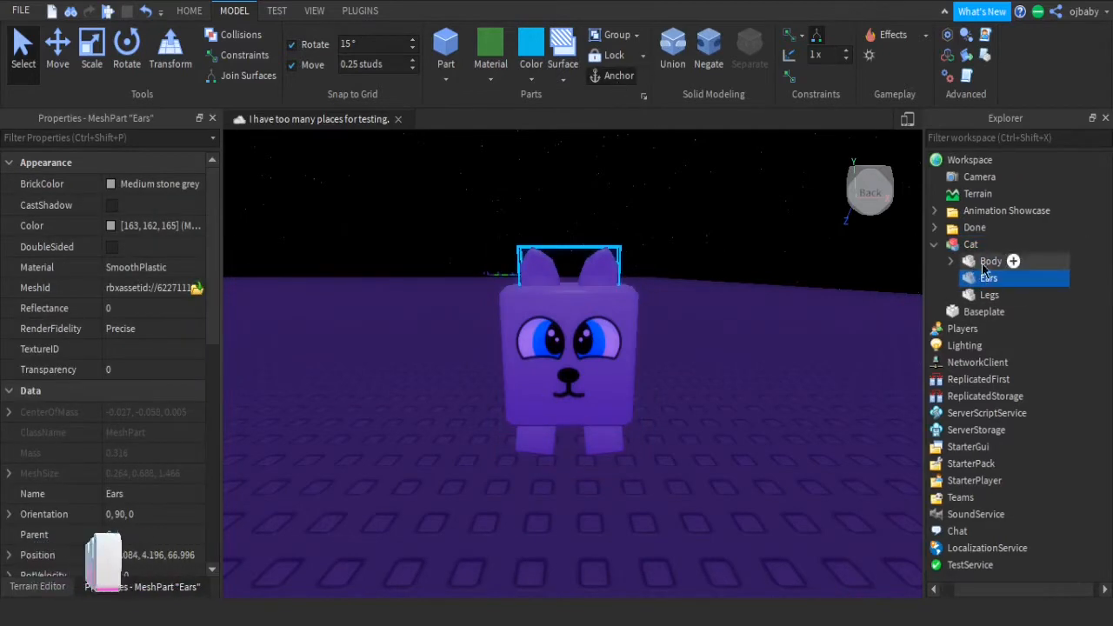
# Step: Check the Cat model and its Body, Ears and Legs parts by selecting each in turn
pyautogui.click(970, 244)
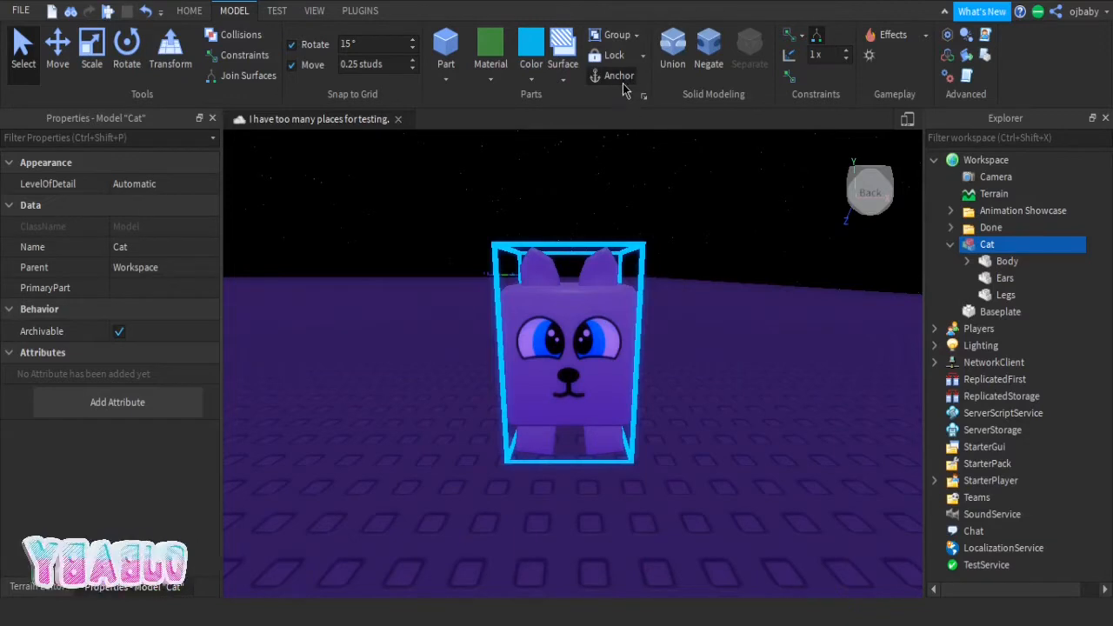
pyautogui.click(1006, 261)
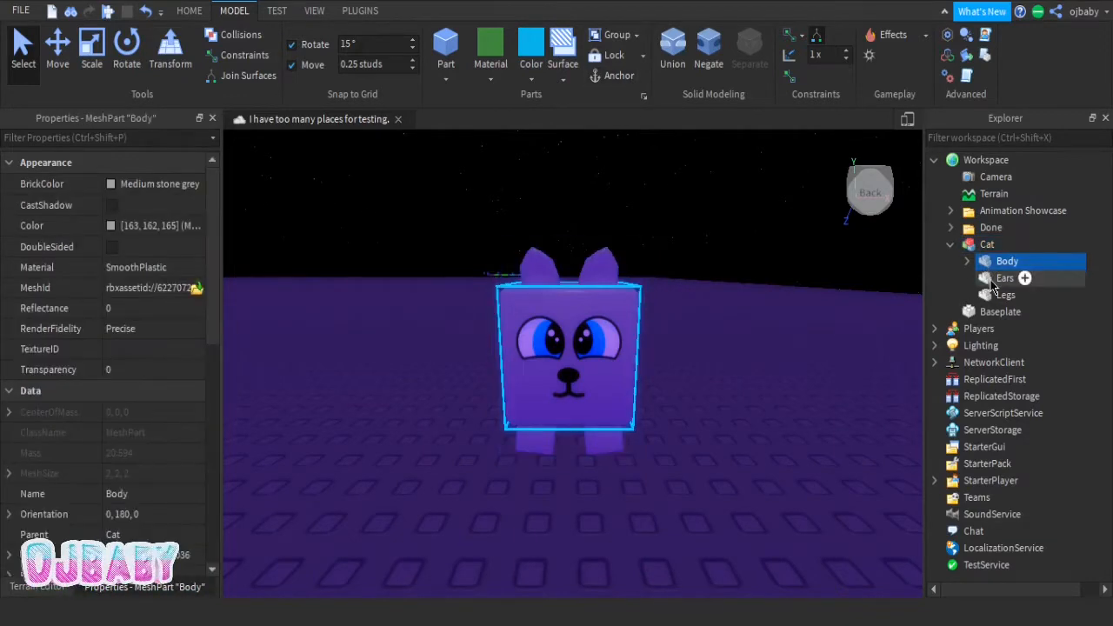
pyautogui.click(1004, 278)
pyautogui.click(1005, 295)
pyautogui.click(722, 326)
# Step: Select the whole Cat model in the scene, examine it from near and far, and clear the selection
pyautogui.click(588, 324)
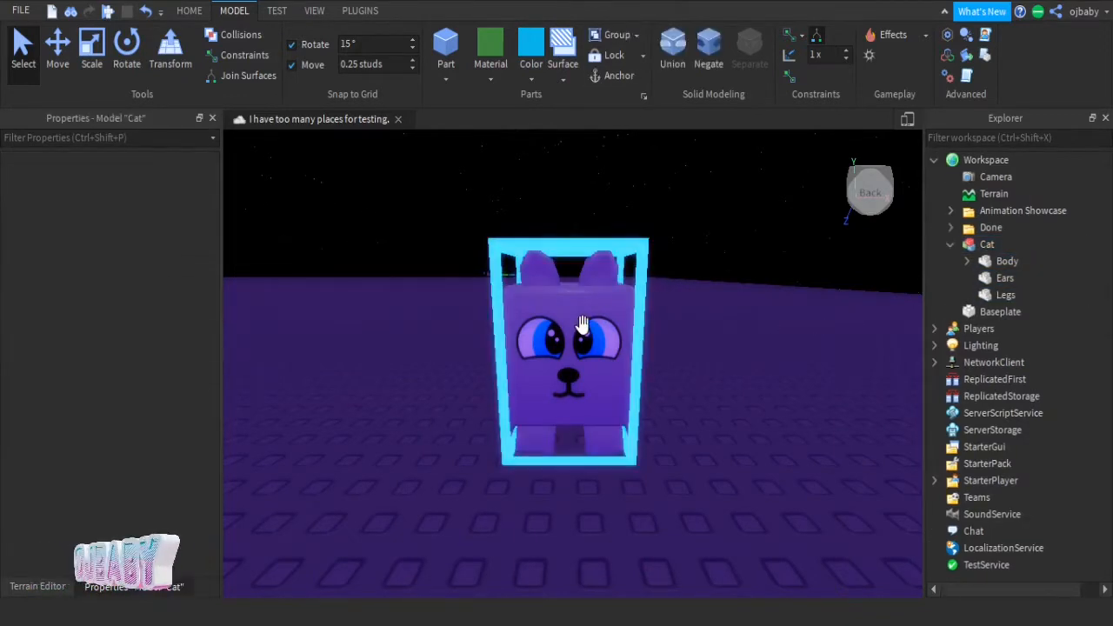
pyautogui.scroll(5, 652, 308)
pyautogui.scroll(-6, 656, 315)
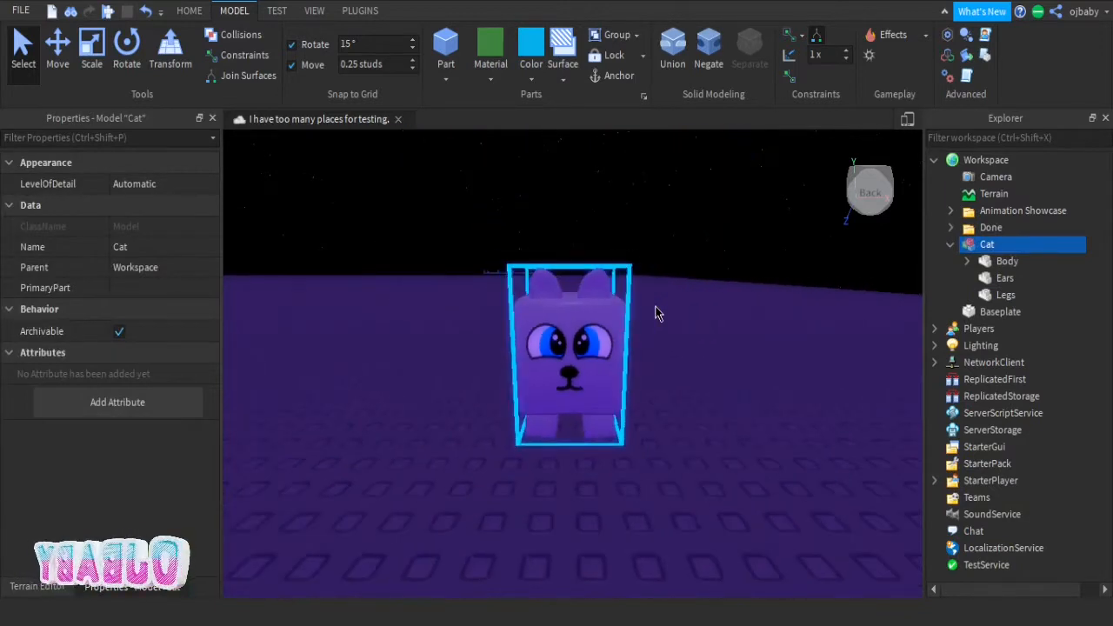
pyautogui.scroll(4, 657, 315)
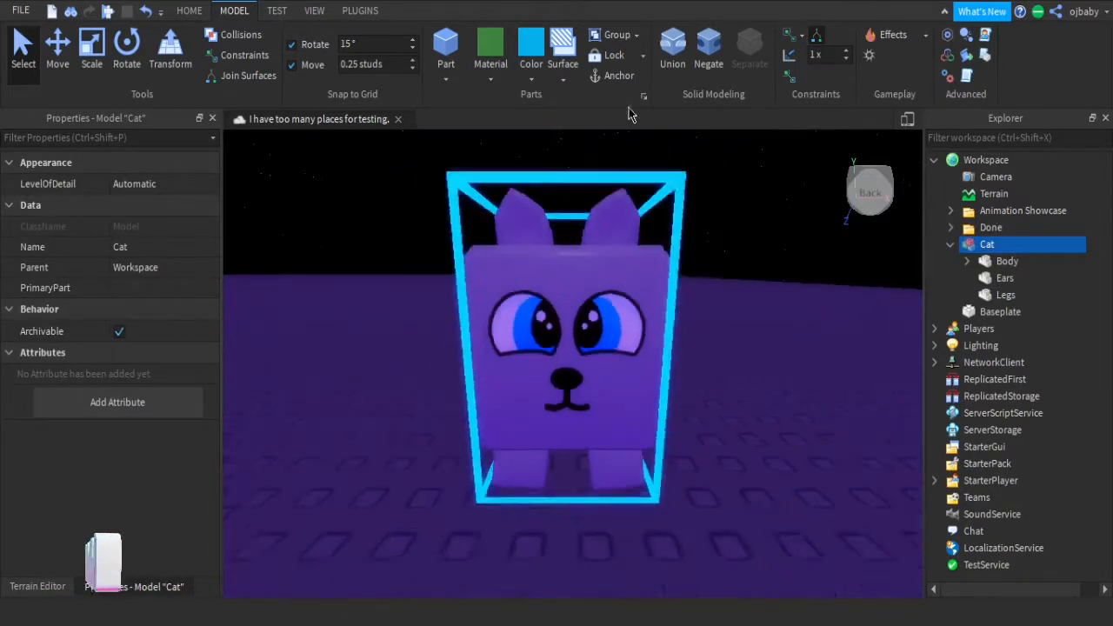
pyautogui.scroll(-4, 656, 315)
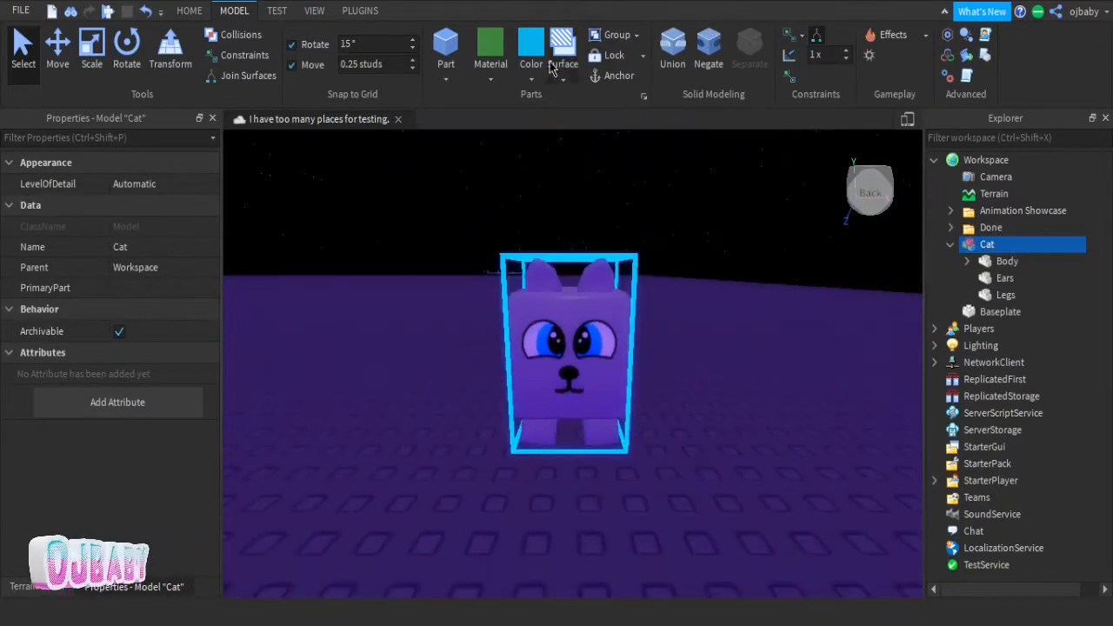
pyautogui.click(614, 156)
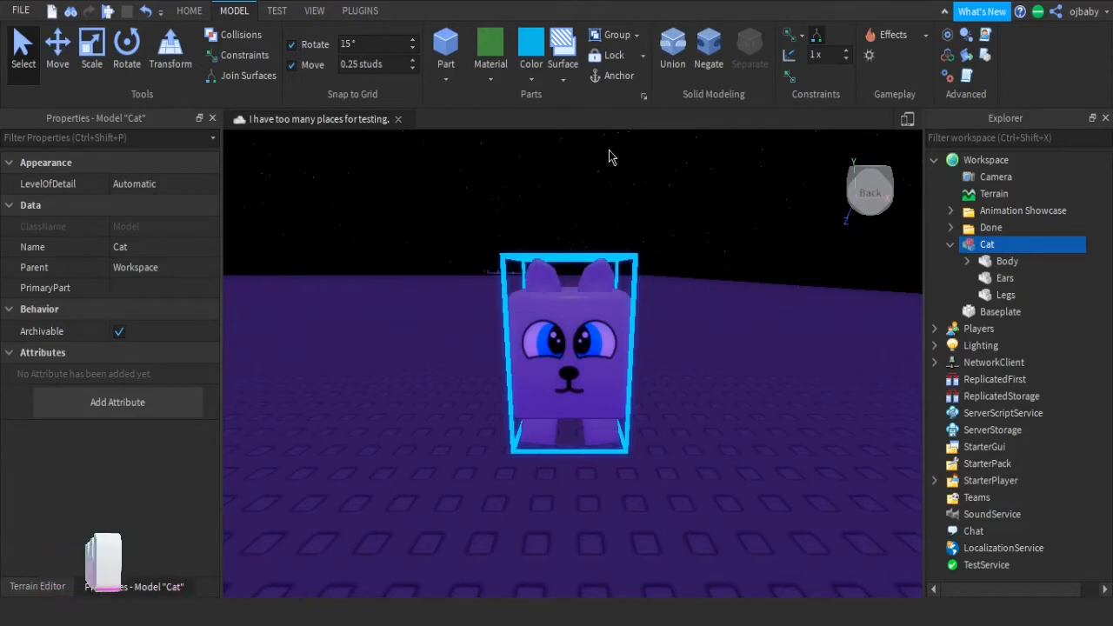
pyautogui.click(729, 285)
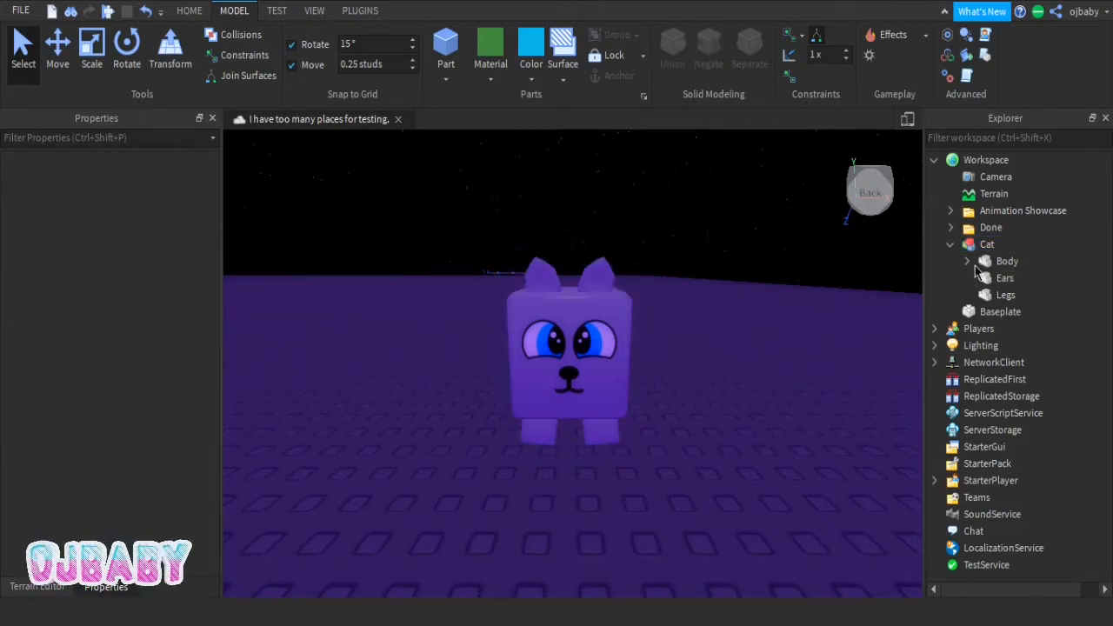
# Step: Select the Body, Ears and Legs meshes together and highlight their FrontSurface among the surface properties
pyautogui.click(1005, 261)
pyautogui.scroll(-5, 61, 313)
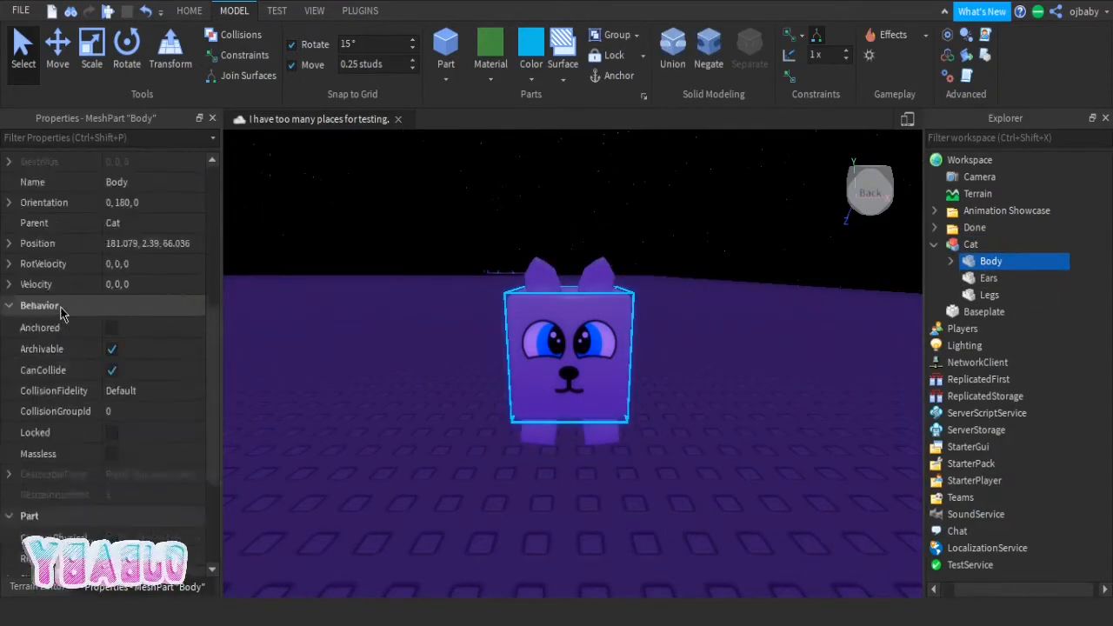
pyautogui.scroll(-4, 68, 313)
pyautogui.keyDown('shift'); pyautogui.click(991, 295); pyautogui.keyUp('shift')
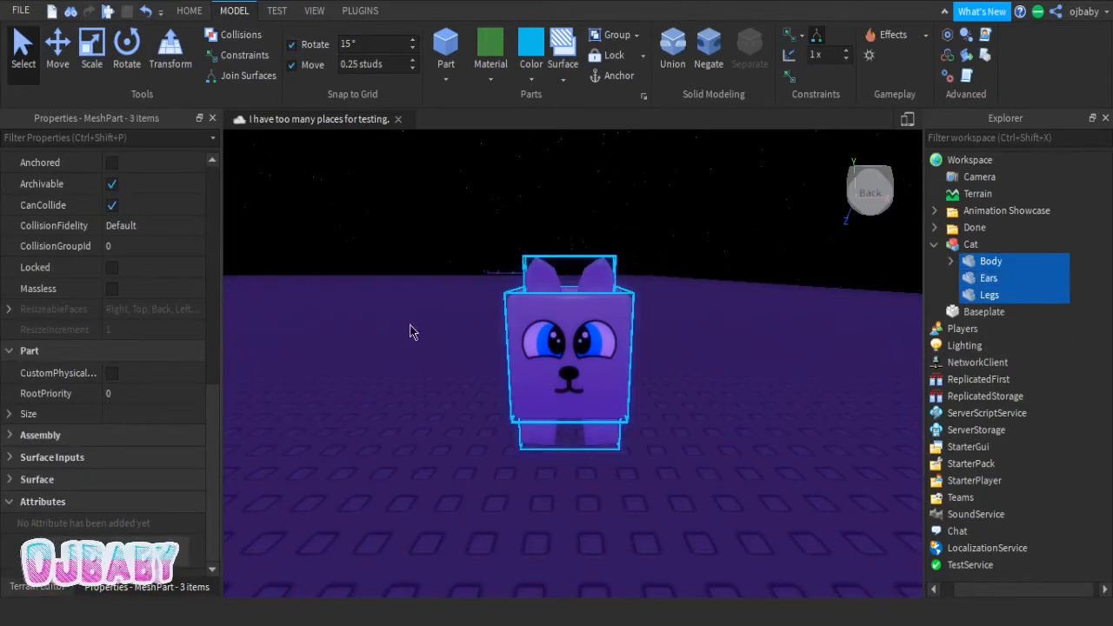
pyautogui.click(39, 479)
pyautogui.scroll(-3, 56, 431)
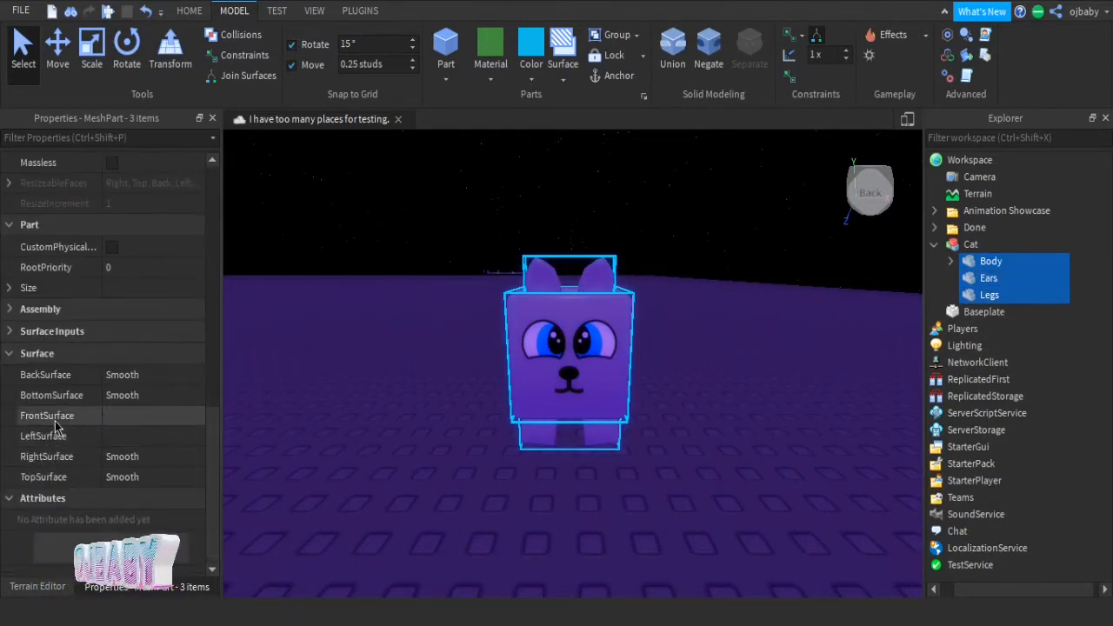
pyautogui.click(74, 419)
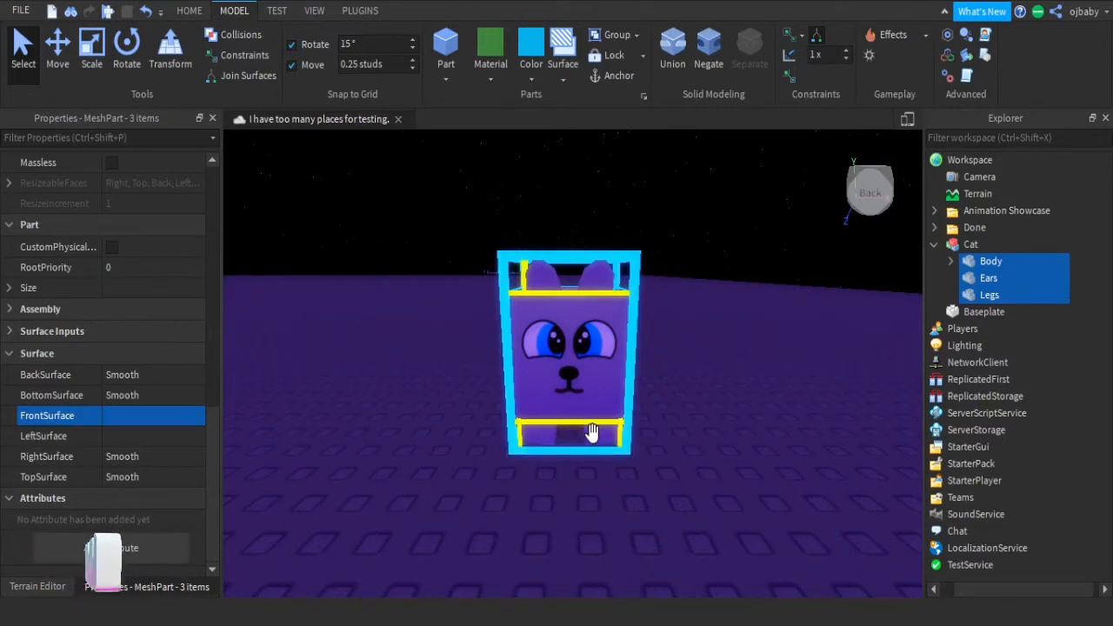
# Step: Clear the selection and examine the cat's ears, body and face from the side, close up and from a distance
pyautogui.moveTo(592, 434); pyautogui.dragTo(594, 436, button='right')
pyautogui.press('w')
pyautogui.click(592, 435)
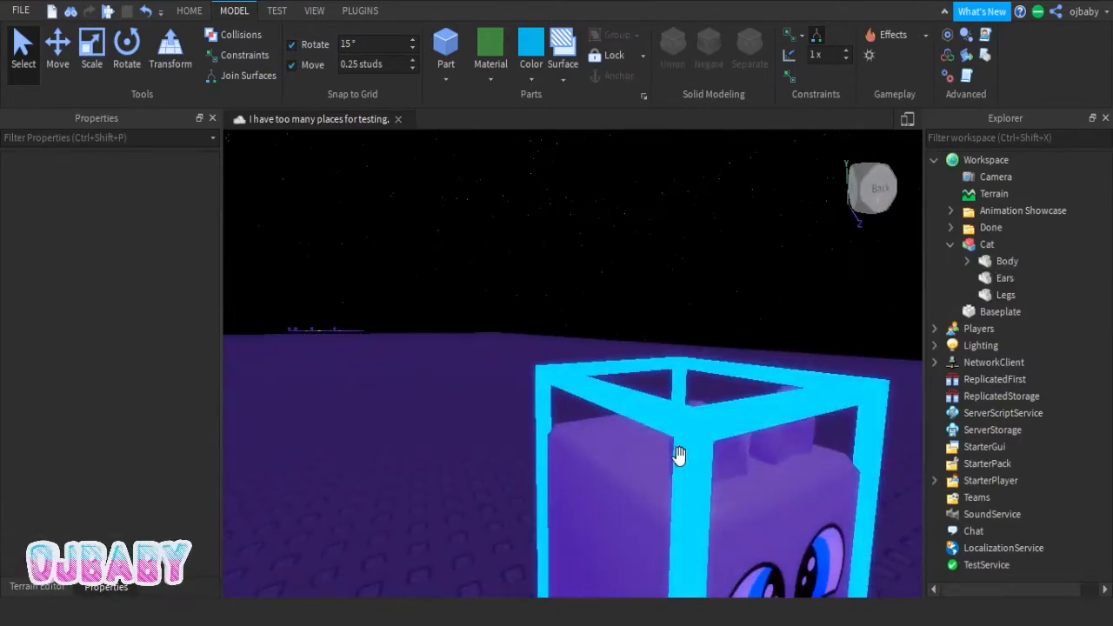
pyautogui.moveTo(715, 376); pyautogui.dragTo(721, 373, button='right')
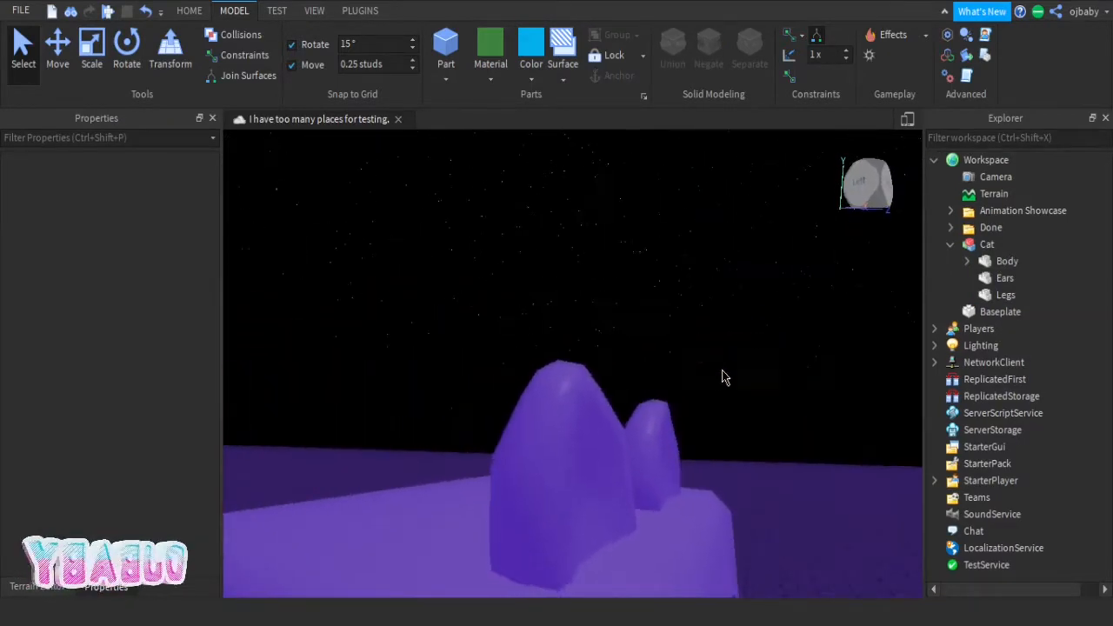
pyautogui.moveTo(611, 417); pyautogui.dragTo(613, 417, button='right')
pyautogui.press('s')
pyautogui.press('w')
pyautogui.press('s')
pyautogui.press('a')
pyautogui.press('d')
pyautogui.press('s')
pyautogui.press('s')
pyautogui.press('w')
pyautogui.moveTo(724, 422); pyautogui.dragTo(724, 421, button='right')
pyautogui.press('s')
pyautogui.press('w')
pyautogui.press('w')
pyautogui.press('s')
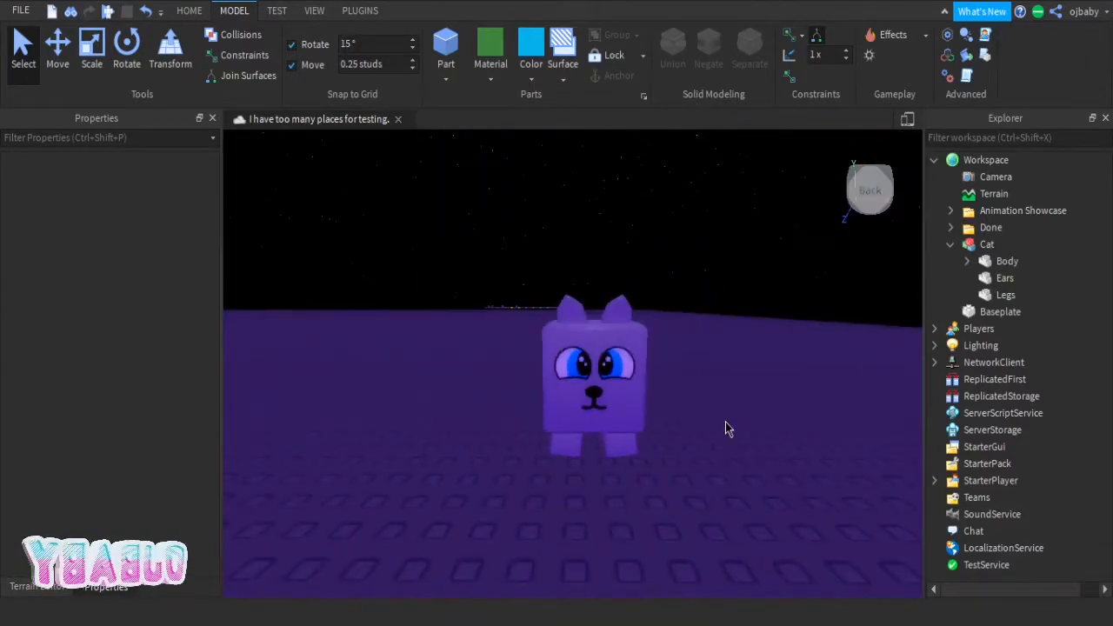
# Step: Select the Cat model and examine its face and bounding box from several distances
pyautogui.press('w')
pyautogui.click(667, 391)
pyautogui.press('s')
pyautogui.press('w')
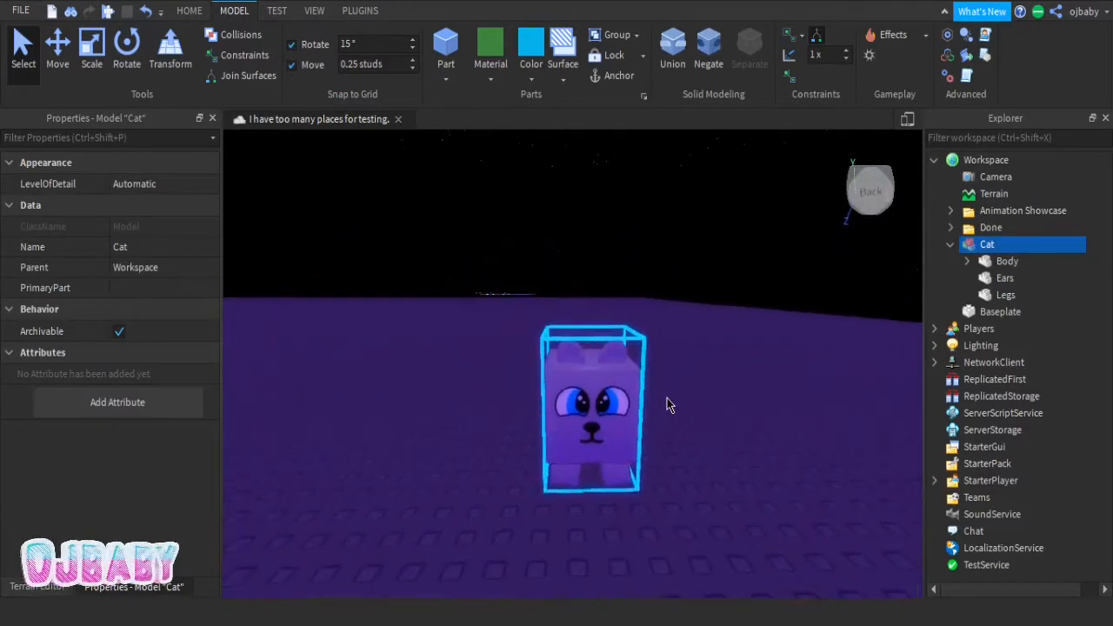
pyautogui.press('w')
pyautogui.moveTo(666, 397); pyautogui.dragTo(666, 397, button='right')
pyautogui.press('s')
pyautogui.press('w')
pyautogui.press('s')
pyautogui.press('w')
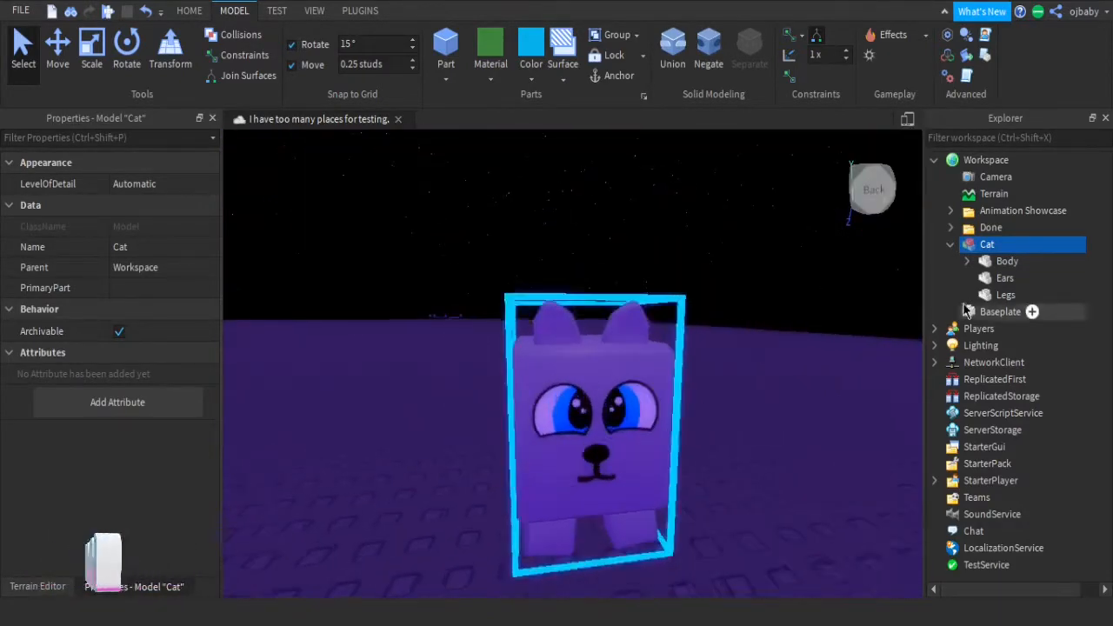
pyautogui.moveTo(745, 346); pyautogui.dragTo(744, 346, button='right')
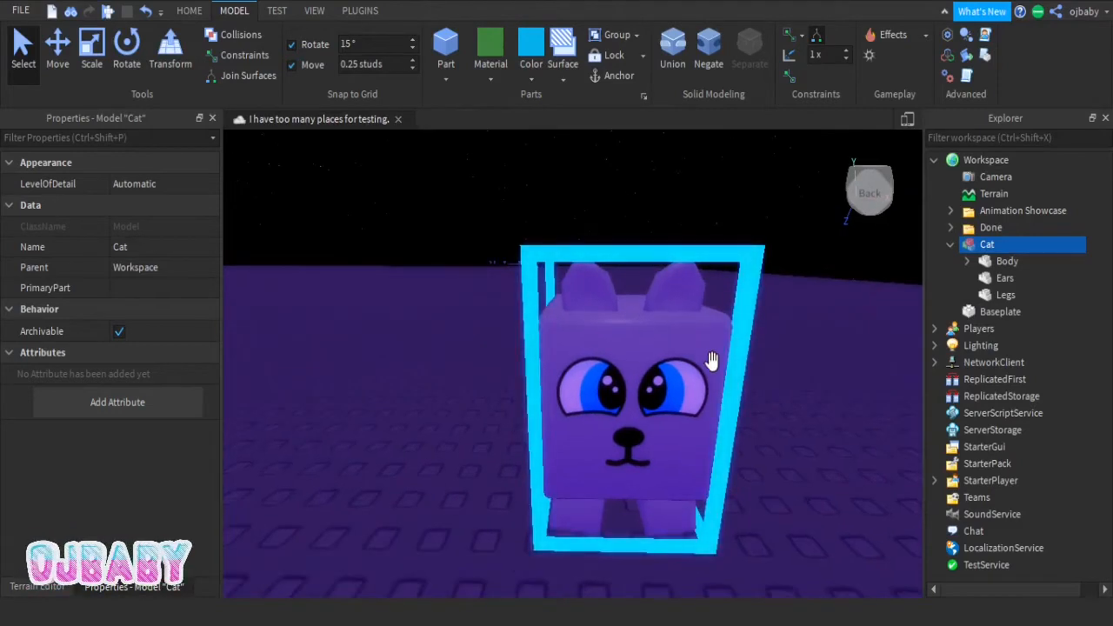
# Step: Clear the selection, check the Face decal inside Body, and view the cat's front from above
pyautogui.click(721, 391)
pyautogui.click(774, 451)
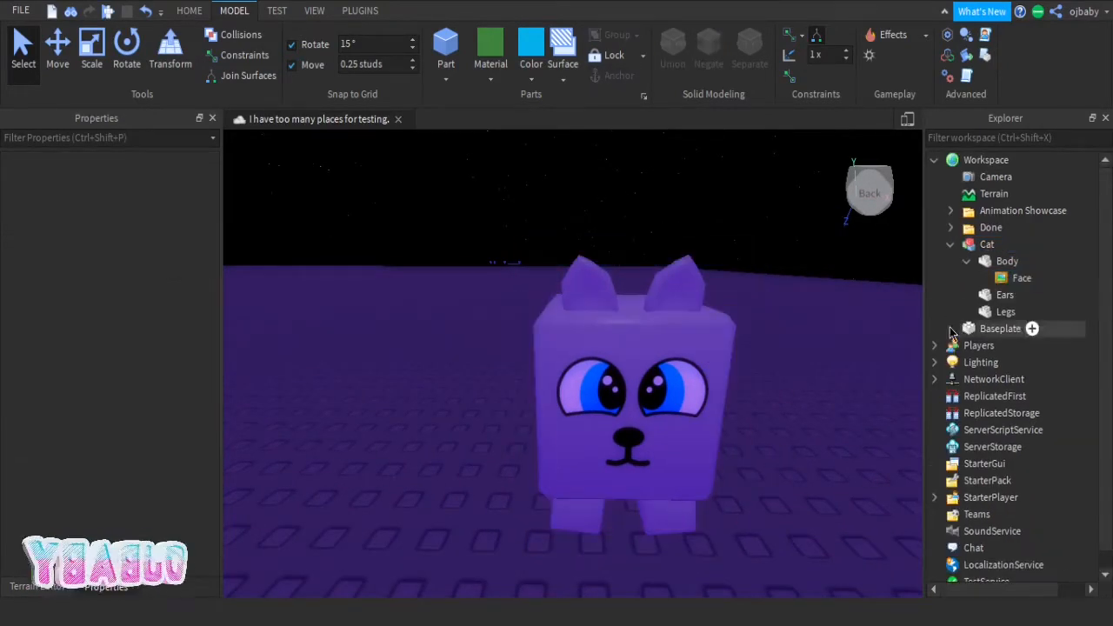
pyautogui.click(967, 261)
pyautogui.press('d')
pyautogui.moveTo(797, 396); pyautogui.dragTo(795, 389, button='right')
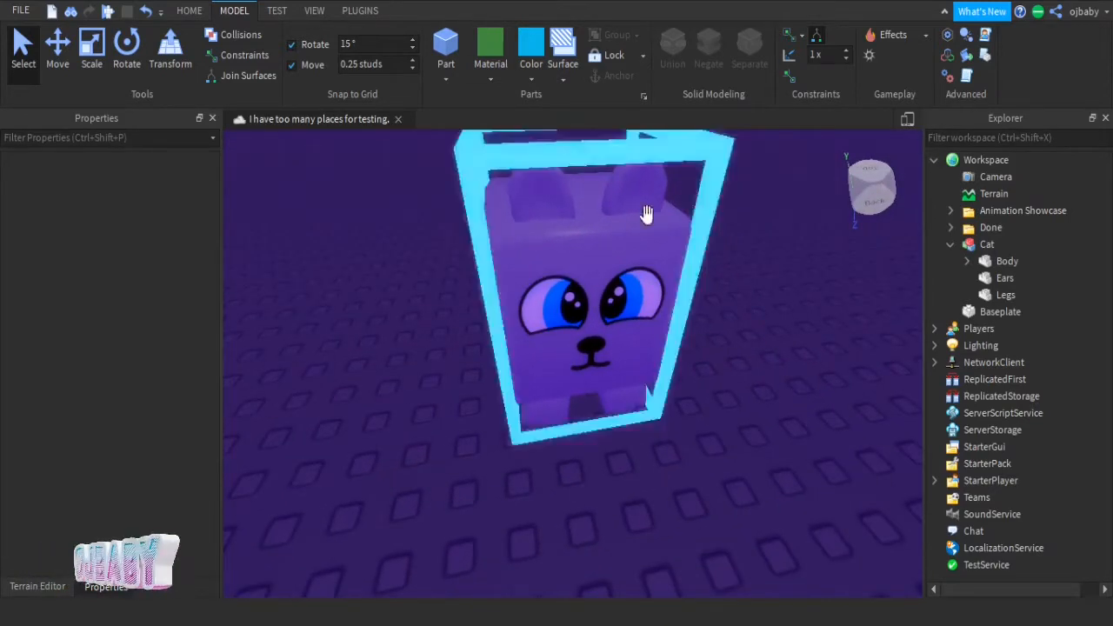
pyautogui.press('e')
pyautogui.moveTo(710, 285); pyautogui.dragTo(712, 284, button='right')
pyautogui.press('q')
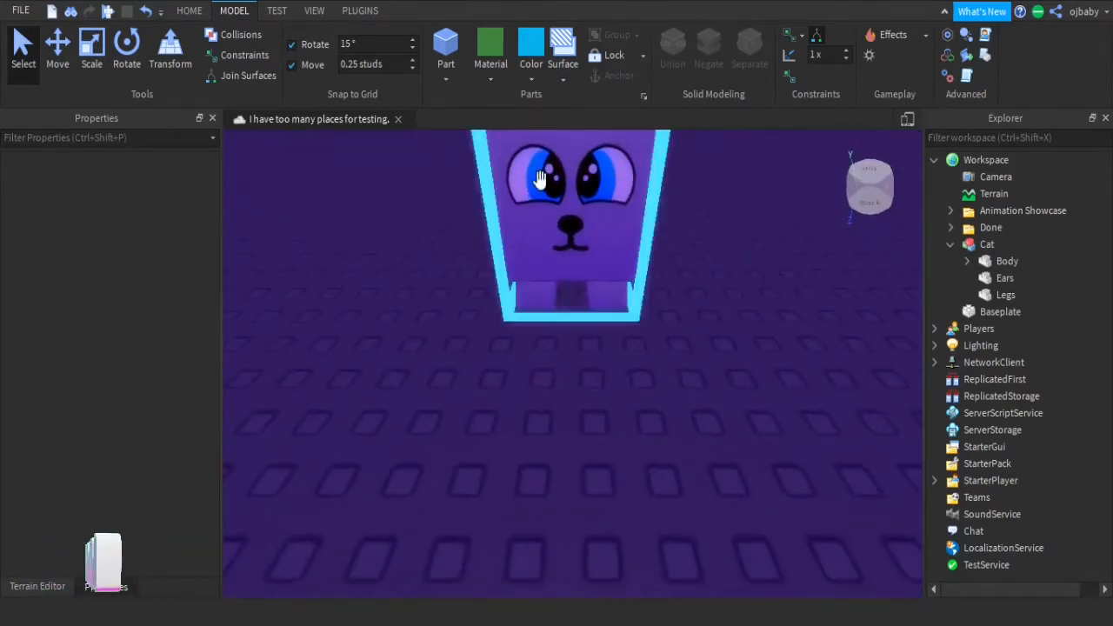
# Step: Insert a block part in front of the cat and bring up its surface properties
pyautogui.click(444, 58)
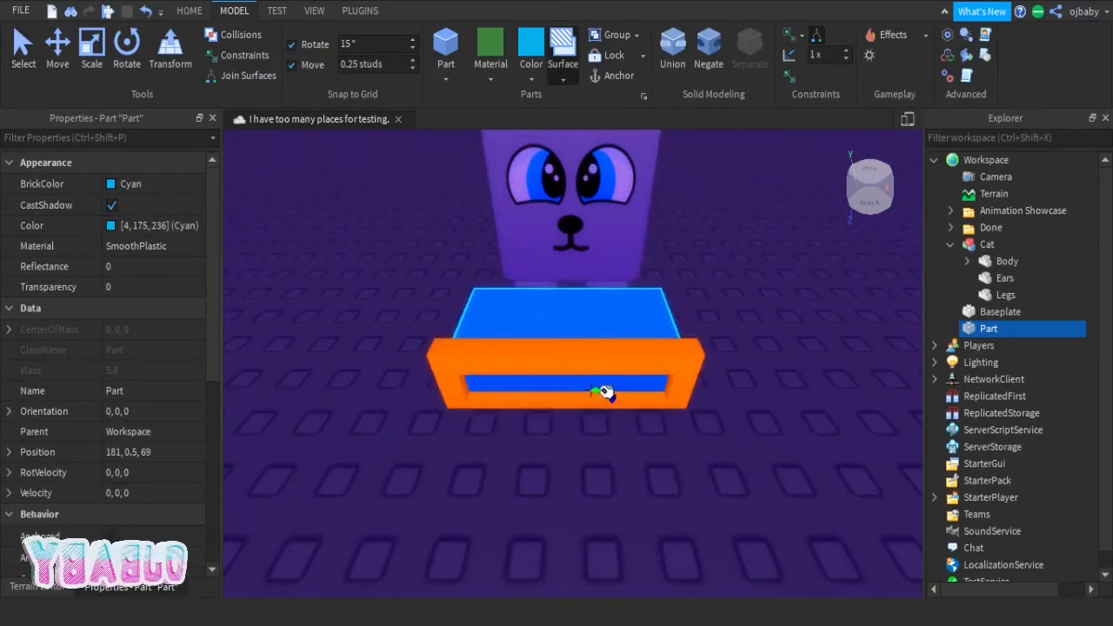
pyautogui.scroll(-5, 73, 424)
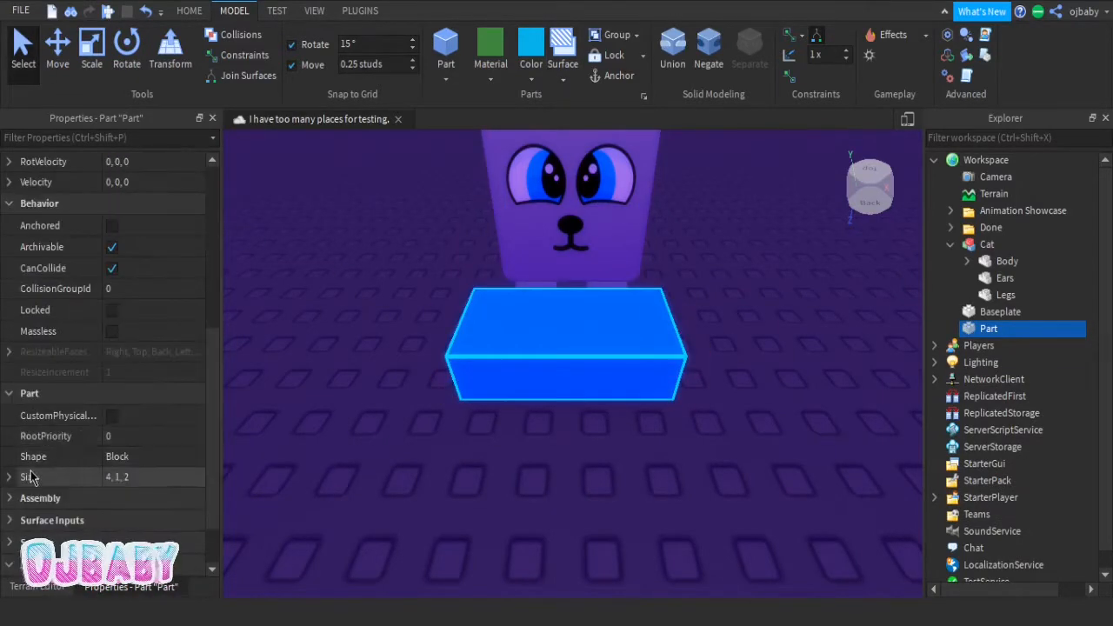
pyautogui.scroll(-3, 35, 489)
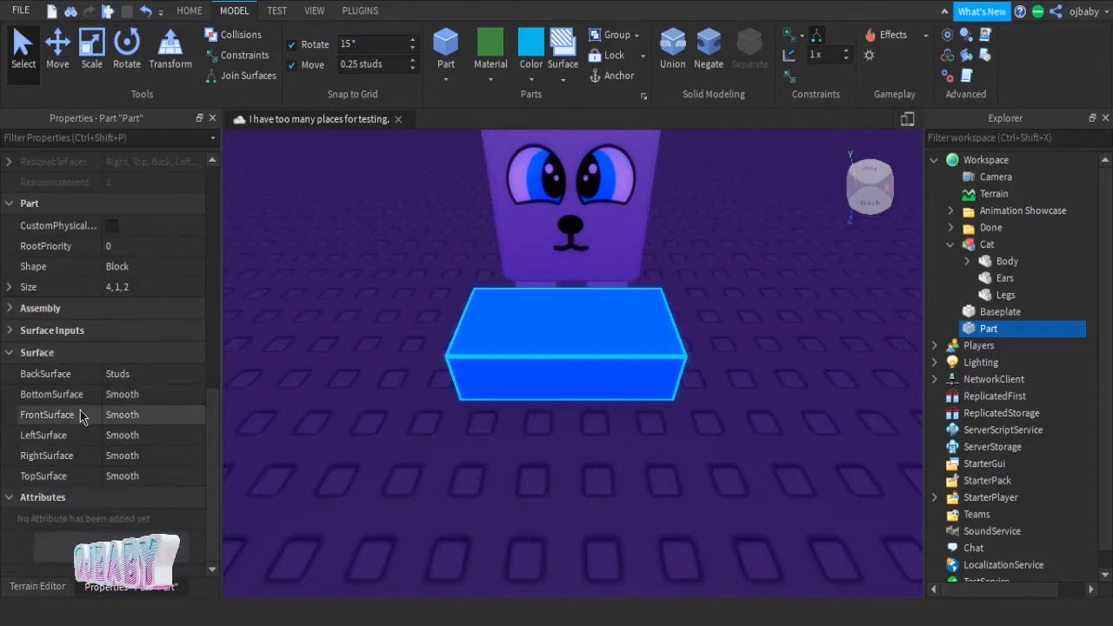
# Step: Rotate the block 180° about its vertical axis and highlight its FrontSurface to match the cat's facing direction
pyautogui.press('a')
pyautogui.moveTo(518, 411); pyautogui.dragTo(630, 346, button='right')
pyautogui.press('r')
pyautogui.moveTo(574, 339); pyautogui.dragTo(604, 408)
pyautogui.press('r')
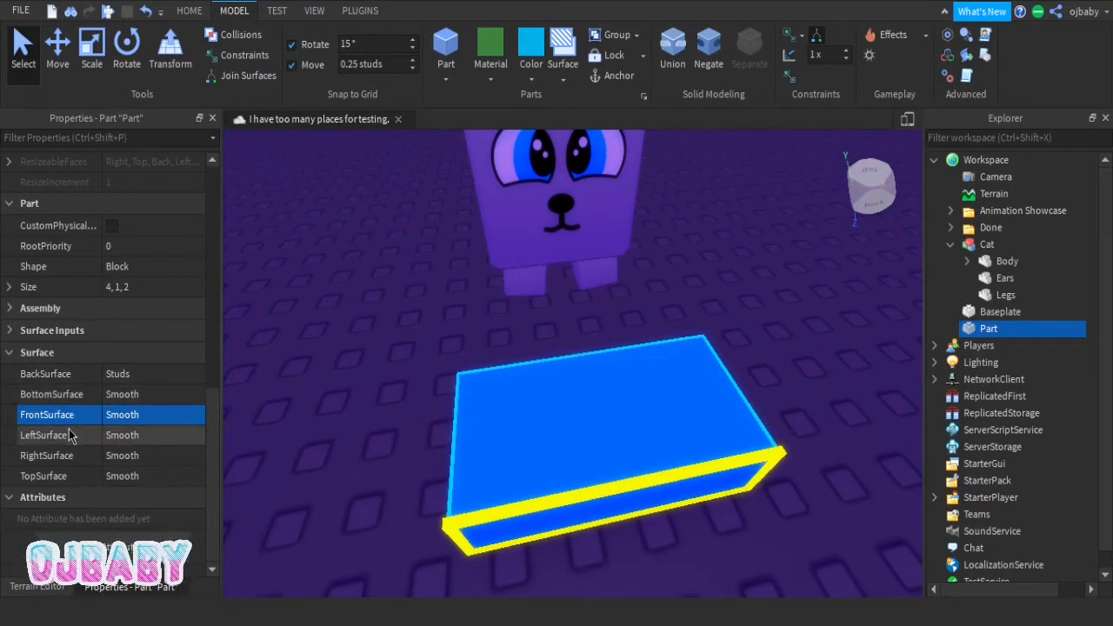
# Step: Highlight the block's TopSurface, examine the block beside the cat from several angles, and clear the selection
pyautogui.click(66, 477)
pyautogui.moveTo(592, 489); pyautogui.dragTo(570, 364, button='right')
pyautogui.press('s')
pyautogui.press('w')
pyautogui.scroll(3, 588, 450)
pyautogui.scroll(-3, 570, 364)
pyautogui.scroll(-5, 571, 362)
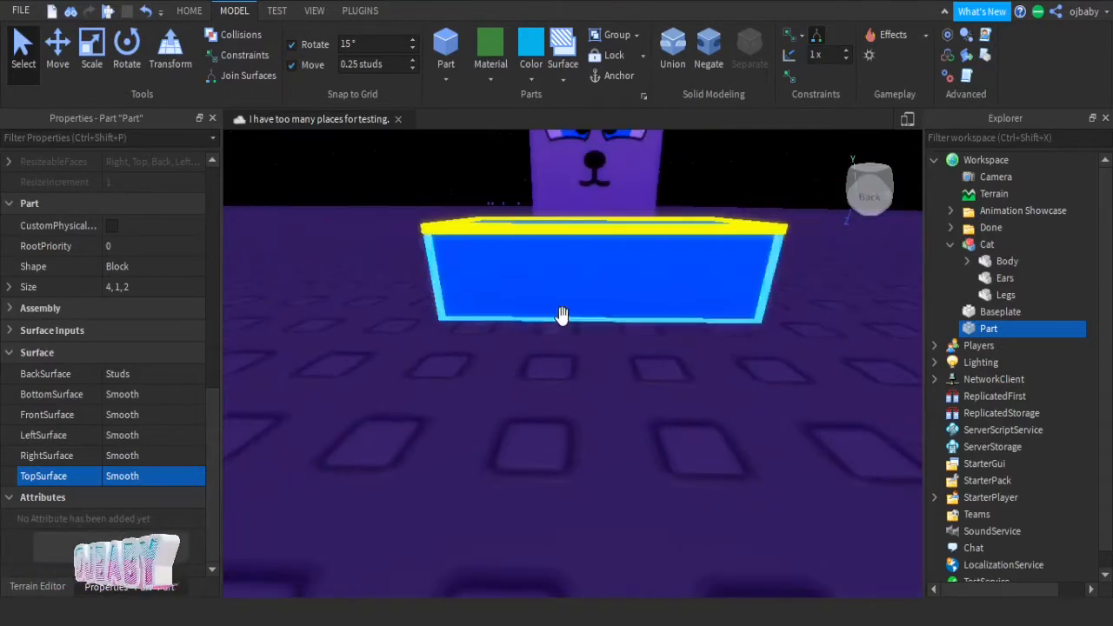
pyautogui.moveTo(687, 367); pyautogui.dragTo(657, 383, button='right')
pyautogui.scroll(3, 657, 383)
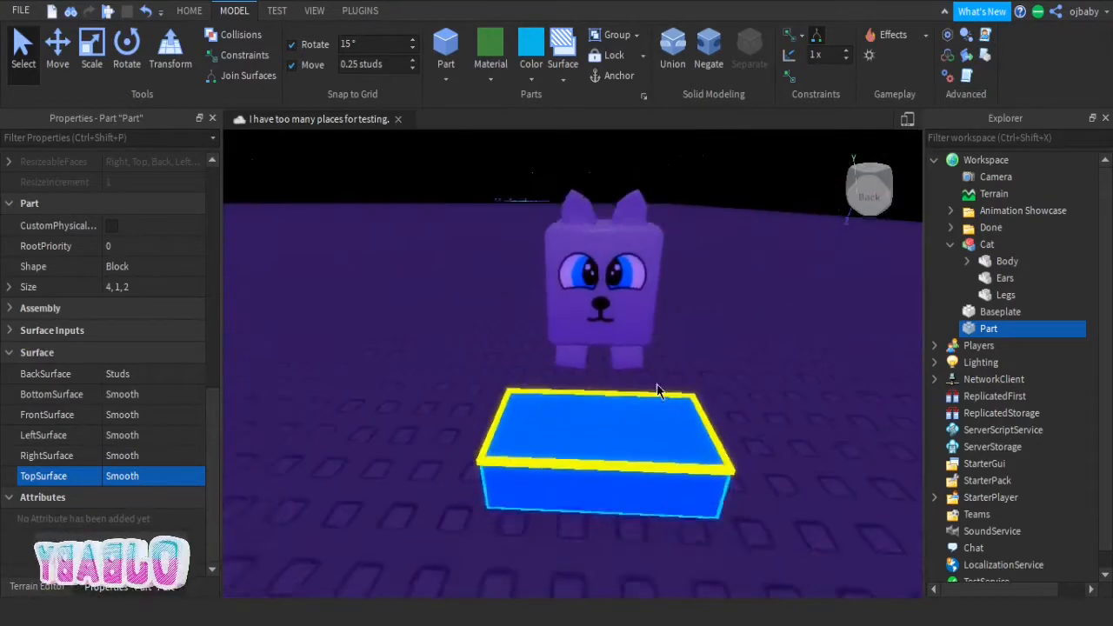
pyautogui.click(736, 415)
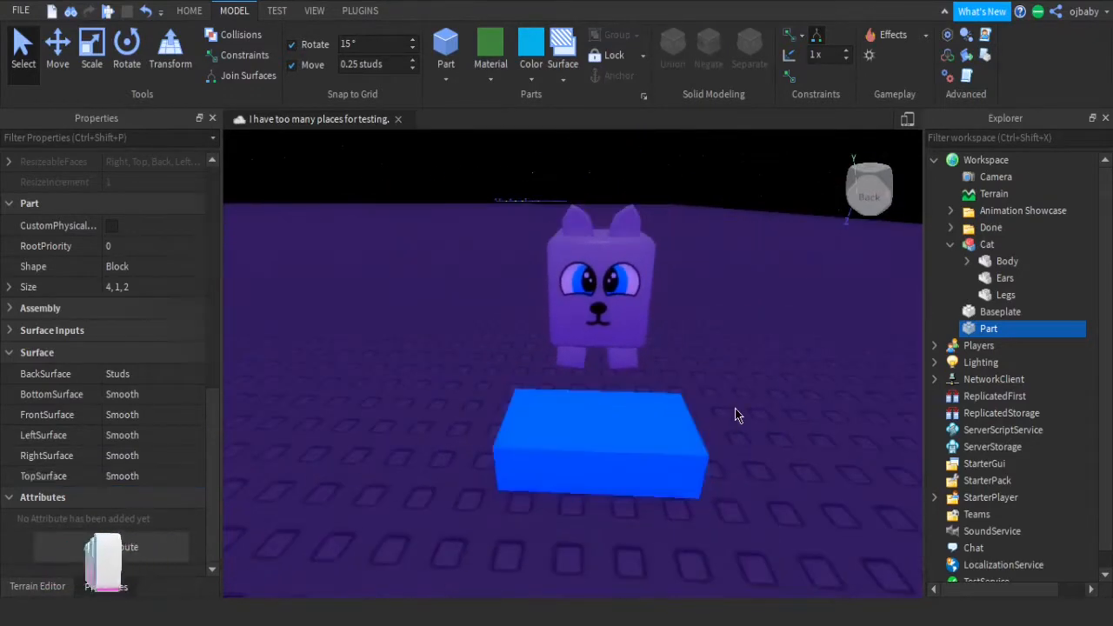
# Step: Move the block into the lower front of the cat's body, to position 181.528, 1.339, 66.587
pyautogui.moveTo(522, 410); pyautogui.dragTo(565, 322)
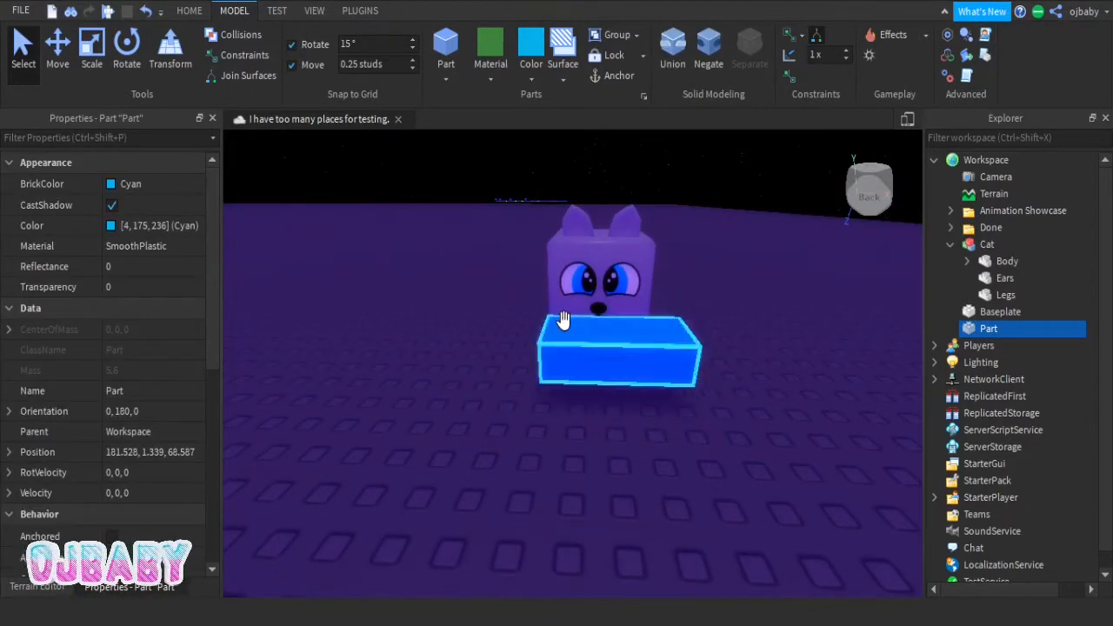
pyautogui.scroll(3, 564, 320)
pyautogui.moveTo(564, 320); pyautogui.dragTo(563, 320, button='right')
pyautogui.click(63, 58)
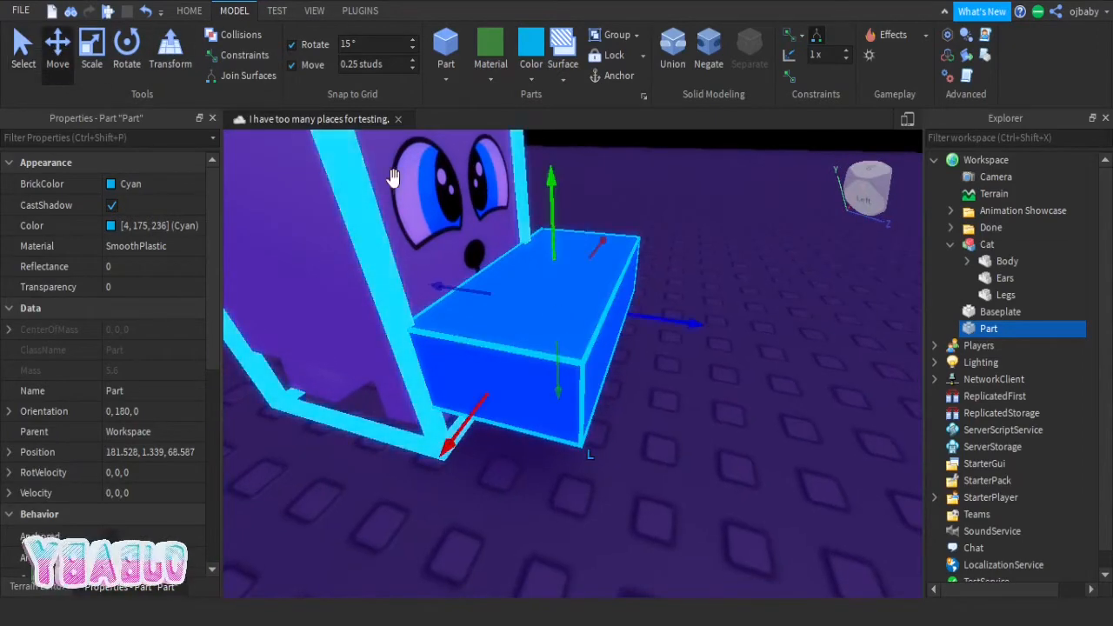
pyautogui.moveTo(499, 223); pyautogui.dragTo(500, 225, button='right')
pyautogui.moveTo(738, 331); pyautogui.dragTo(595, 348)
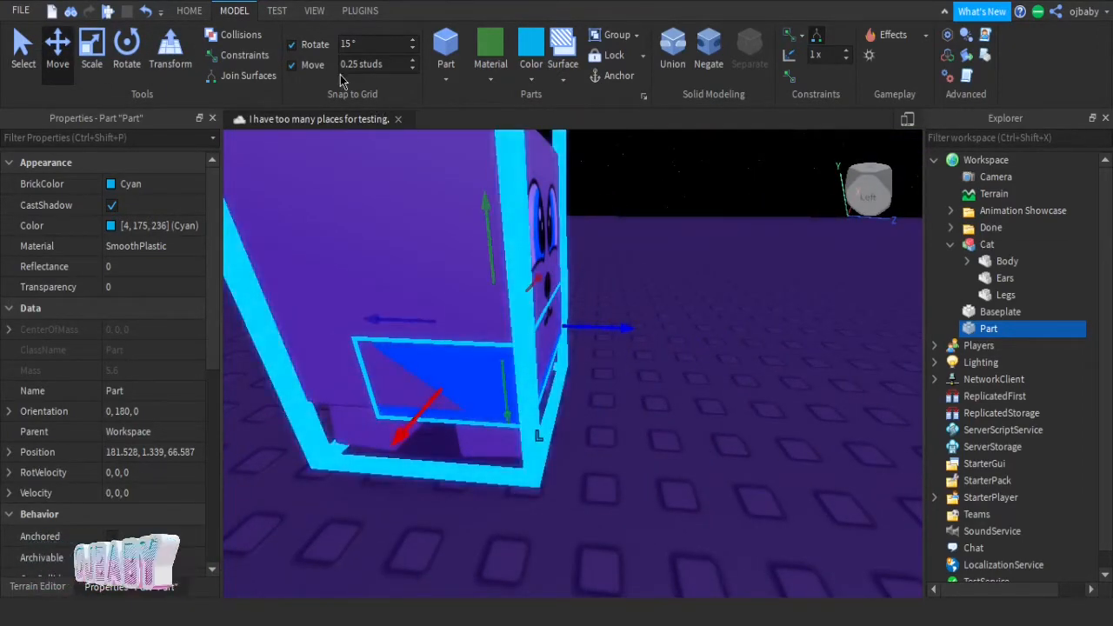
# Step: Turn off move snapping and scale the block's front and back faces to match the depth of the cat's body
pyautogui.click(92, 52)
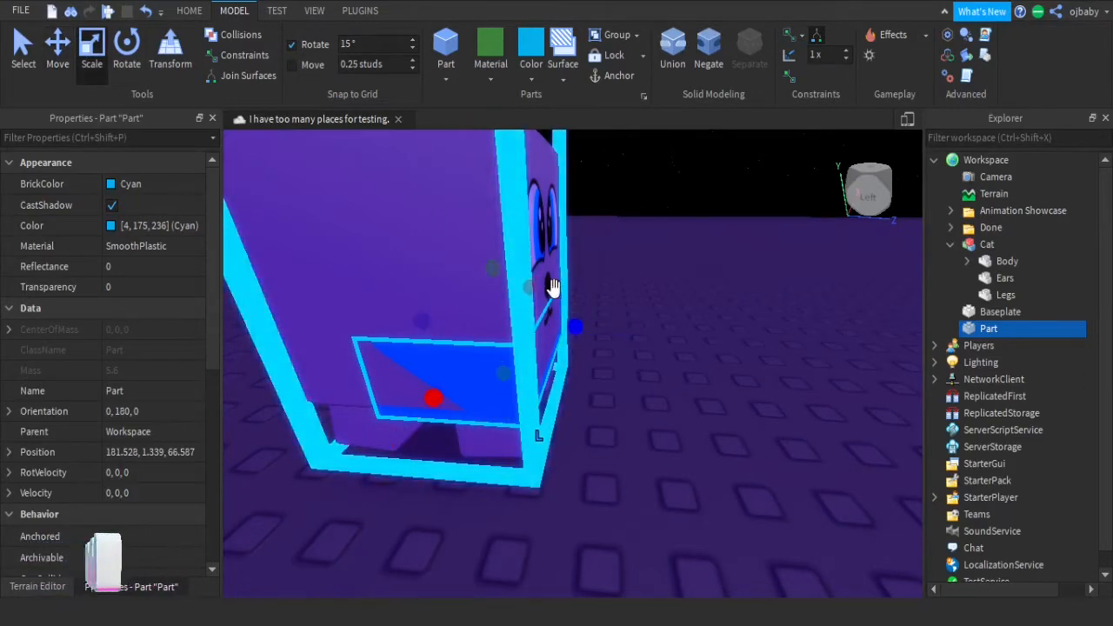
pyautogui.scroll(3, 555, 290)
pyautogui.moveTo(555, 290); pyautogui.dragTo(557, 292, button='right')
pyautogui.press('a')
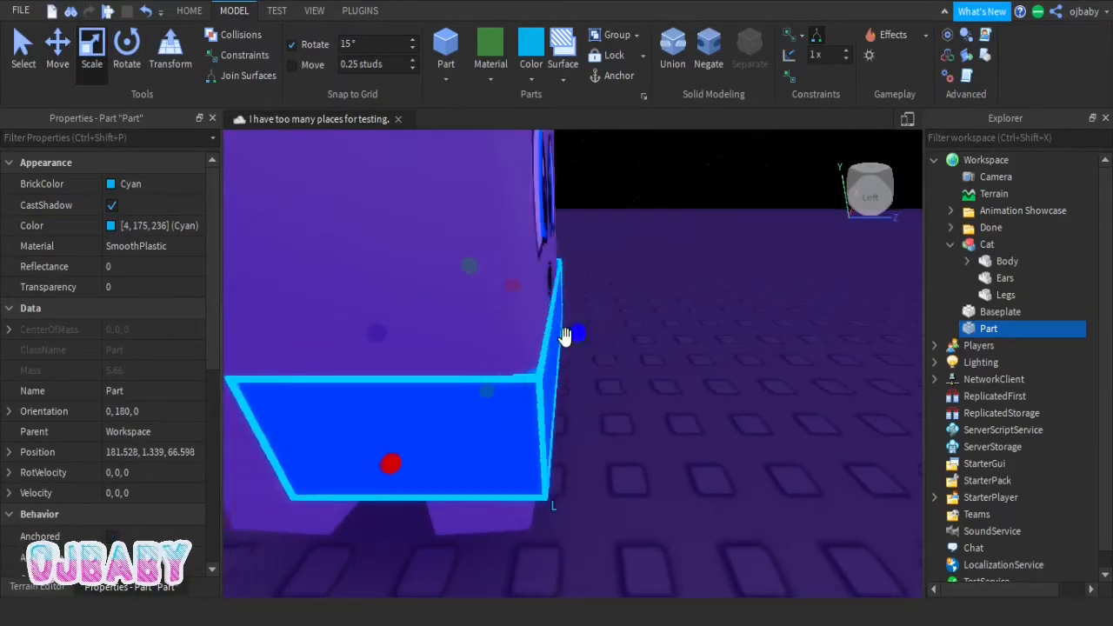
pyautogui.moveTo(579, 330); pyautogui.dragTo(538, 327)
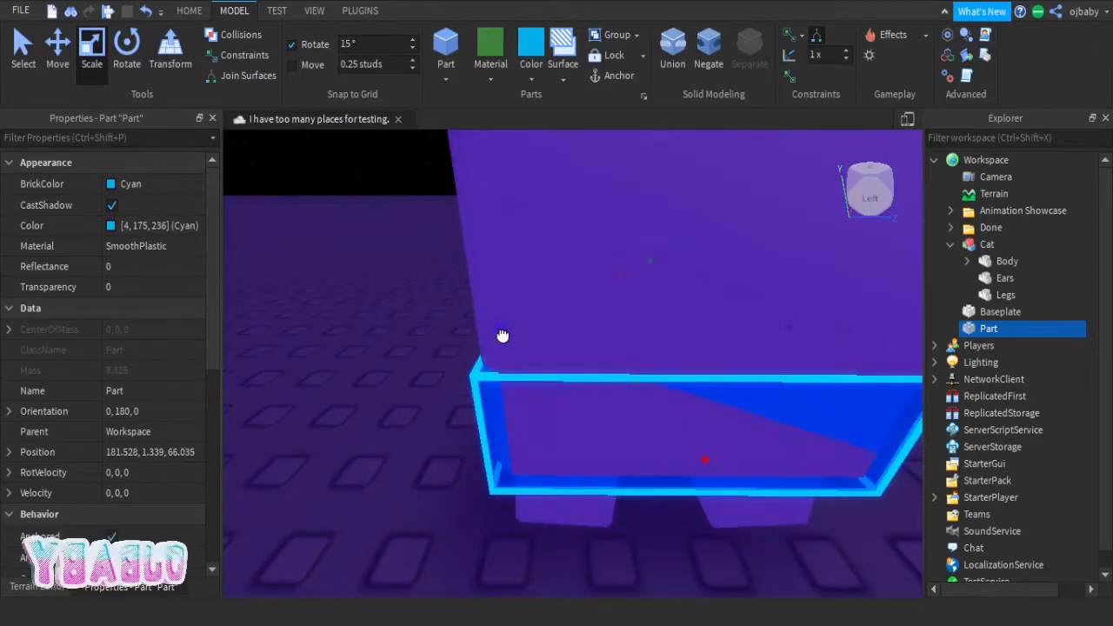
pyautogui.moveTo(502, 336); pyautogui.dragTo(606, 294, button='right')
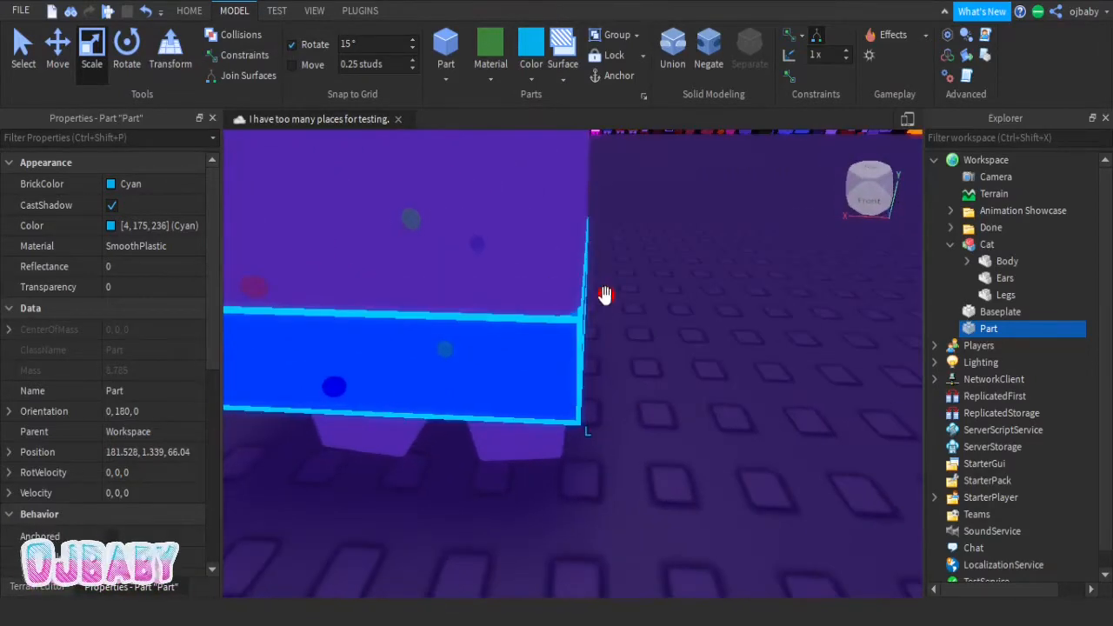
# Step: Scale the block's two side faces until they are flush with the sides of the cat's body
pyautogui.moveTo(606, 295); pyautogui.dragTo(610, 298)
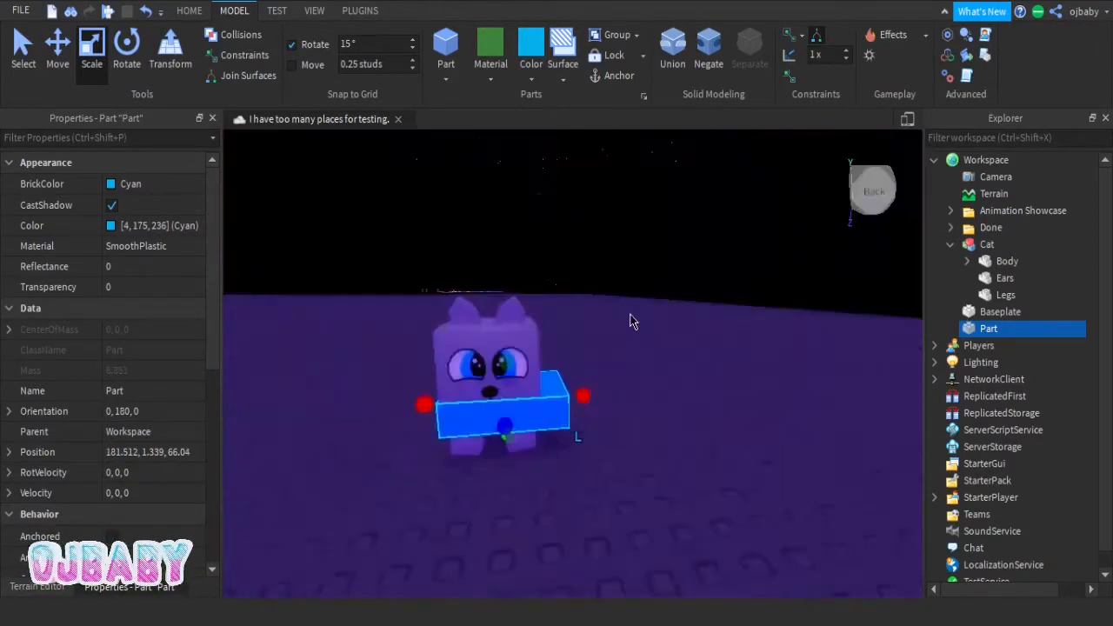
pyautogui.moveTo(632, 321); pyautogui.dragTo(632, 322, button='right')
pyautogui.scroll(6, 632, 321)
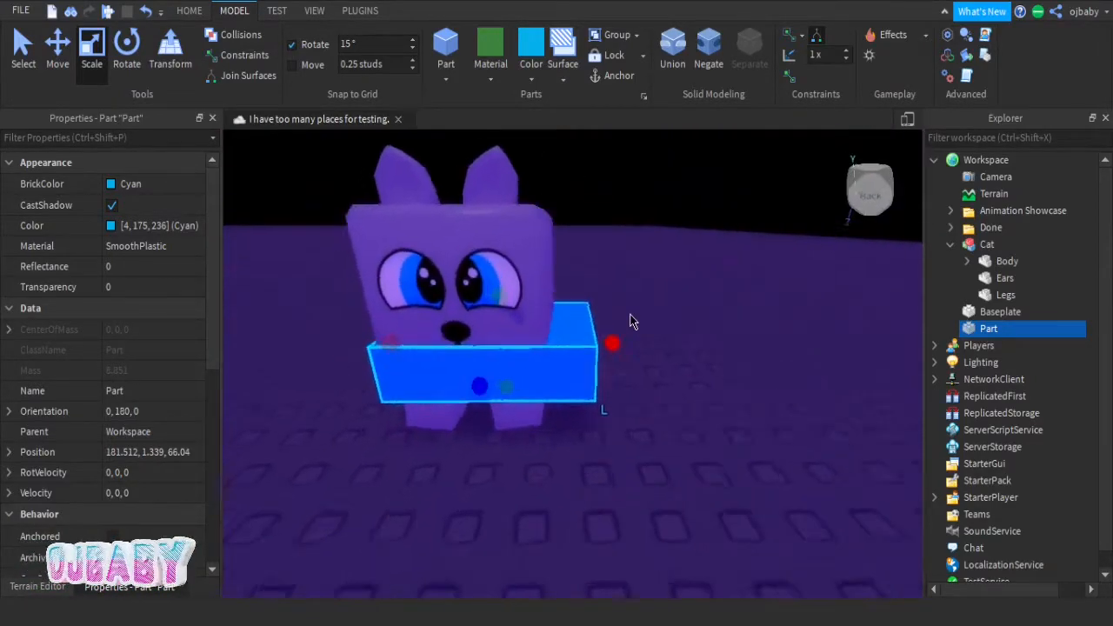
pyautogui.scroll(-1, 632, 318)
pyautogui.moveTo(635, 337); pyautogui.dragTo(580, 346)
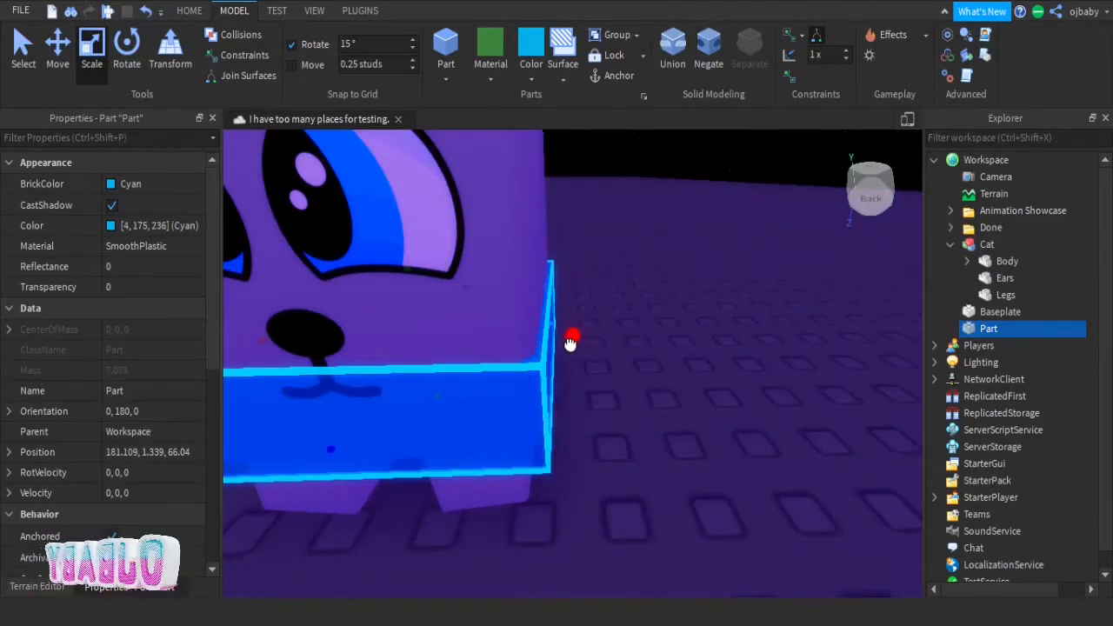
pyautogui.scroll(4, 566, 343)
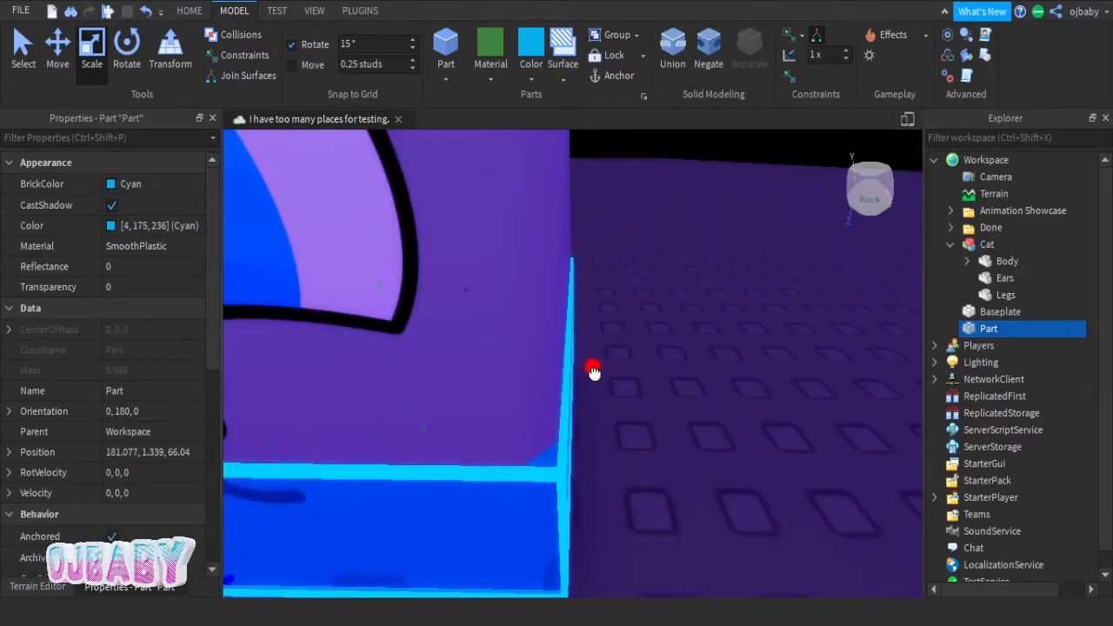
pyautogui.moveTo(594, 372); pyautogui.dragTo(592, 372)
pyautogui.moveTo(626, 401); pyautogui.dragTo(625, 400, button='right')
pyautogui.scroll(3, 625, 400)
pyautogui.moveTo(586, 368); pyautogui.dragTo(587, 368, button='right')
# Step: Adjust the block's underside to the bottom of the cat's body and raise its top to enclose the full body height
pyautogui.moveTo(693, 475); pyautogui.dragTo(678, 513, button='right')
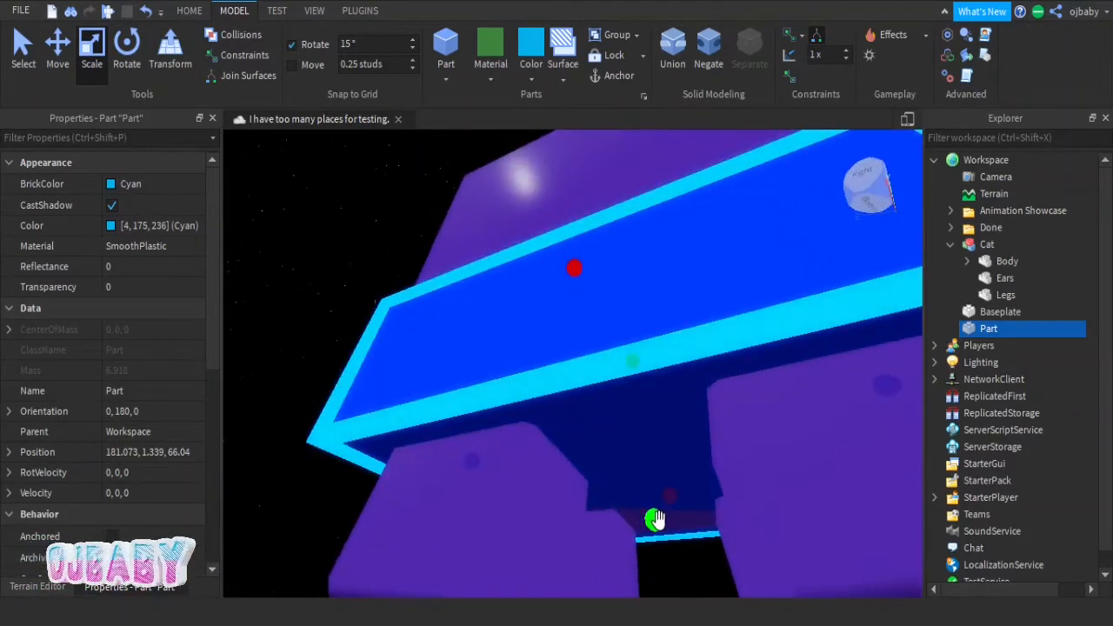
pyautogui.moveTo(656, 520); pyautogui.dragTo(656, 525)
pyautogui.scroll(-5, 684, 569)
pyautogui.moveTo(683, 568); pyautogui.dragTo(684, 568, button='right')
pyautogui.scroll(-3, 684, 568)
pyautogui.moveTo(609, 344); pyautogui.dragTo(619, 298)
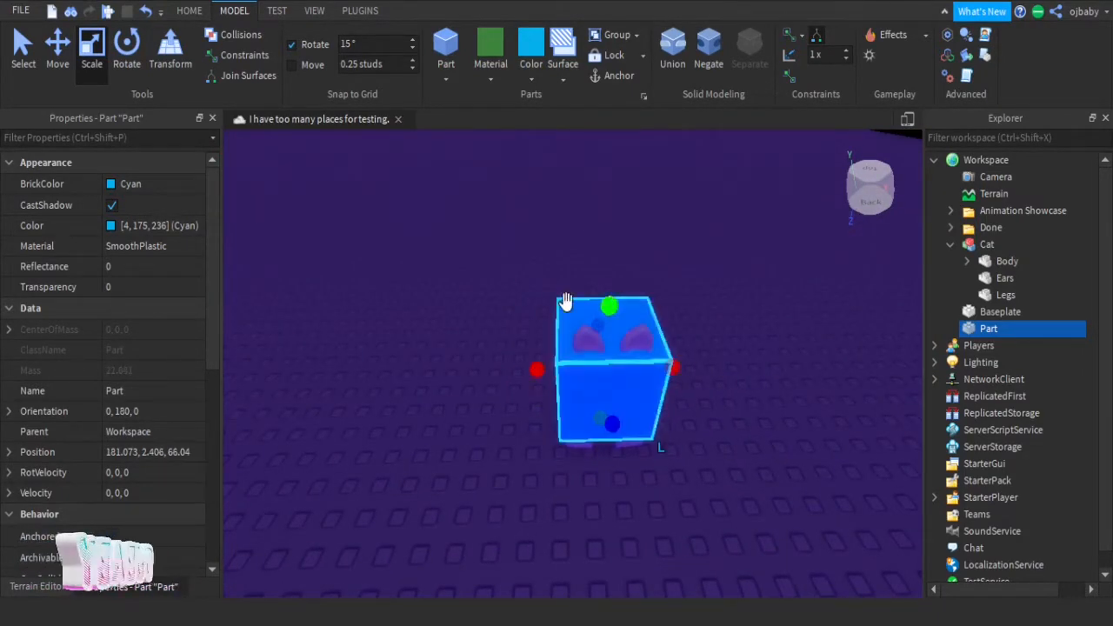
# Step: Set the block's transparency to 1 and rename it HumanoidRootPart
pyautogui.click(163, 292)
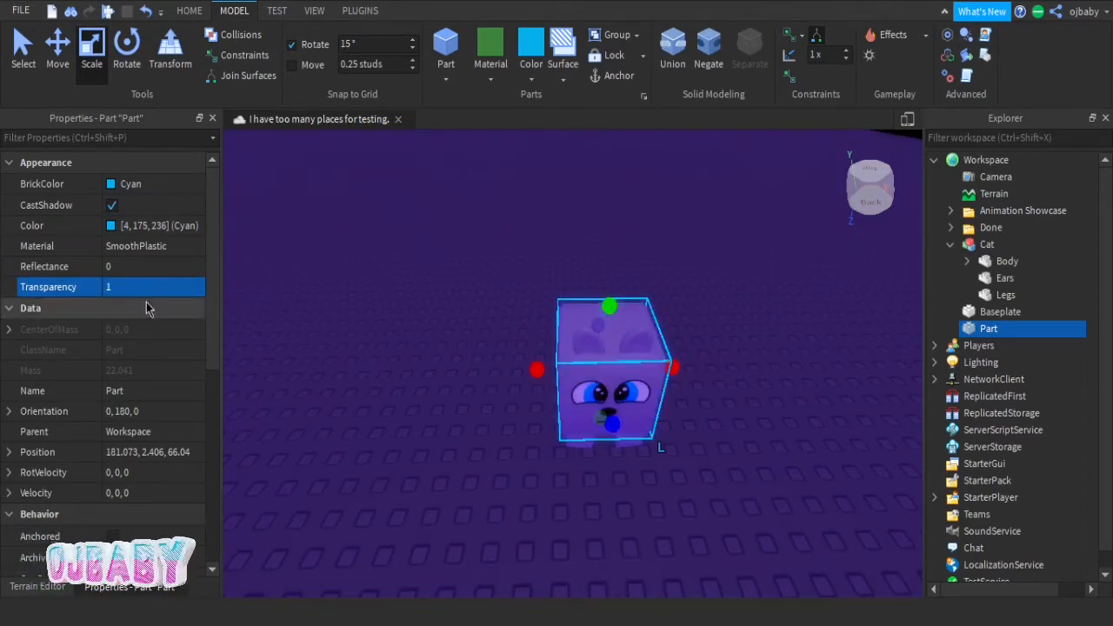
pyautogui.click(138, 392)
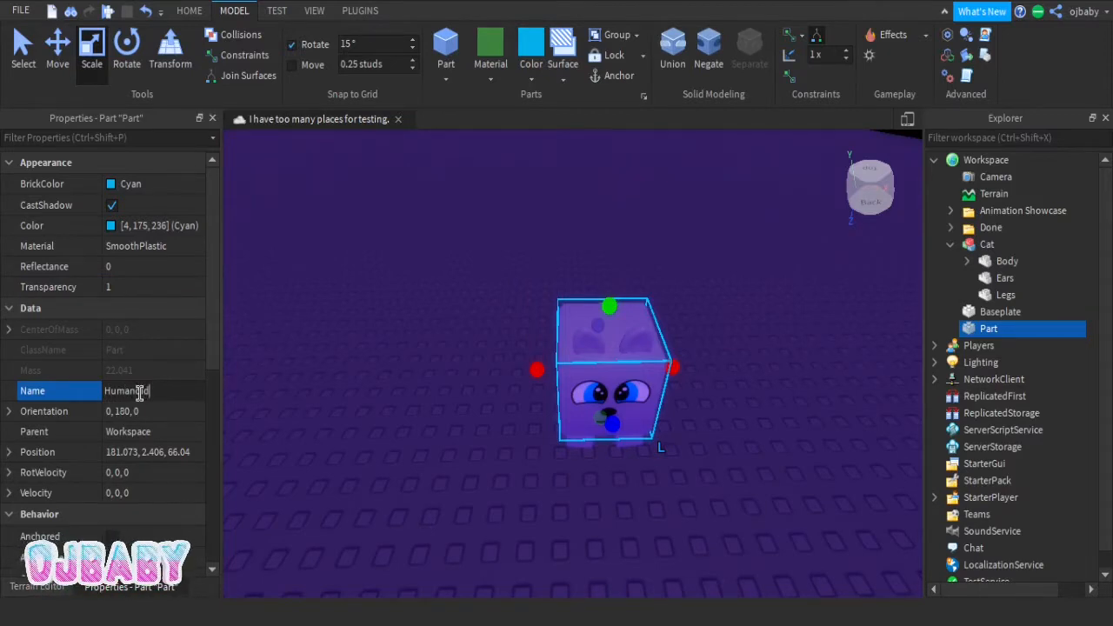
pyautogui.write('HumanoidRootPart')
pyautogui.press('Return')
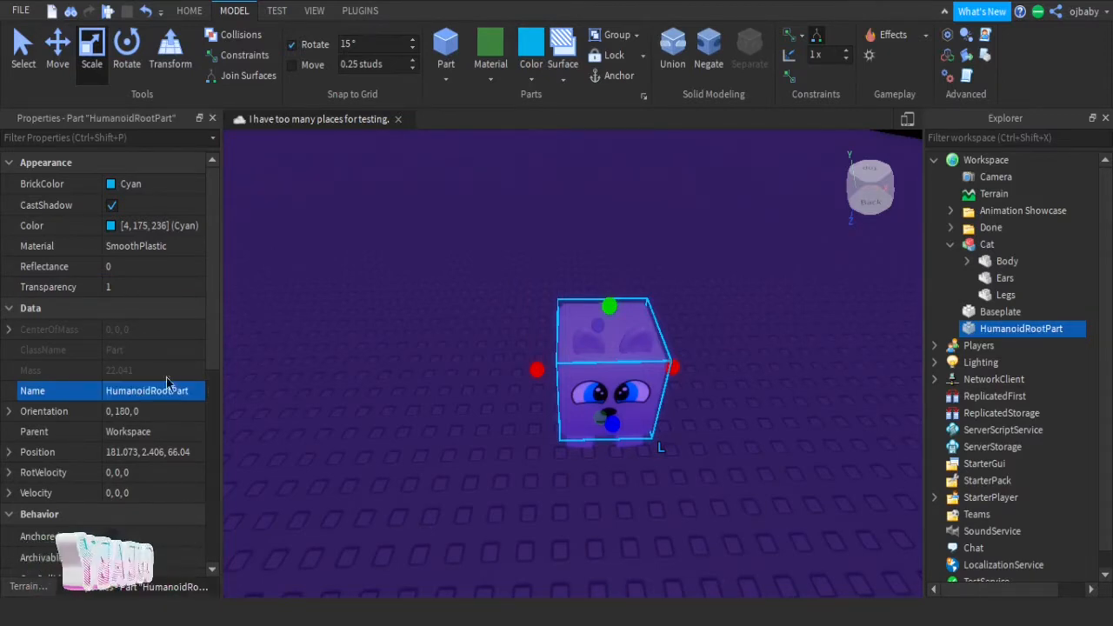
# Step: Move HumanoidRootPart into the Cat model
pyautogui.click(1019, 329)
pyautogui.moveTo(1019, 329); pyautogui.dragTo(990, 245)
pyautogui.click(874, 322)
pyautogui.click(1037, 313)
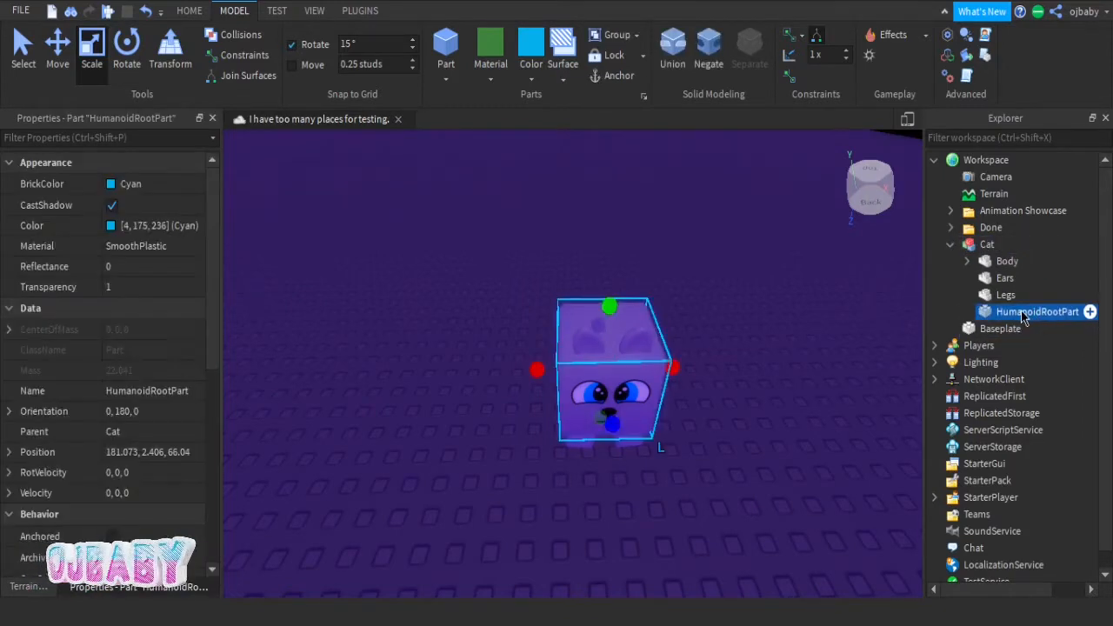
pyautogui.click(1026, 315)
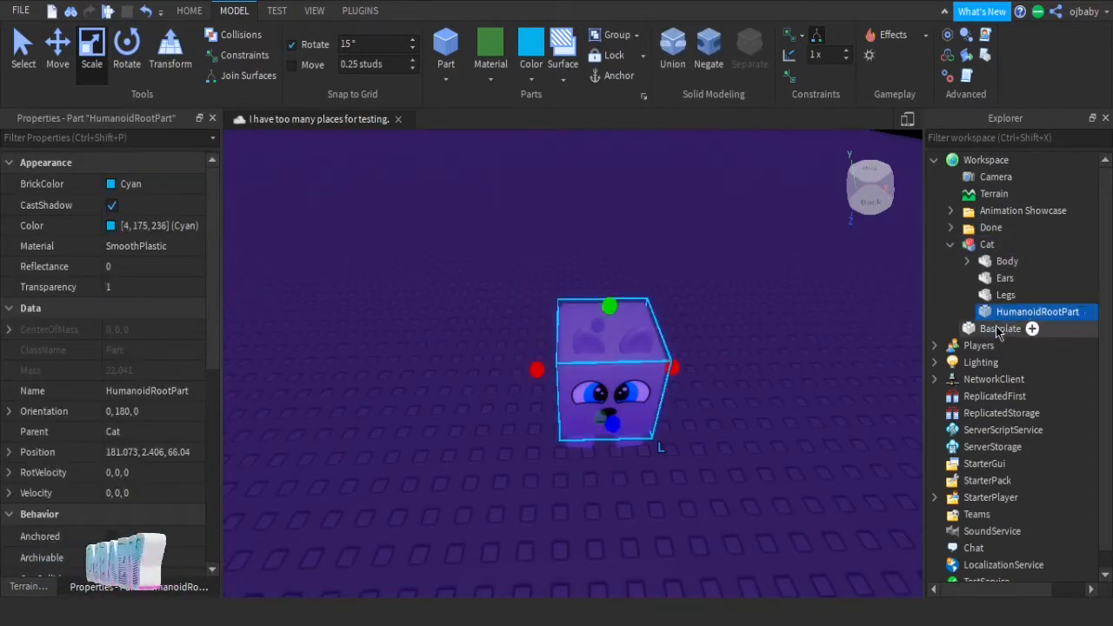
pyautogui.click(828, 344)
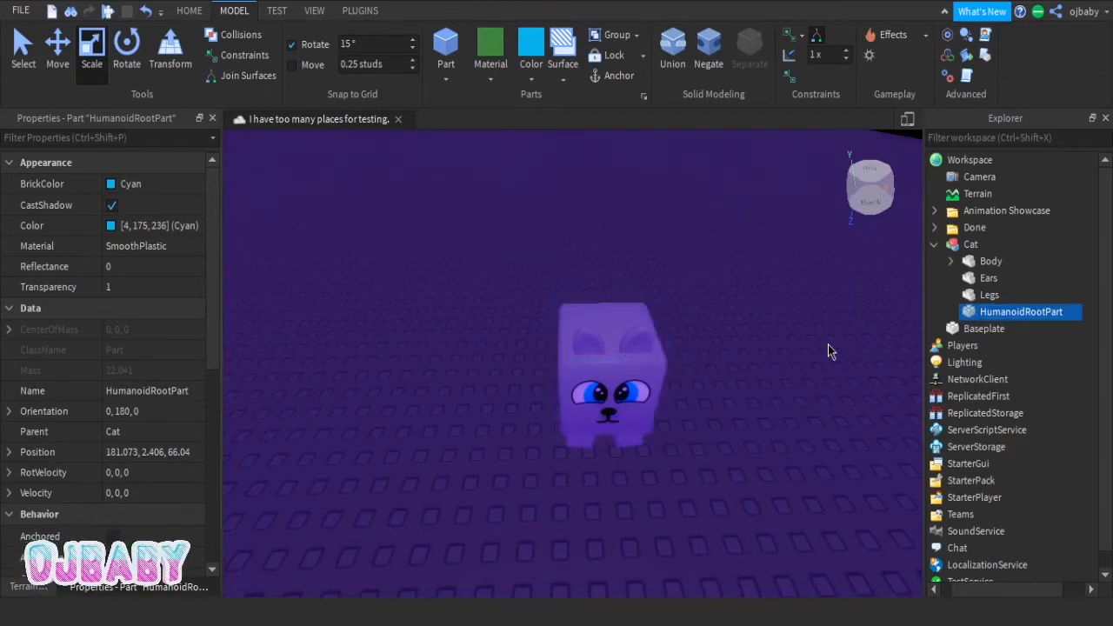
# Step: Examine the Cat model and its bounding box from several angles and distances
pyautogui.scroll(3, 828, 344)
pyautogui.moveTo(828, 345); pyautogui.dragTo(827, 345, button='right')
pyautogui.scroll(-3, 827, 344)
pyautogui.click(646, 417)
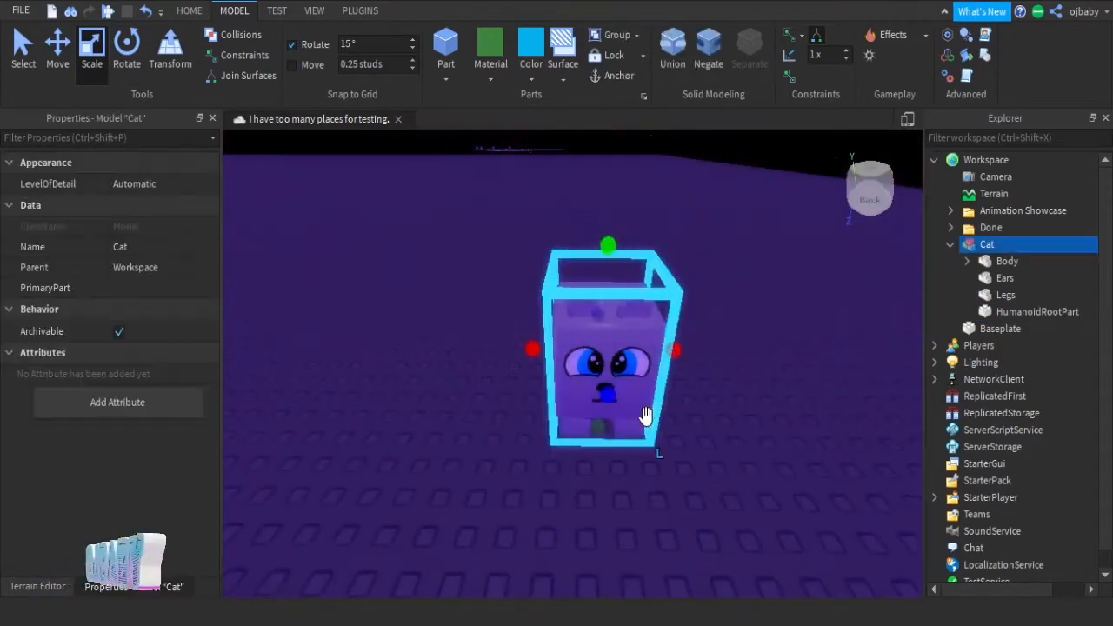
pyautogui.scroll(3, 646, 417)
pyautogui.moveTo(646, 417); pyautogui.dragTo(710, 422, button='right')
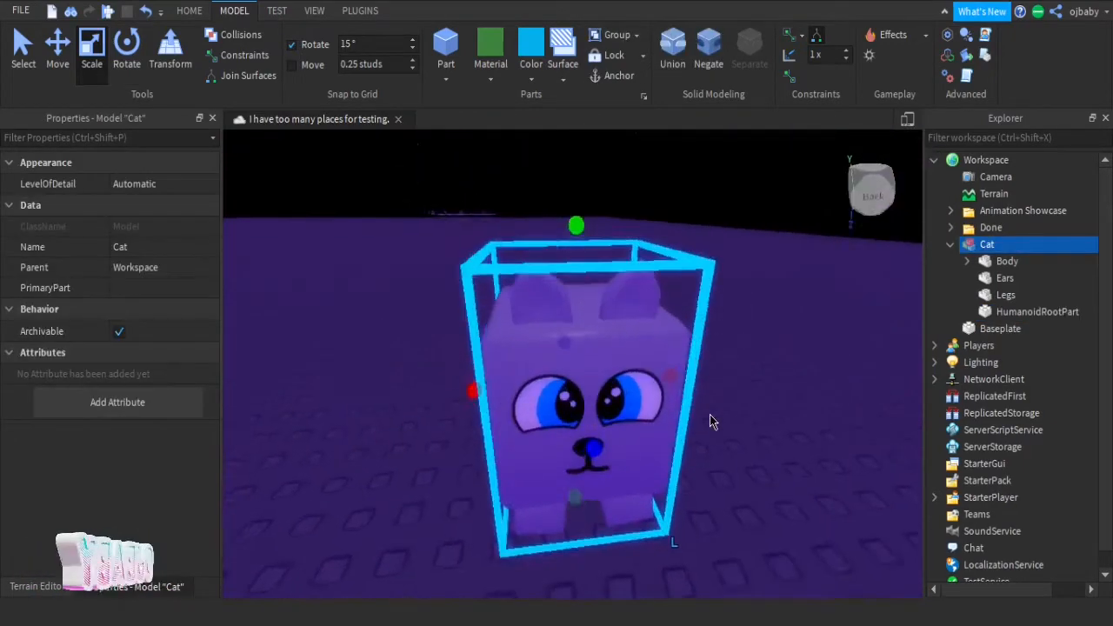
pyautogui.scroll(-4, 710, 423)
pyautogui.scroll(4, 763, 425)
pyautogui.click(761, 427)
pyautogui.press('s')
pyautogui.press('a')
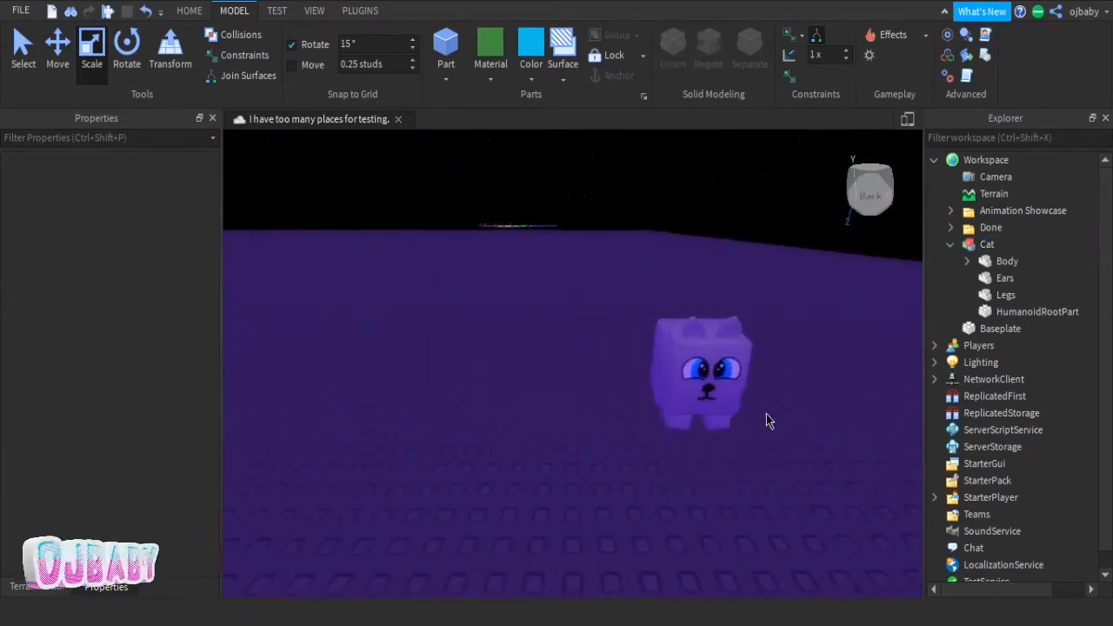
pyautogui.press('d')
# Step: Insert a Humanoid object into the Cat model and bring up its properties
pyautogui.click(629, 385)
pyautogui.moveTo(780, 403); pyautogui.dragTo(781, 403, button='right')
pyautogui.press('w')
pyautogui.press('d')
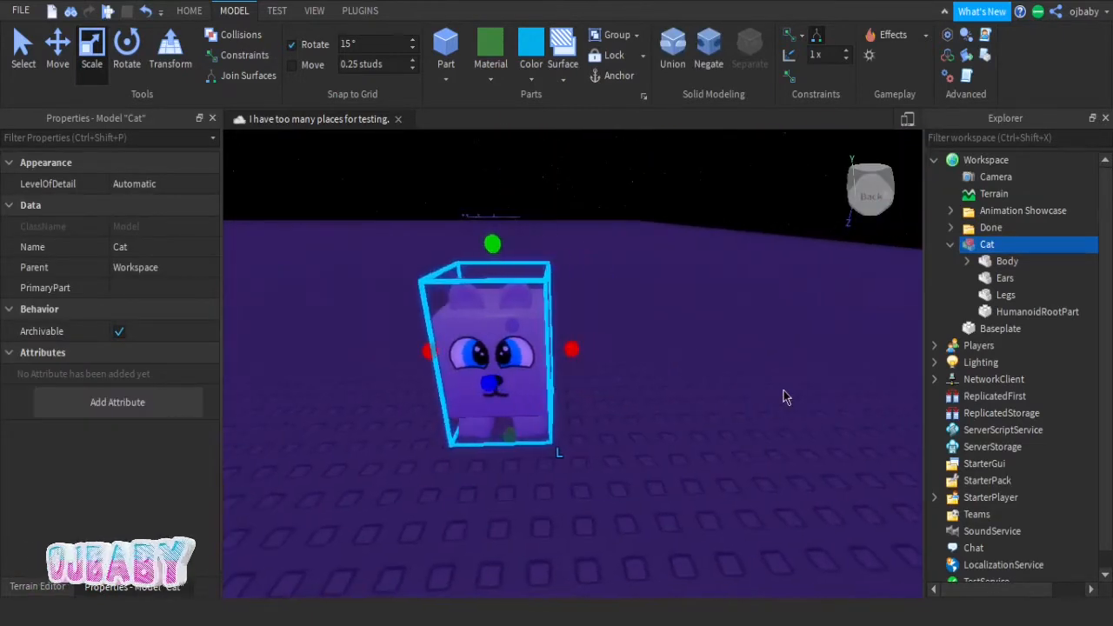
pyautogui.moveTo(1020, 246)
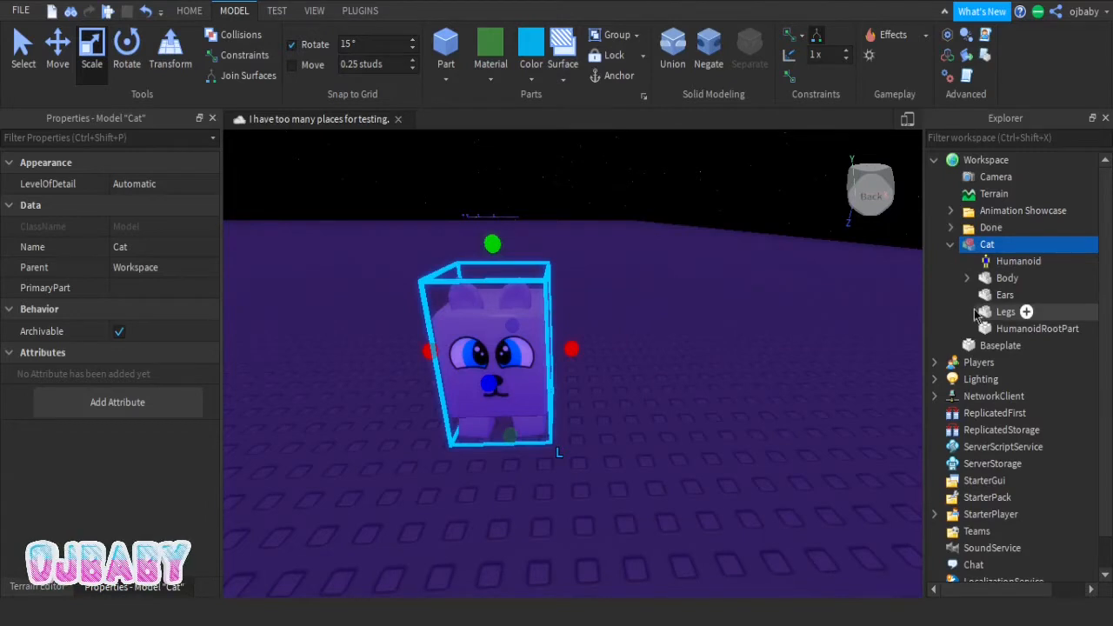
pyautogui.click(998, 265)
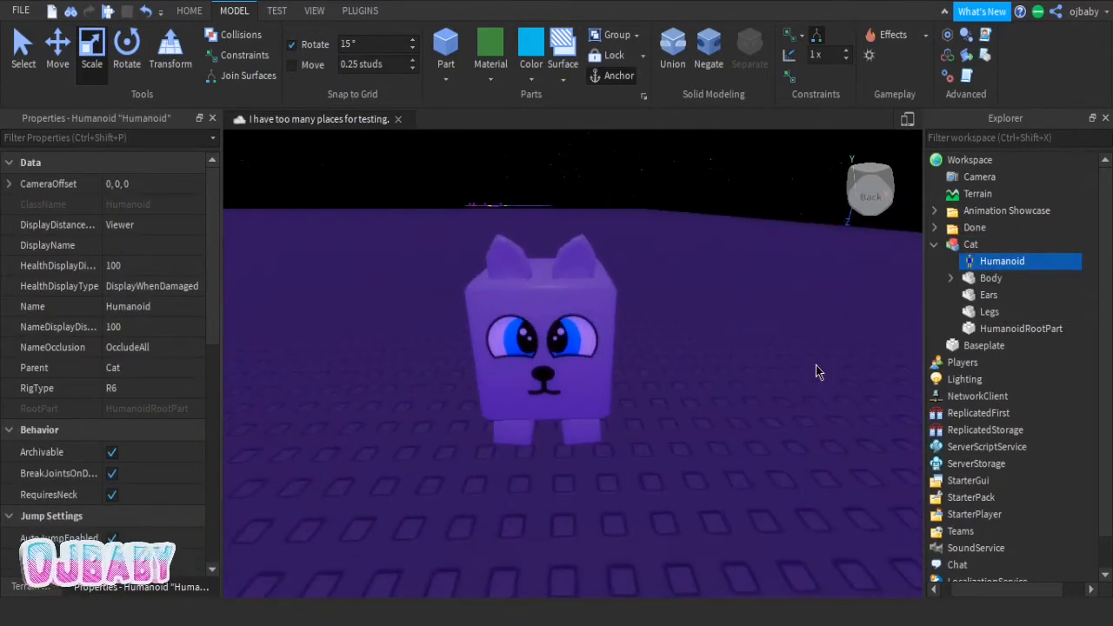
# Step: Set the Cat model's PrimaryPart to HumanoidRootPart and shift the cat slightly back on the baseplate
pyautogui.click(983, 245)
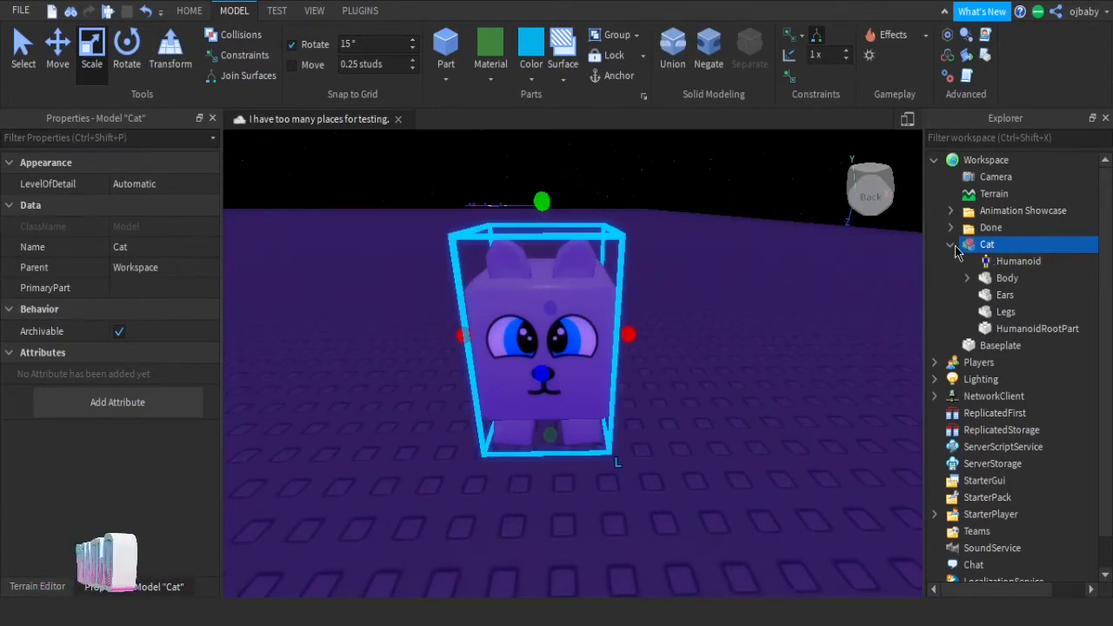
pyautogui.click(951, 247)
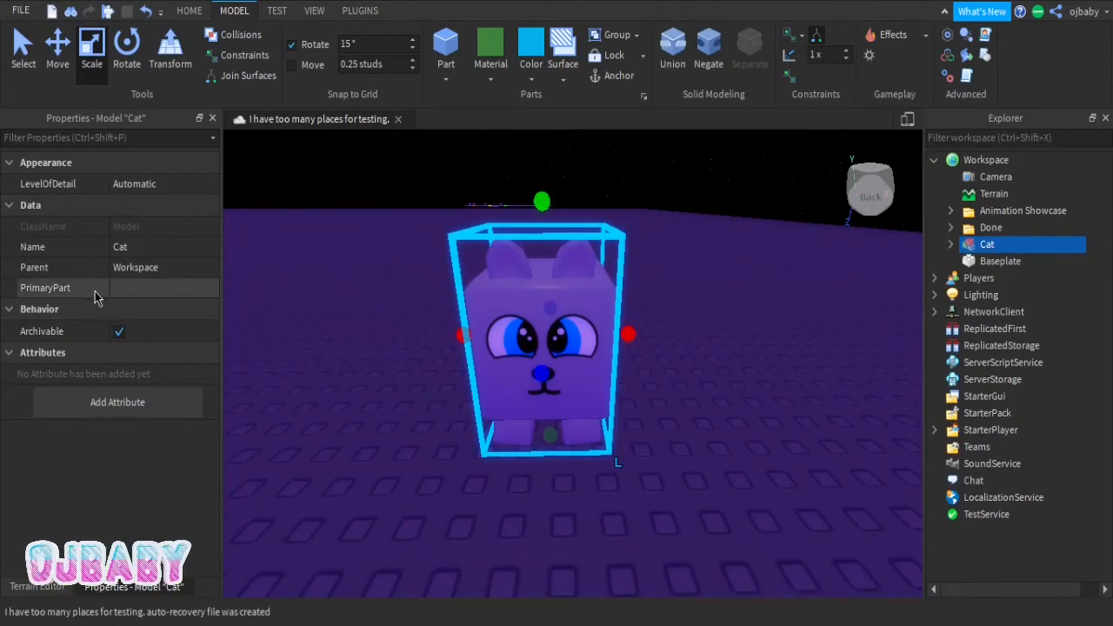
pyautogui.click(123, 289)
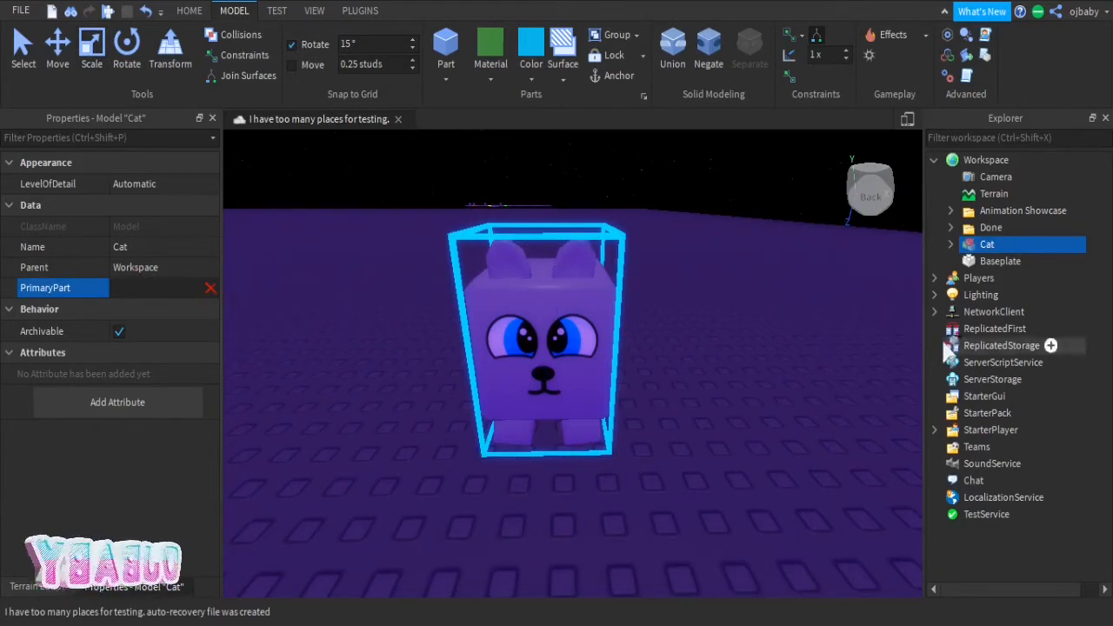
pyautogui.click(950, 245)
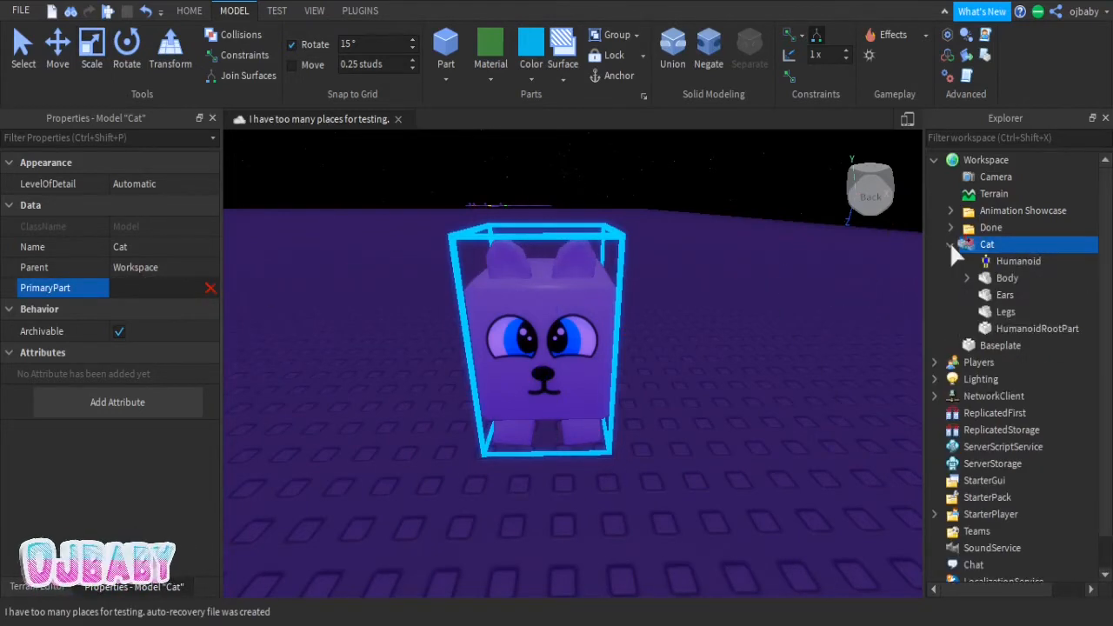
pyautogui.click(1020, 331)
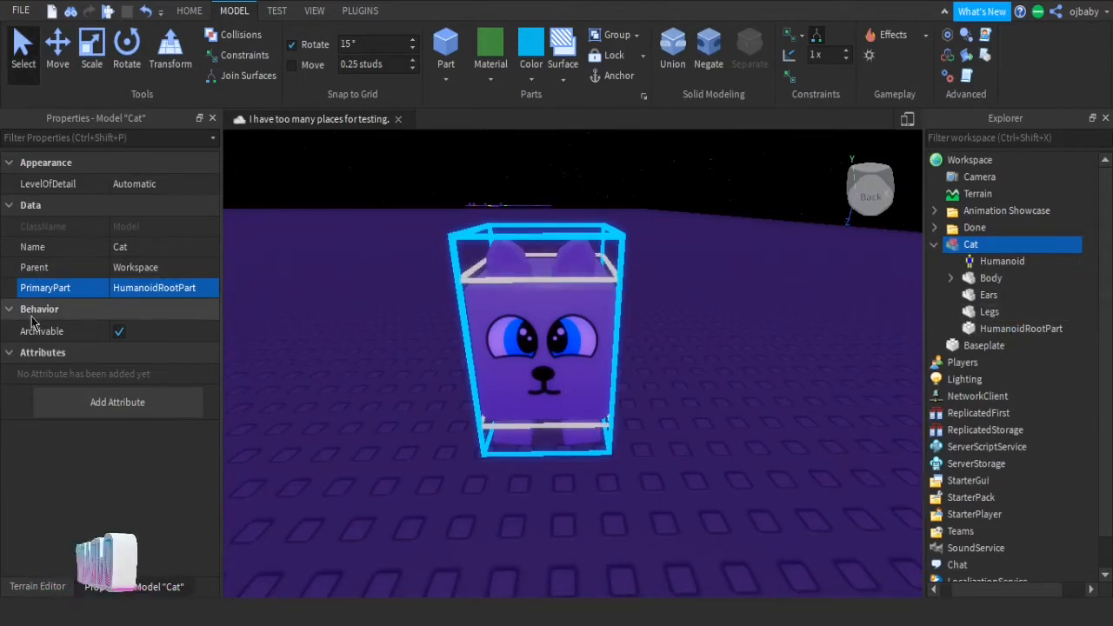
pyautogui.click(573, 350)
pyautogui.moveTo(579, 348); pyautogui.dragTo(589, 387)
# Step: Insert a Dummy character with the Rig Builder and place it beside the cat
pyautogui.click(360, 12)
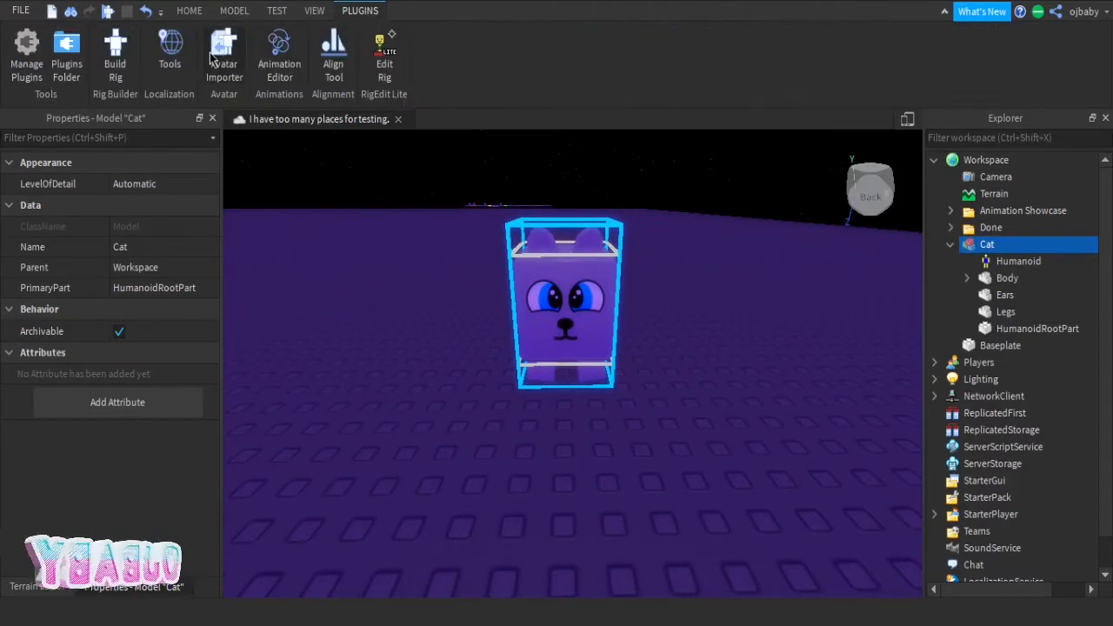
pyautogui.click(118, 52)
pyautogui.click(539, 312)
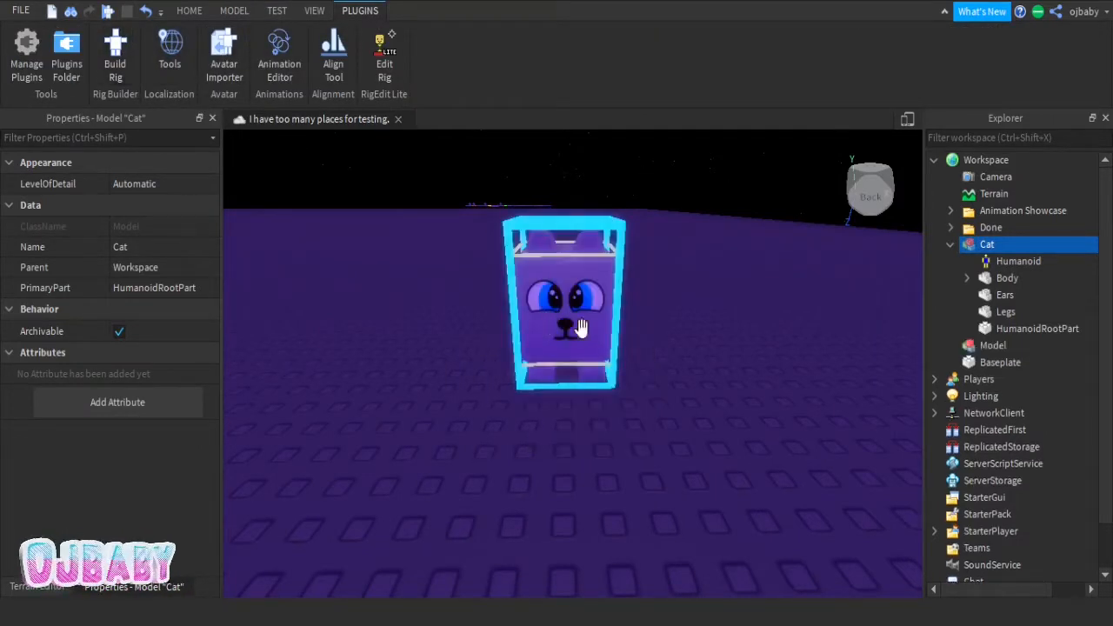
pyautogui.moveTo(574, 374); pyautogui.dragTo(418, 382)
pyautogui.press('f')
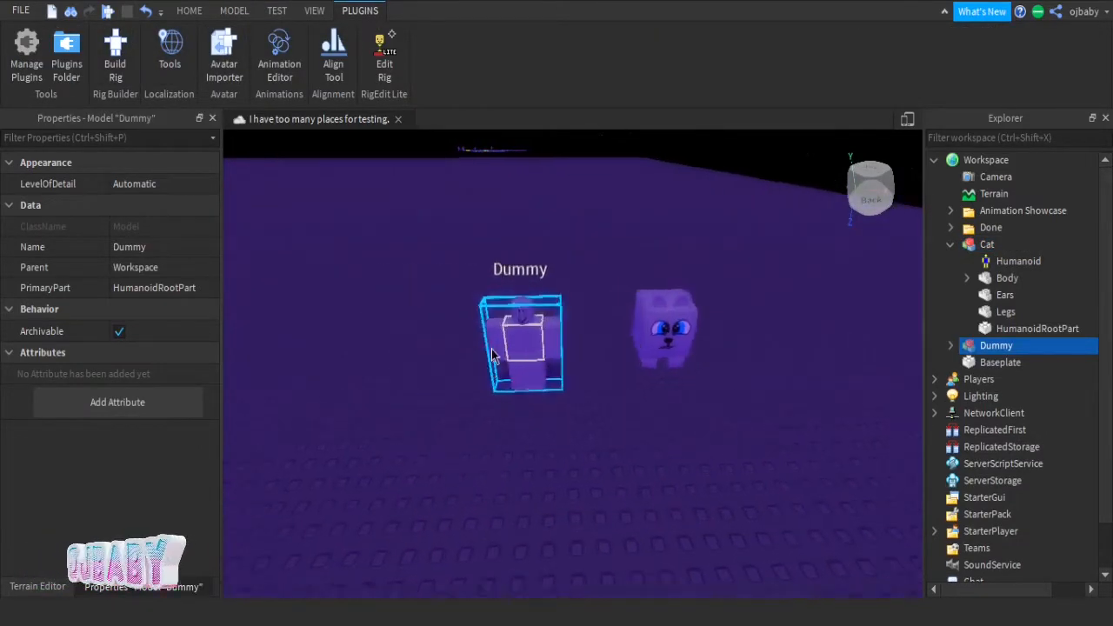
# Step: Compare the Dummy with the cat, and delete the Dummy
pyautogui.click(824, 341)
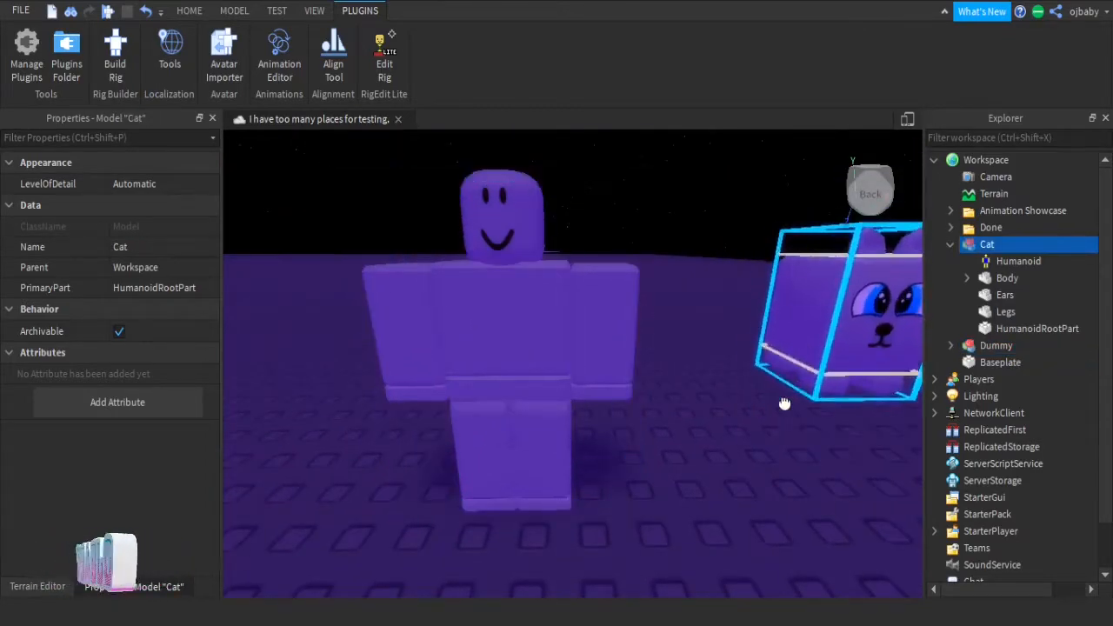
pyautogui.scroll(-6, 662, 522)
pyautogui.click(481, 360)
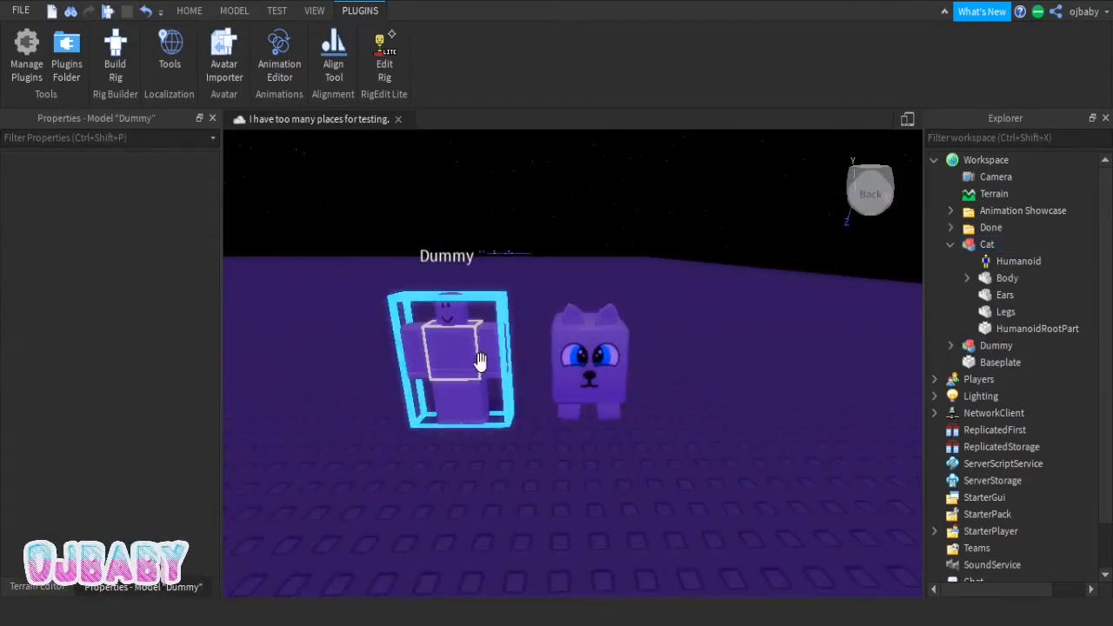
pyautogui.press('Delete')
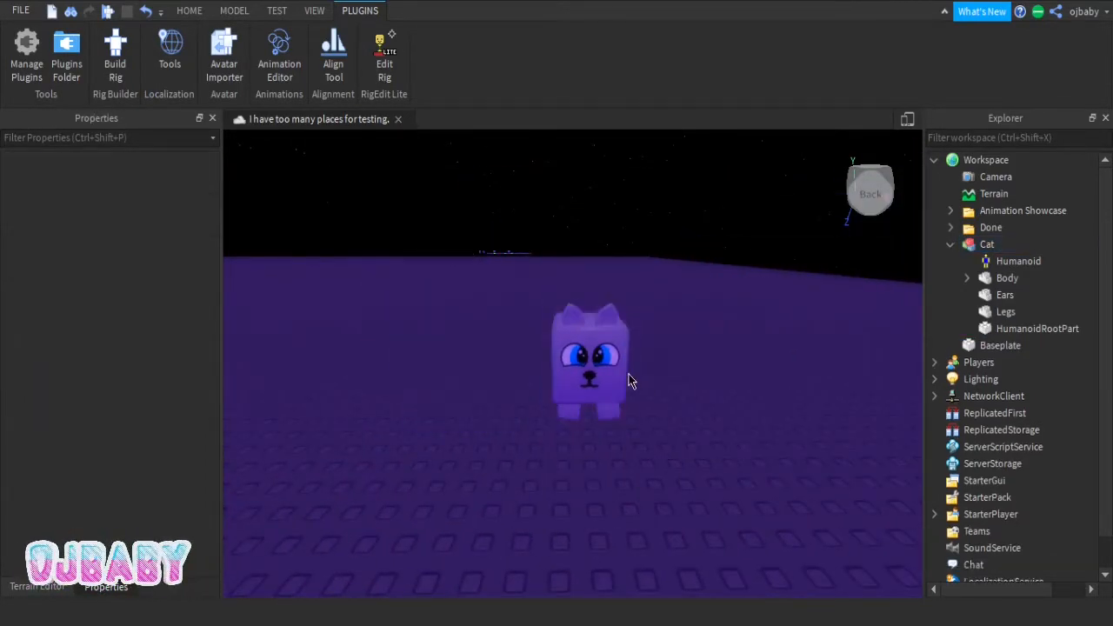
# Step: Focus on the Cat model and start the RigEdit Lite plugin for rig editing
pyautogui.click(621, 373)
pyautogui.press('f')
pyautogui.moveTo(909, 319); pyautogui.dragTo(723, 262, button='right')
pyautogui.scroll(2, 723, 262)
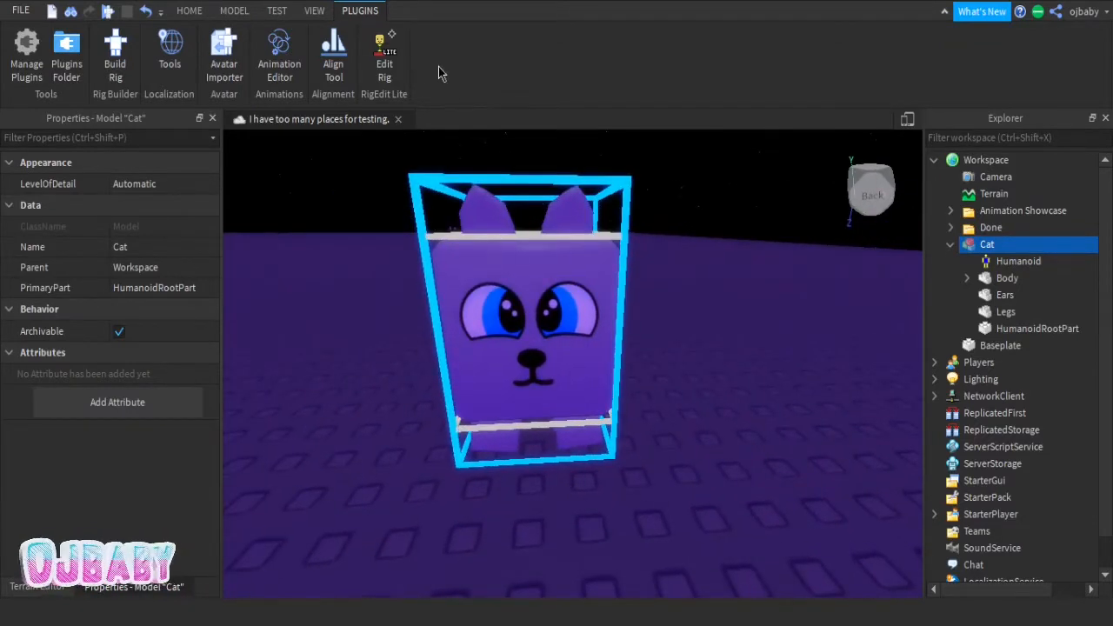
pyautogui.click(383, 63)
pyautogui.scroll(3, 680, 329)
pyautogui.scroll(-5, 679, 329)
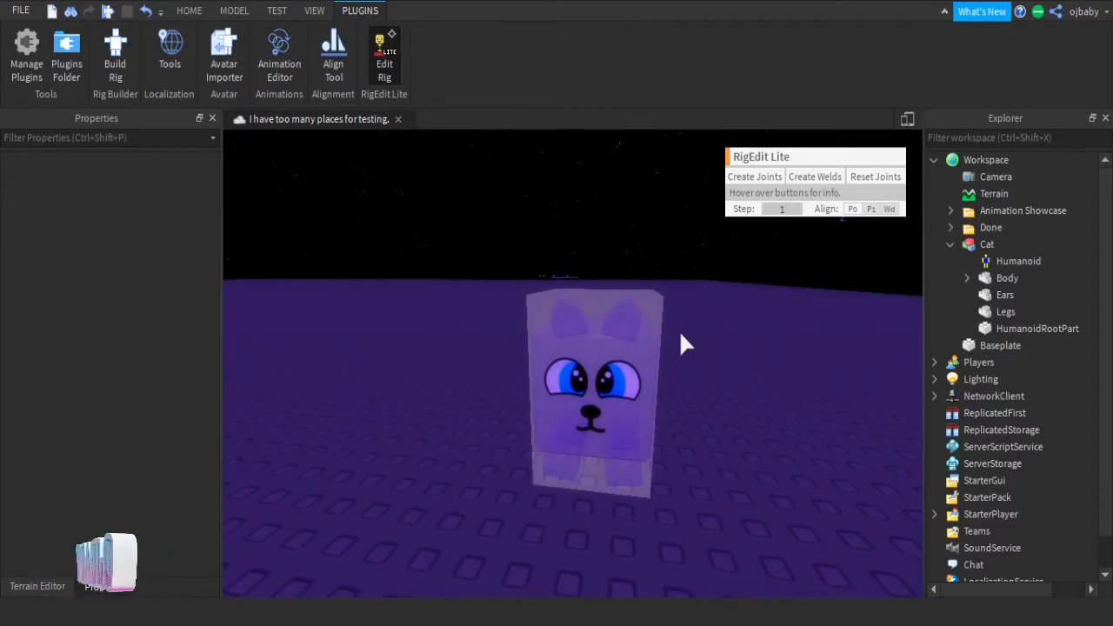
# Step: Create a joint from the Cat's HumanoidRootPart to its Body with RigEdit Lite
pyautogui.scroll(5, 689, 352)
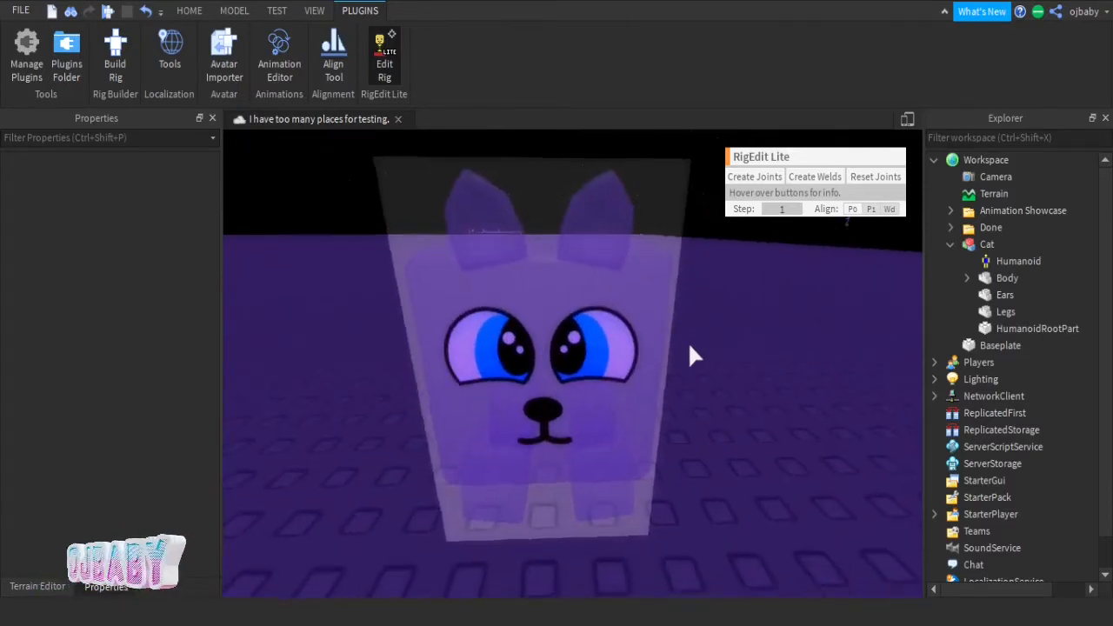
pyautogui.press('s')
pyautogui.press('w')
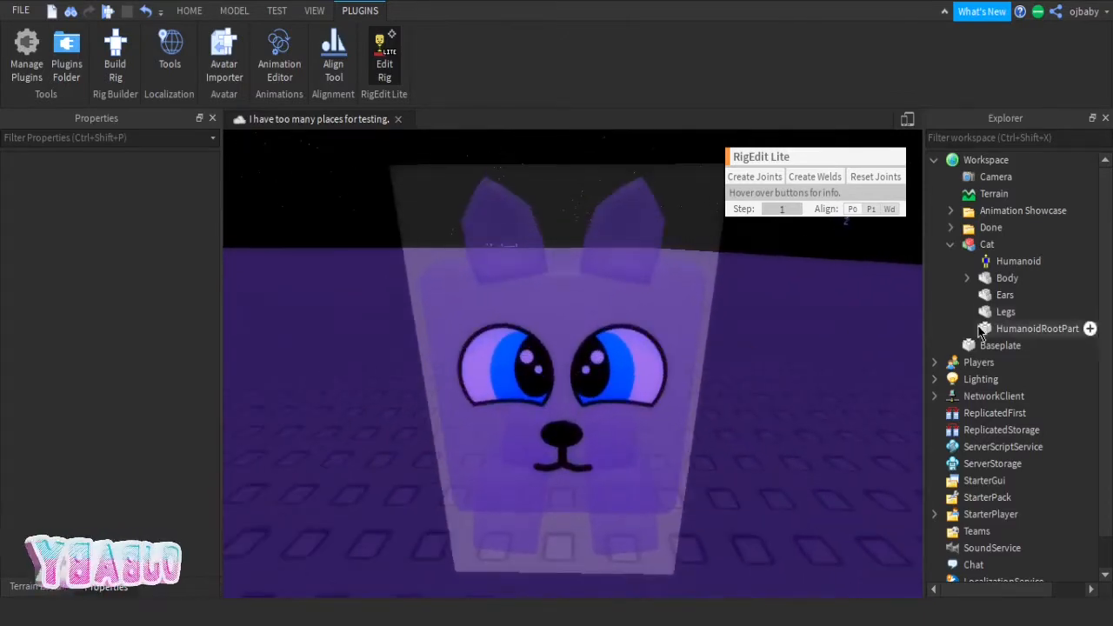
pyautogui.press('d')
pyautogui.press('a')
pyautogui.click(1037, 328)
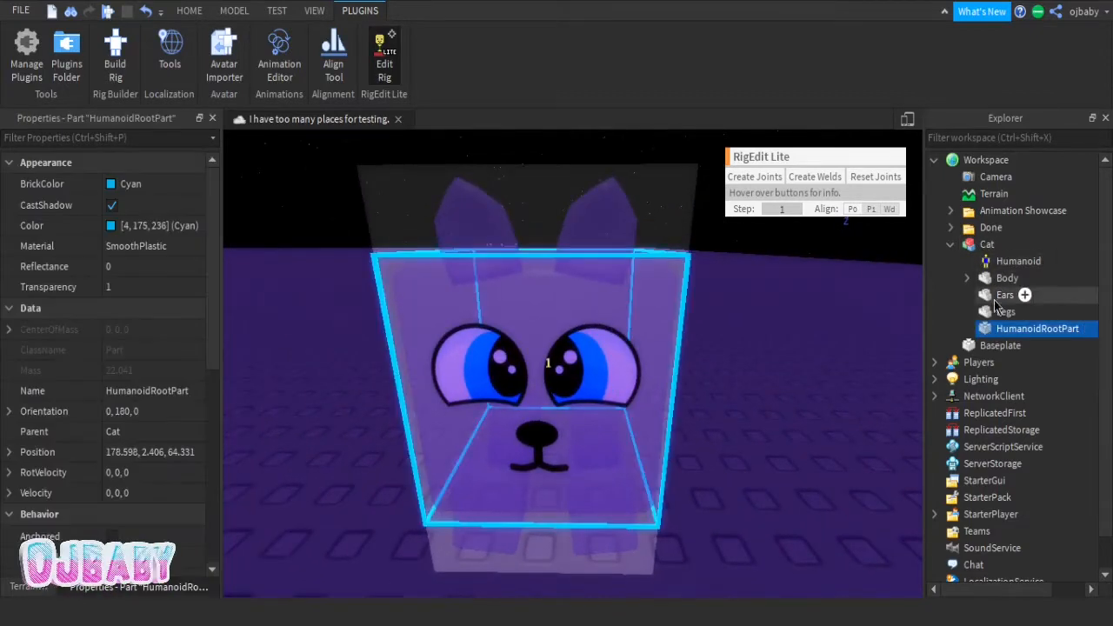
pyautogui.keyDown('ctrl'); pyautogui.click(1019, 261); pyautogui.keyUp('ctrl')
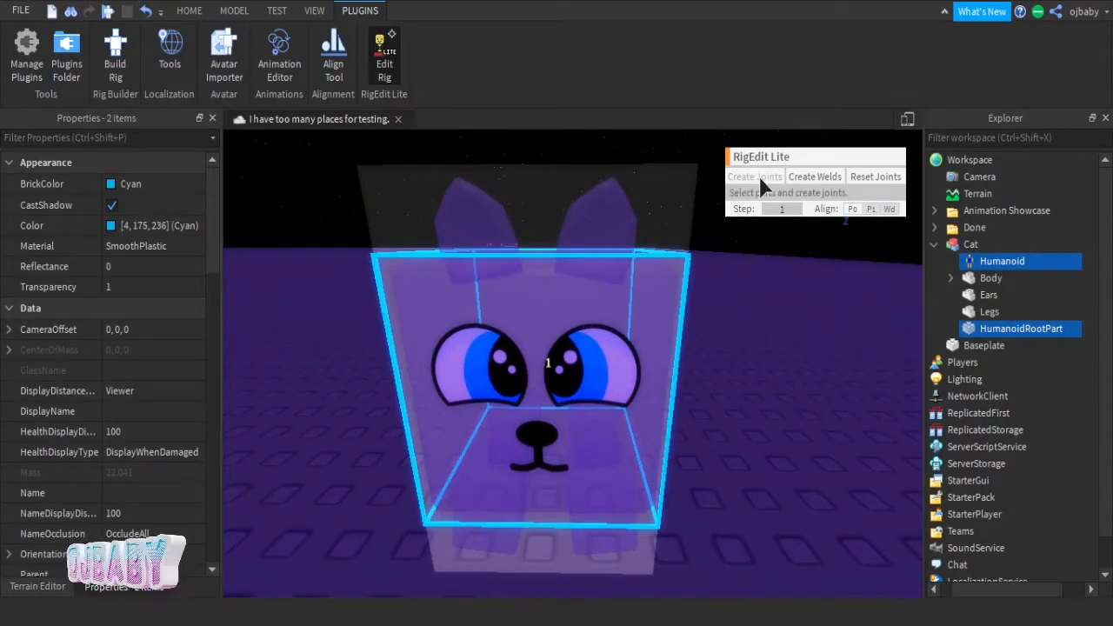
pyautogui.keyDown('ctrl'); pyautogui.click(1003, 335); pyautogui.keyUp('ctrl')
pyautogui.click(1003, 335)
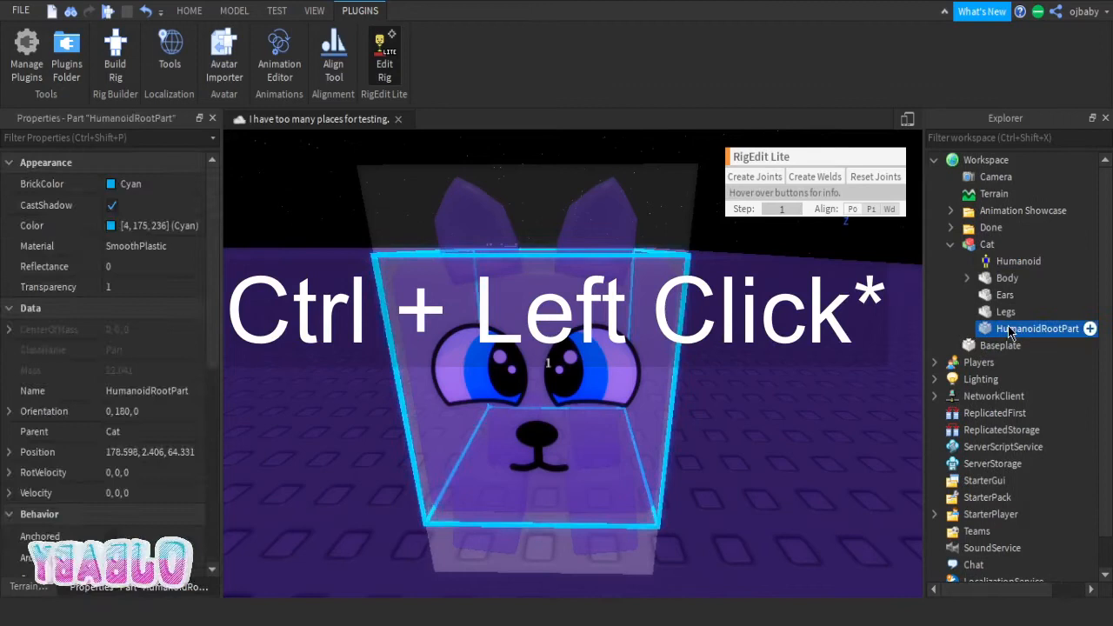
pyautogui.keyDown('ctrl'); pyautogui.click(990, 278); pyautogui.keyUp('ctrl')
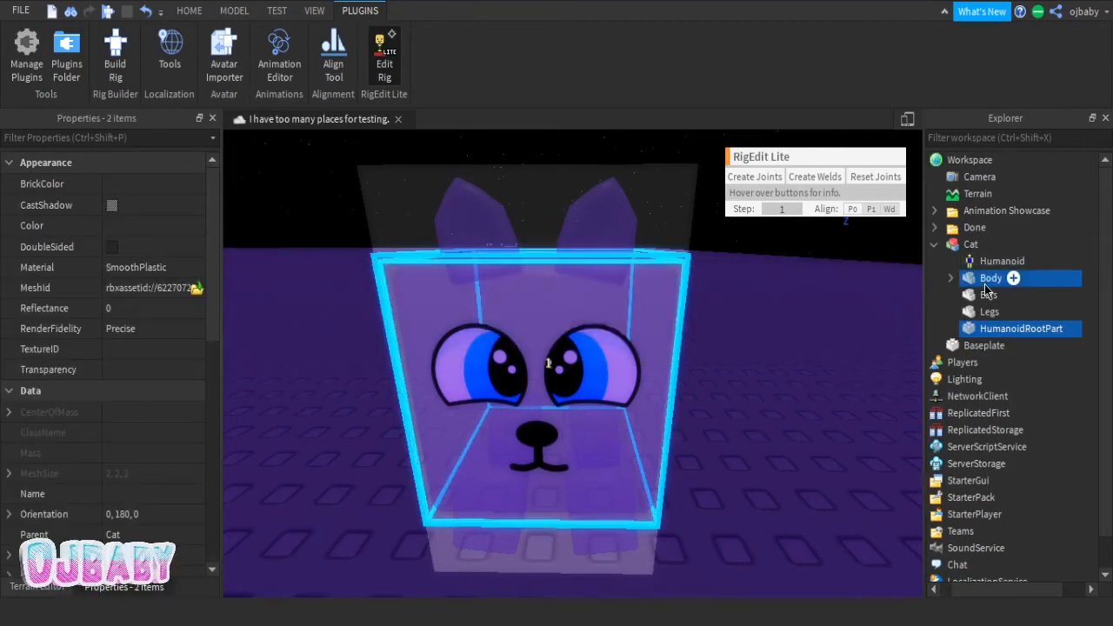
pyautogui.click(755, 178)
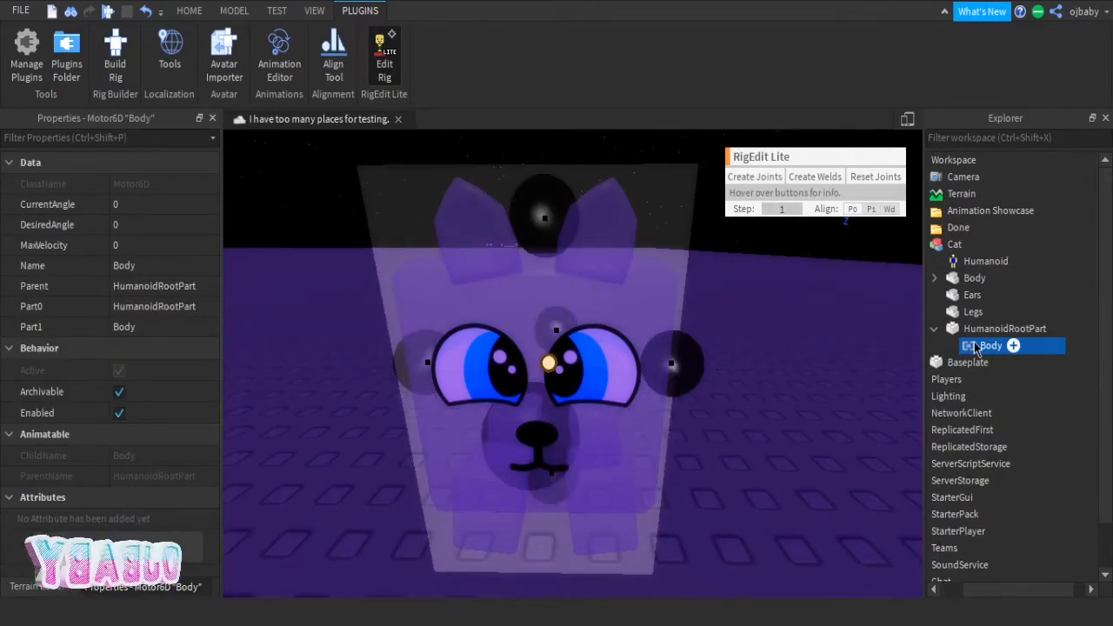
# Step: Weld the Cat's Ears and Legs to its Body
pyautogui.click(974, 278)
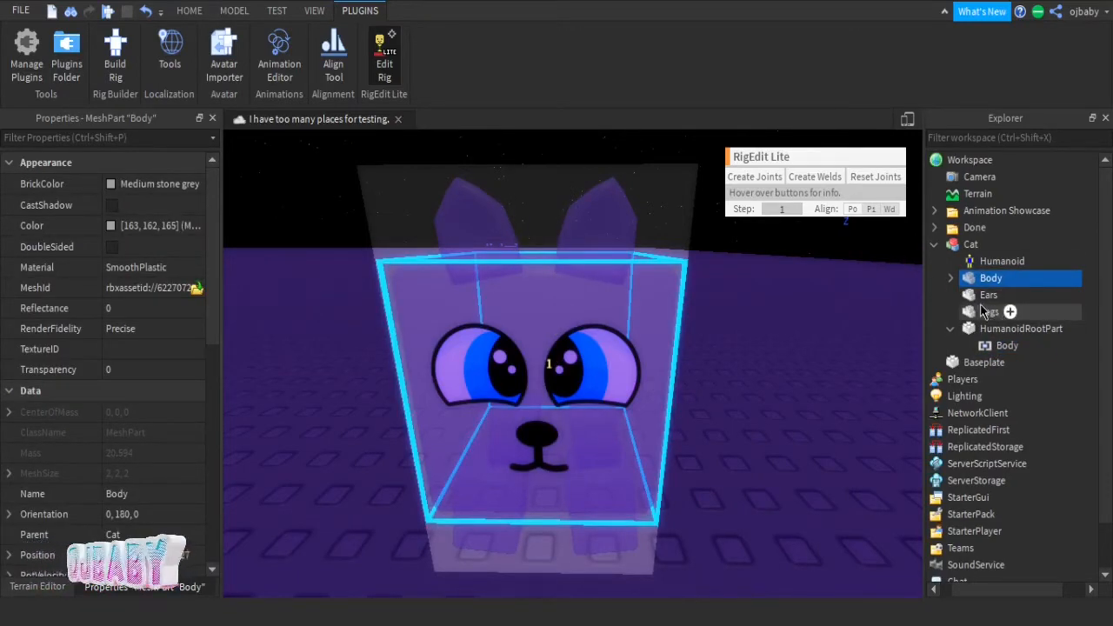
pyautogui.keyDown('ctrl'); pyautogui.click(982, 298); pyautogui.keyUp('ctrl')
pyautogui.click(814, 175)
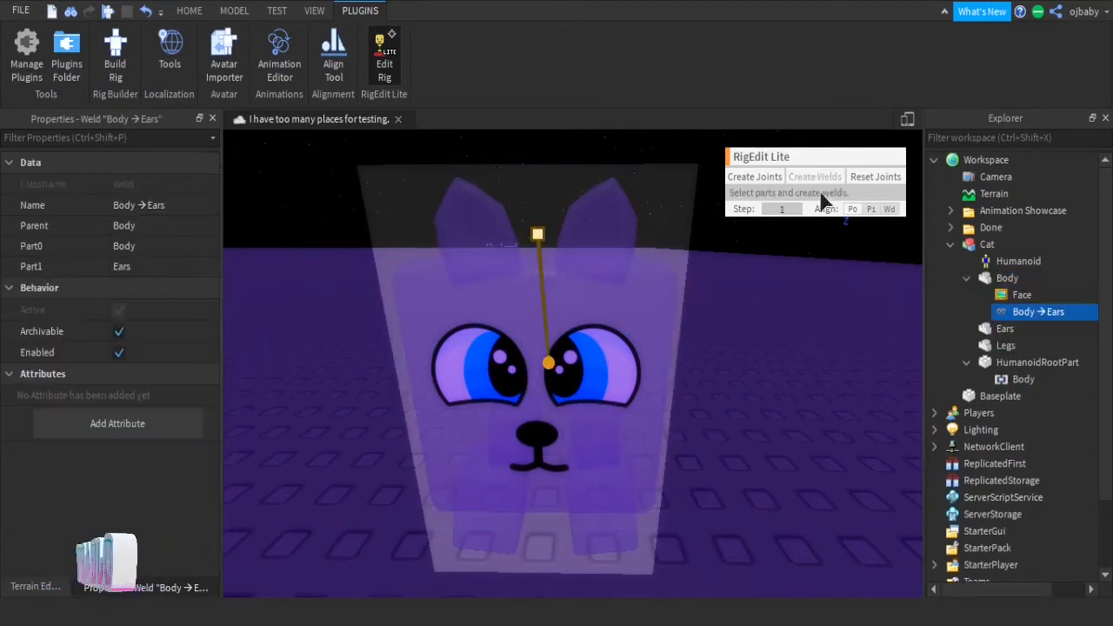
pyautogui.click(999, 273)
pyautogui.keyDown('ctrl'); pyautogui.click(1007, 346); pyautogui.keyUp('ctrl')
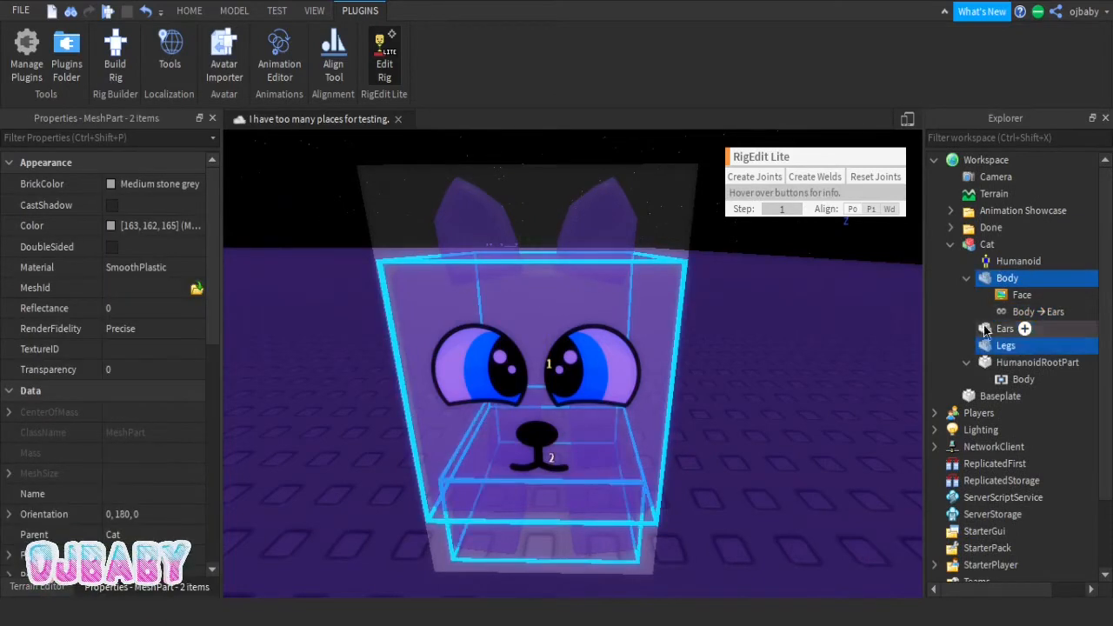
pyautogui.click(815, 177)
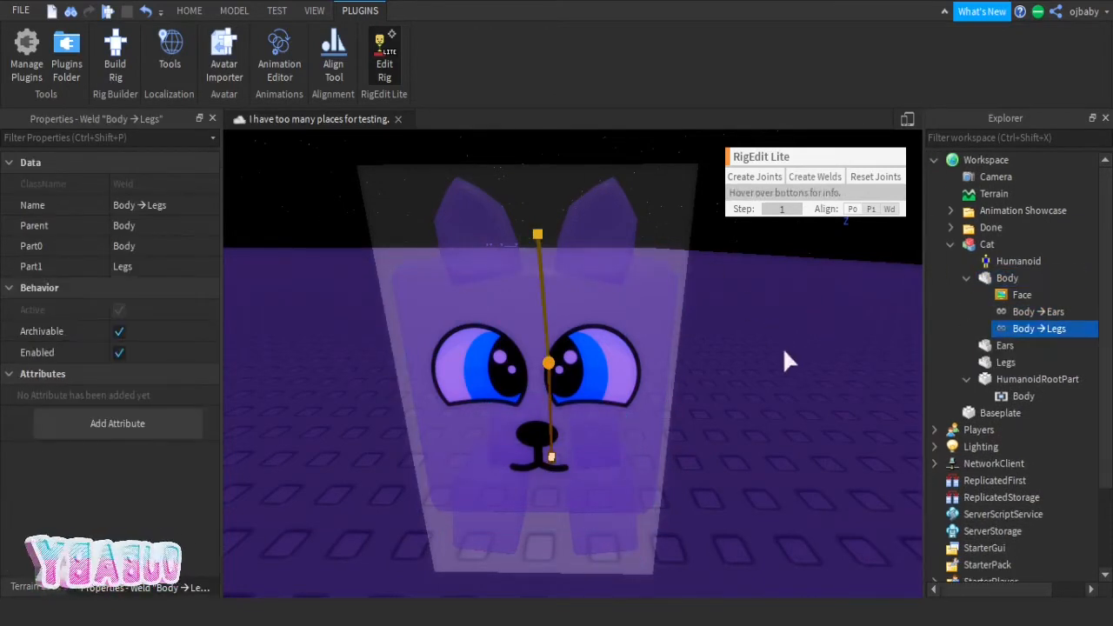
# Step: Exit RigEdit Lite and look over the jointed cat in the normal view
pyautogui.scroll(-5, 830, 401)
pyautogui.scroll(5, 869, 383)
pyautogui.click(1007, 278)
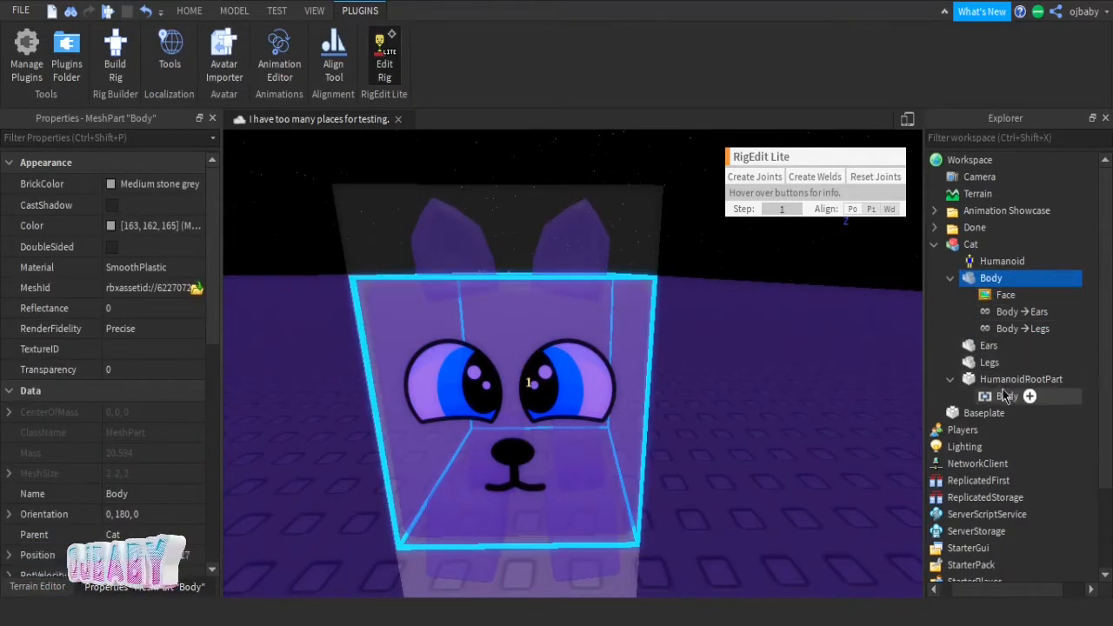
pyautogui.click(387, 61)
pyautogui.click(606, 377)
pyautogui.scroll(-3, 654, 280)
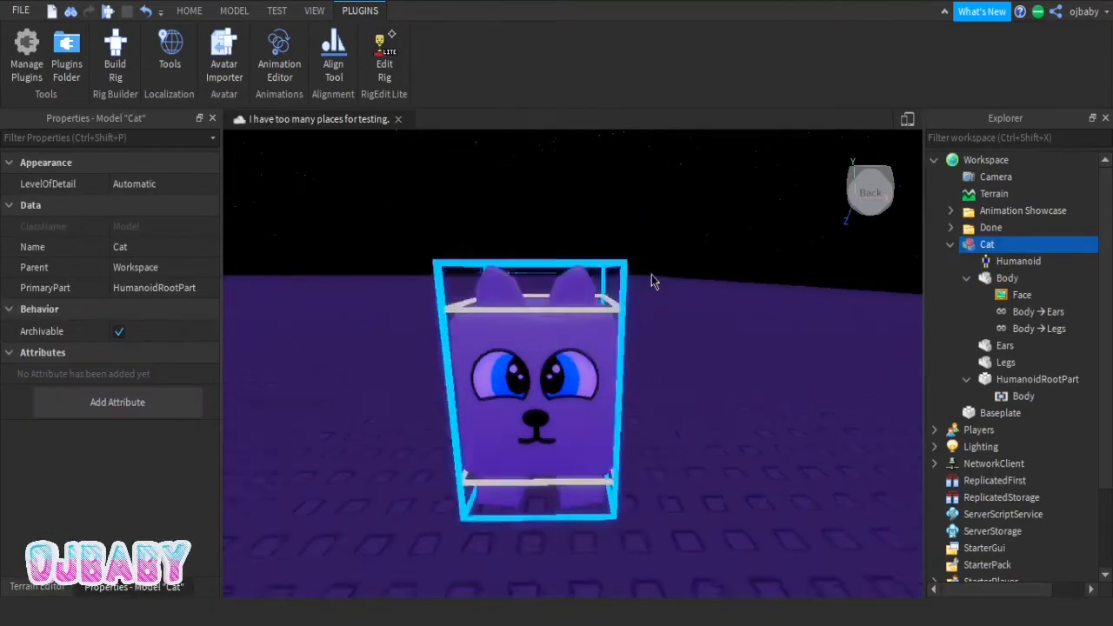
pyautogui.click(661, 325)
pyautogui.scroll(3, 661, 325)
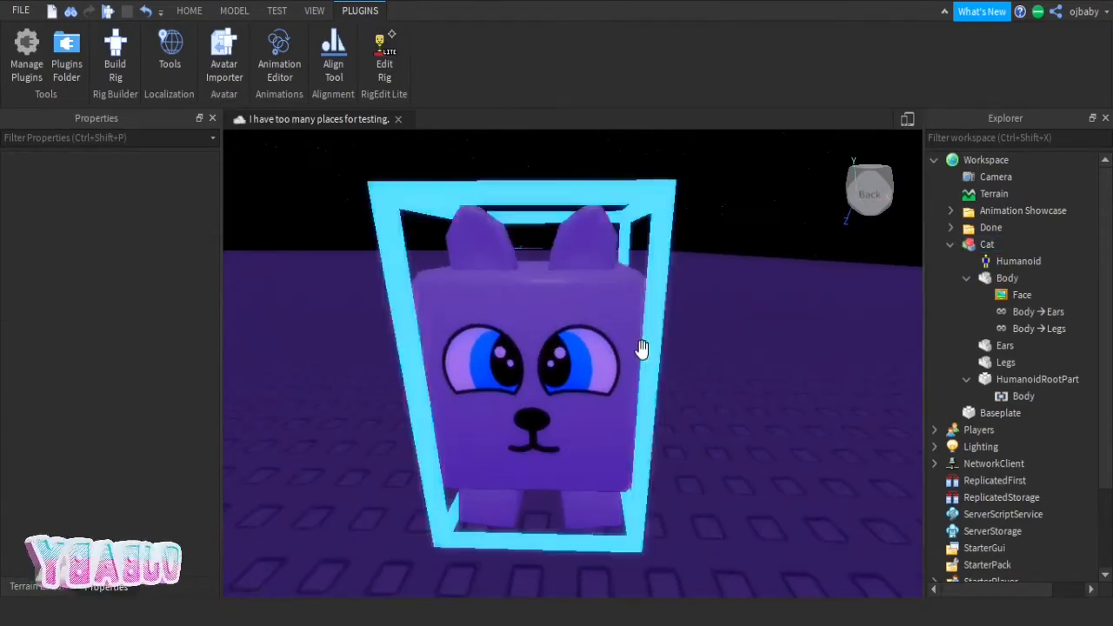
pyautogui.click(641, 349)
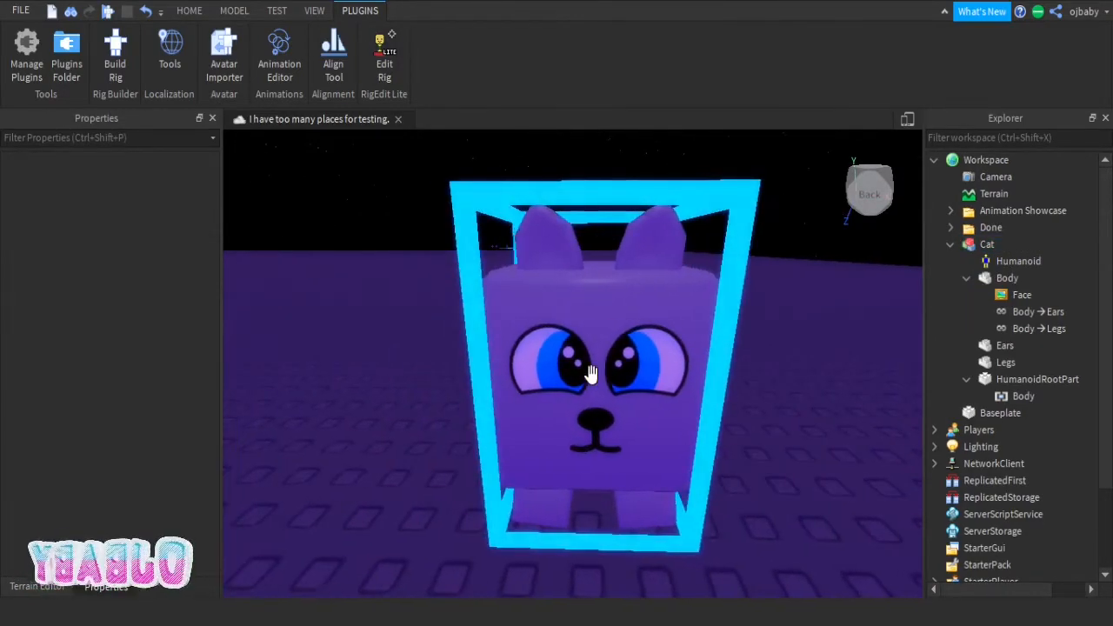
# Step: Open the Animation Editor on the Cat rig and create an animation named Untitled Animation Clip
pyautogui.click(279, 53)
pyautogui.scroll(-2, 561, 251)
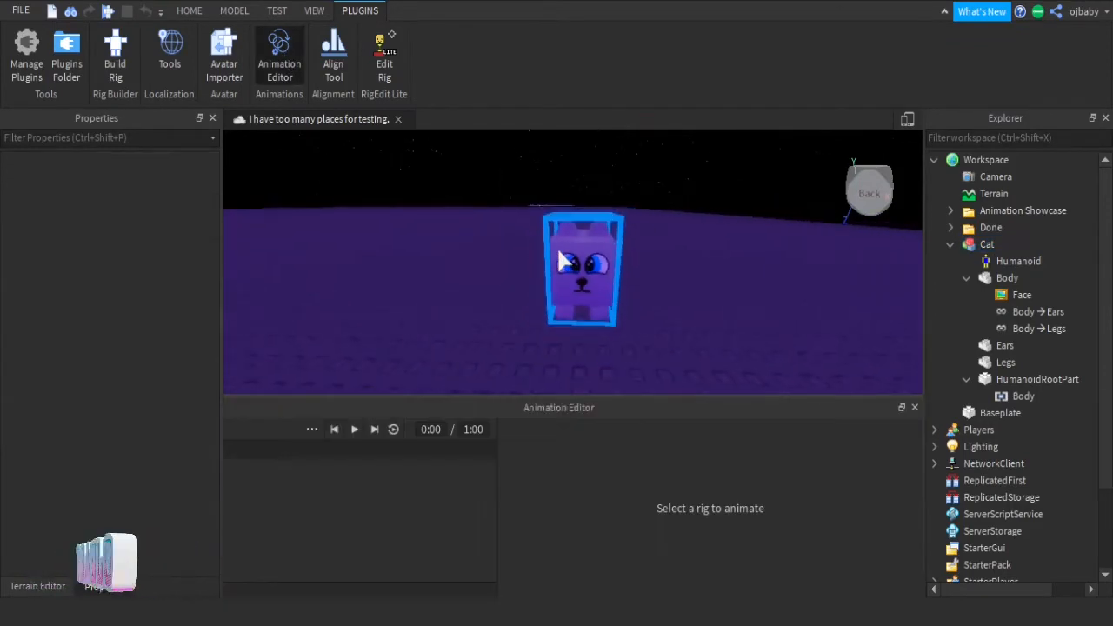
pyautogui.scroll(1, 557, 246)
pyautogui.click(556, 246)
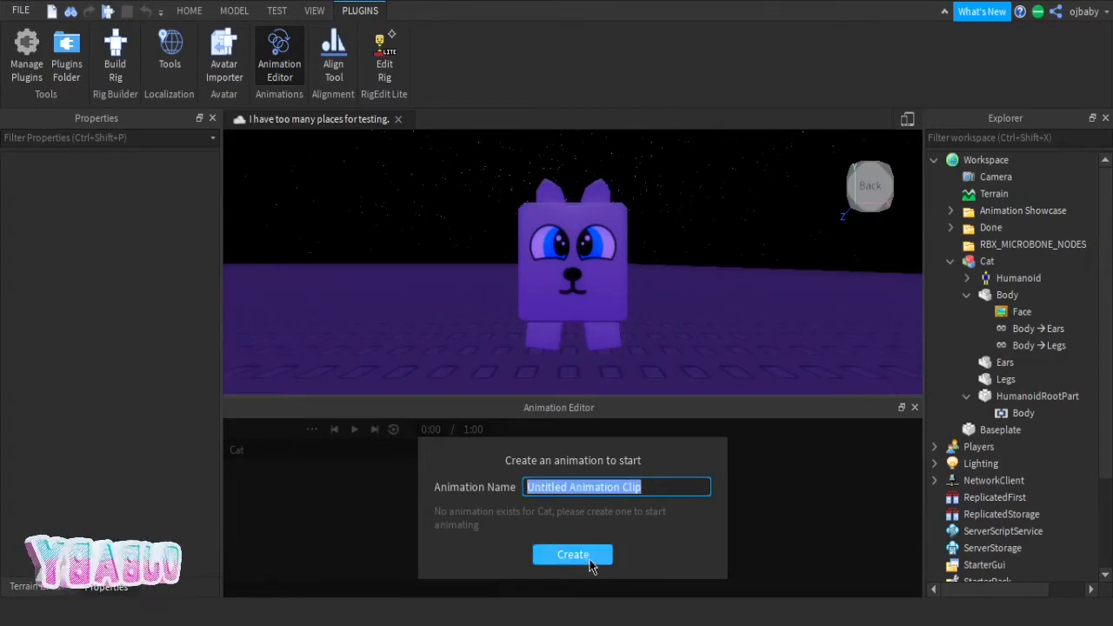
pyautogui.click(590, 560)
# Step: Test the rig by moving the cat's body up and sideways, undo each move, and close the Animation Editor
pyautogui.click(569, 257)
pyautogui.scroll(-2, 570, 261)
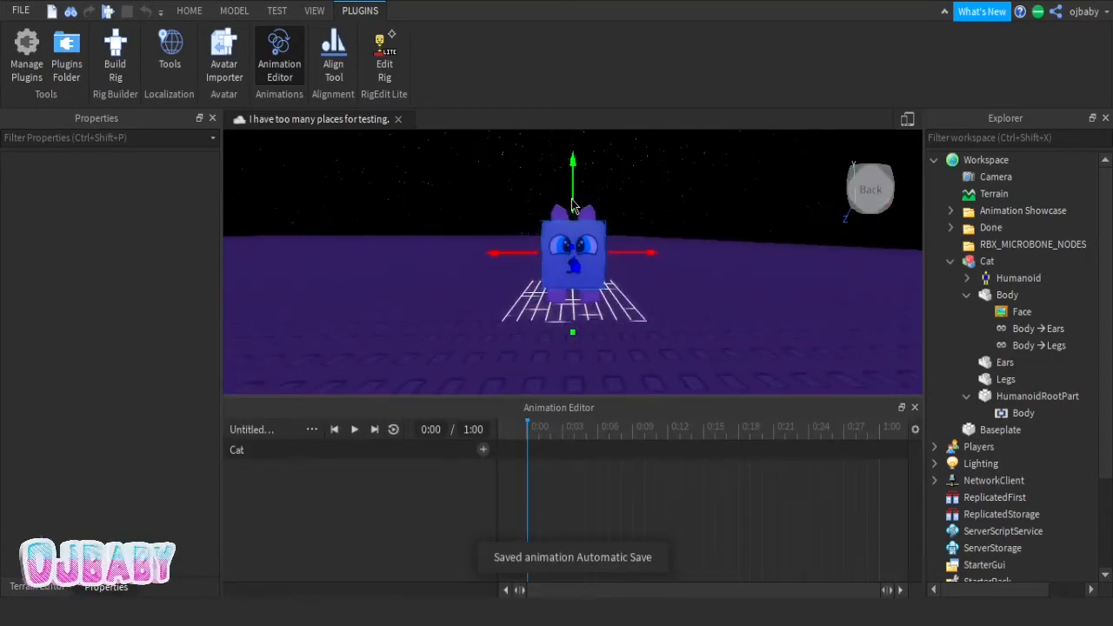
pyautogui.moveTo(573, 200); pyautogui.dragTo(580, 94)
pyautogui.scroll(-2, 594, 225)
pyautogui.moveTo(593, 225); pyautogui.dragTo(594, 226, button='right')
pyautogui.hotkey('ctrl', 'z')
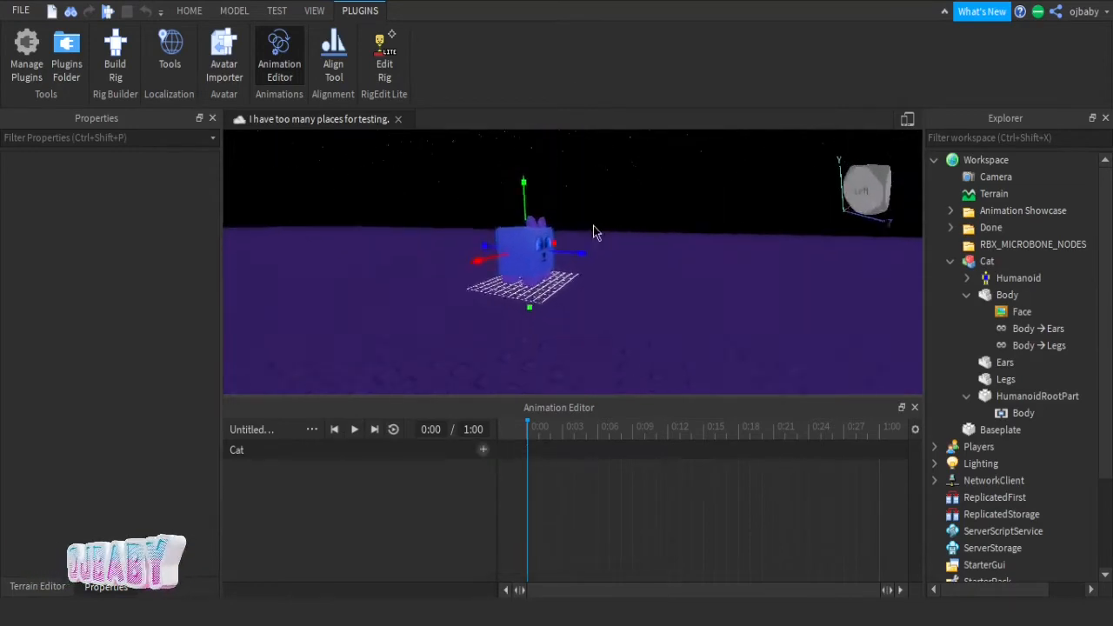
pyautogui.scroll(3, 593, 225)
pyautogui.moveTo(679, 220); pyautogui.dragTo(505, 217)
pyautogui.hotkey('ctrl', 'z')
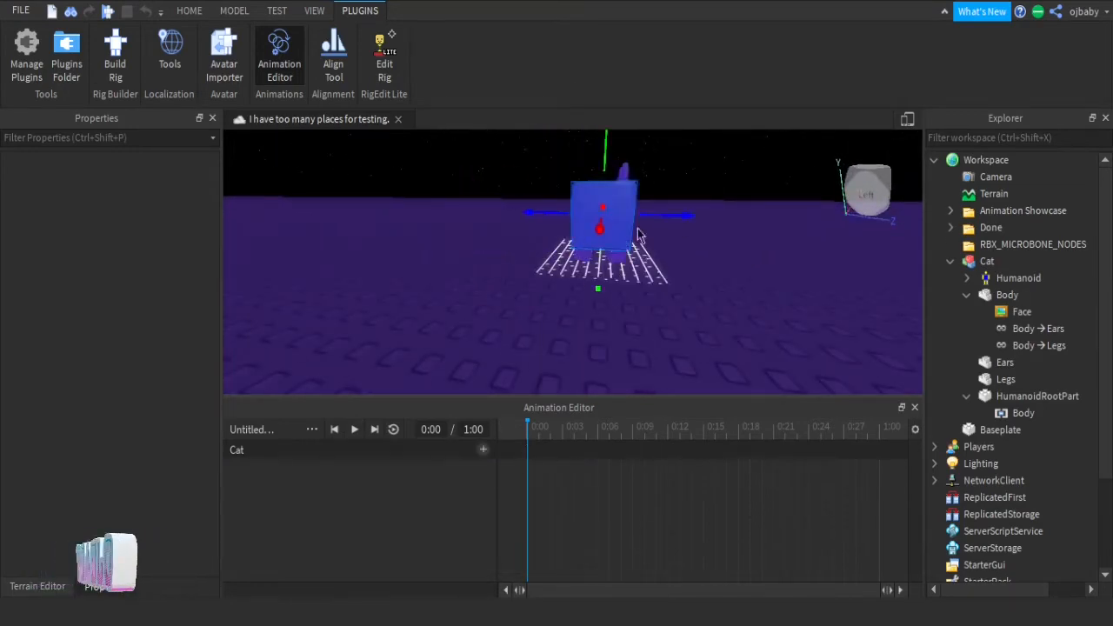
pyautogui.moveTo(689, 221); pyautogui.dragTo(780, 222)
pyautogui.hotkey('ctrl', 'z')
pyautogui.click(294, 50)
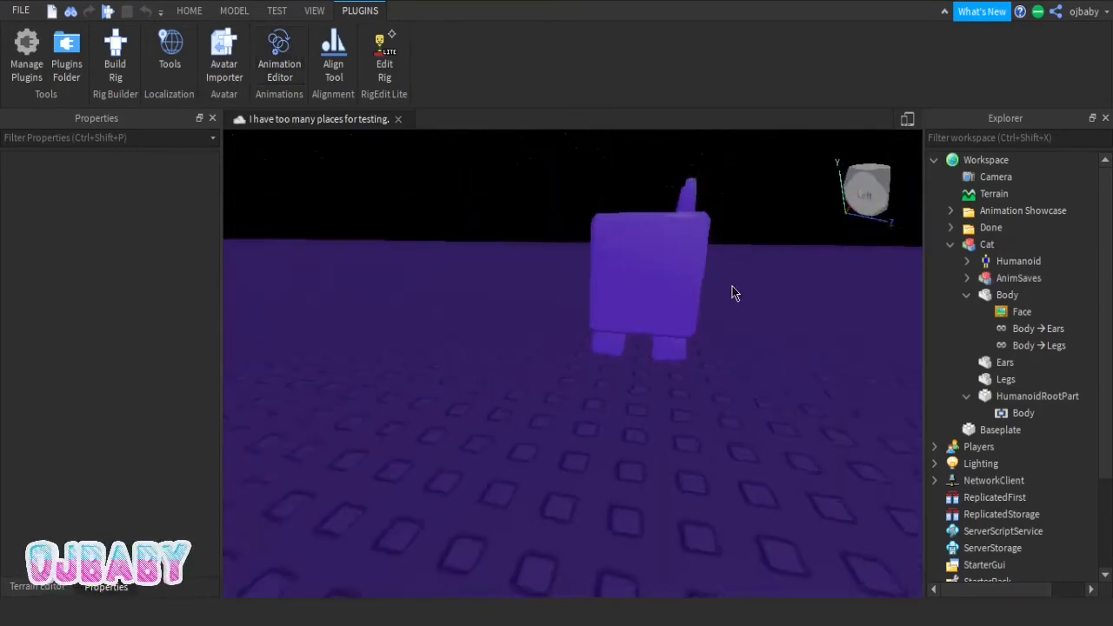
# Step: Examine the cat's facing direction and its HumanoidRootPart
pyautogui.moveTo(732, 286); pyautogui.dragTo(749, 317, button='right')
pyautogui.scroll(3, 732, 289)
pyautogui.click(743, 318)
pyautogui.press('s')
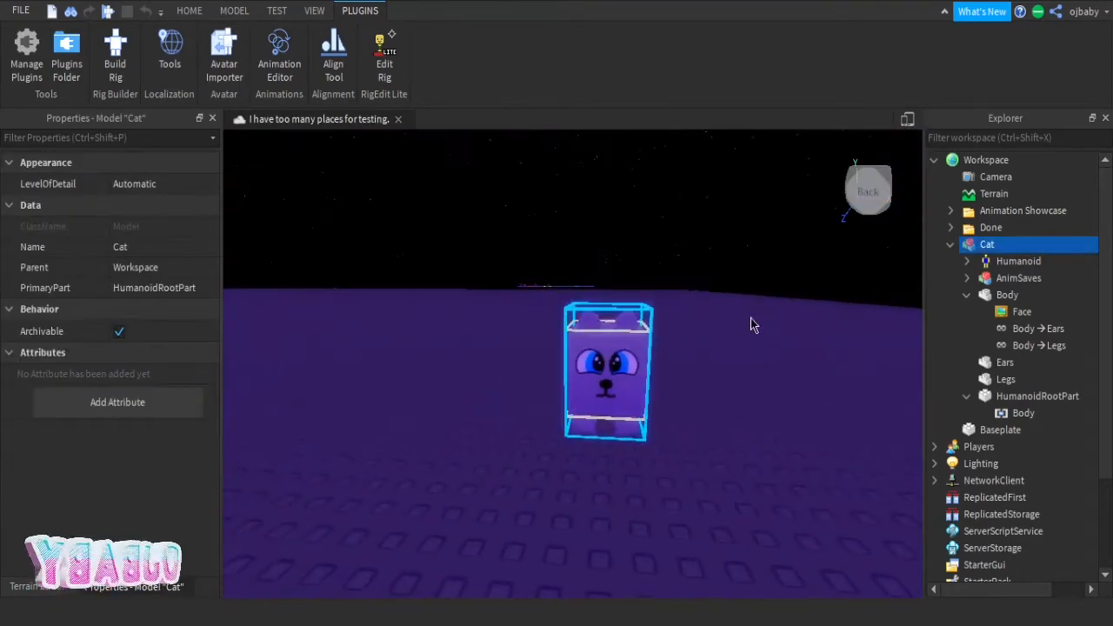
pyautogui.press('a')
pyautogui.press('d')
pyautogui.press('s')
pyautogui.press('w')
pyautogui.click(1011, 397)
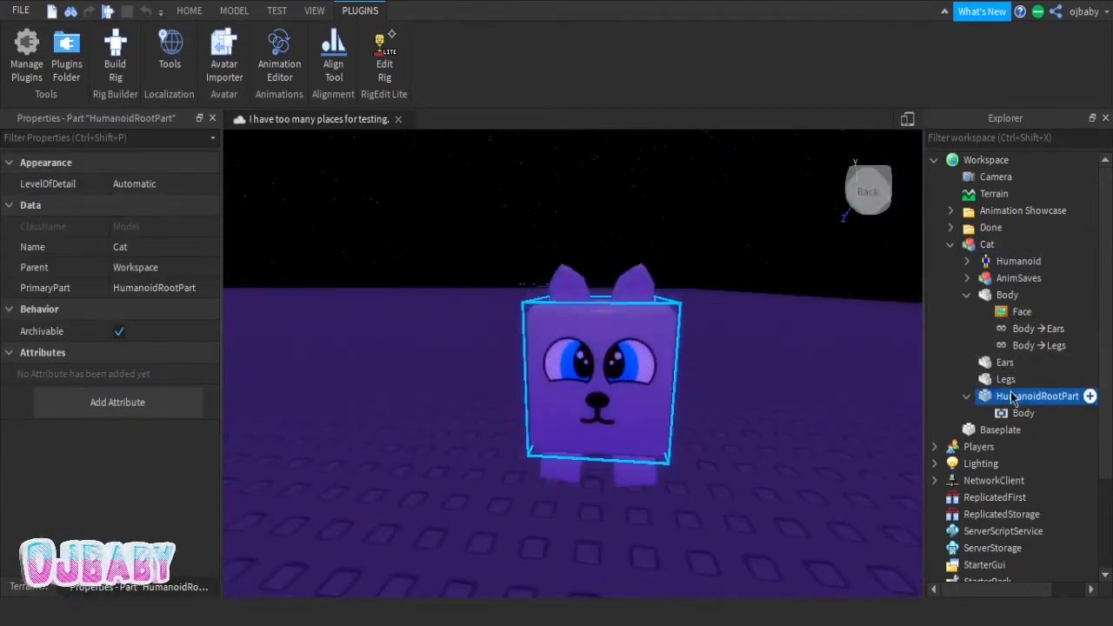
pyautogui.press('d')
pyautogui.scroll(3, 782, 420)
pyautogui.click(783, 420)
pyautogui.scroll(-3, 781, 421)
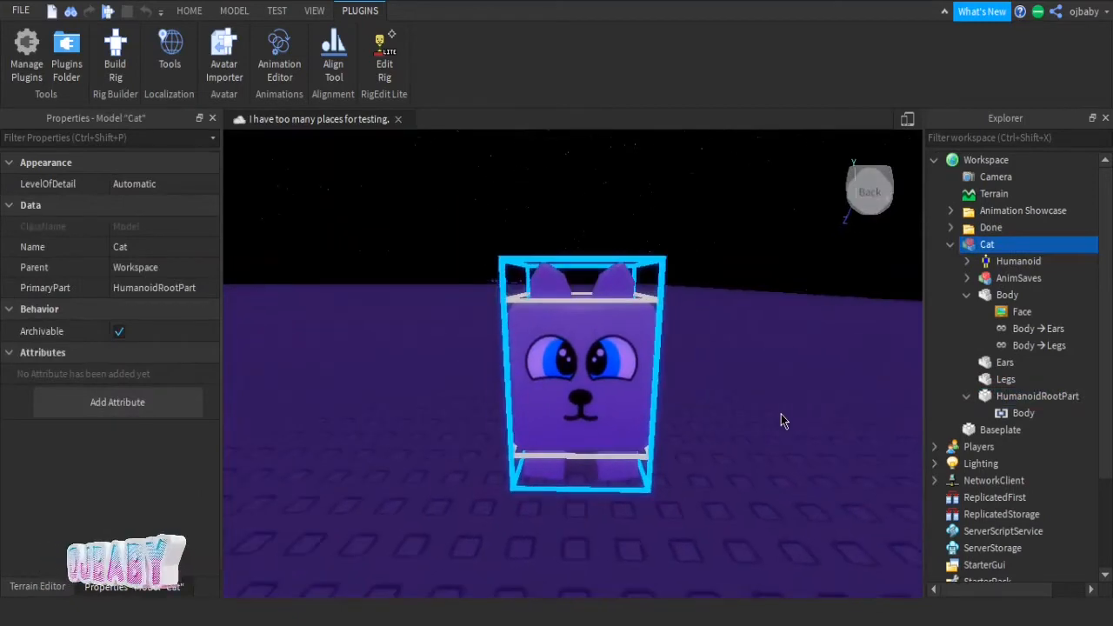
pyautogui.click(781, 421)
pyautogui.click(992, 400)
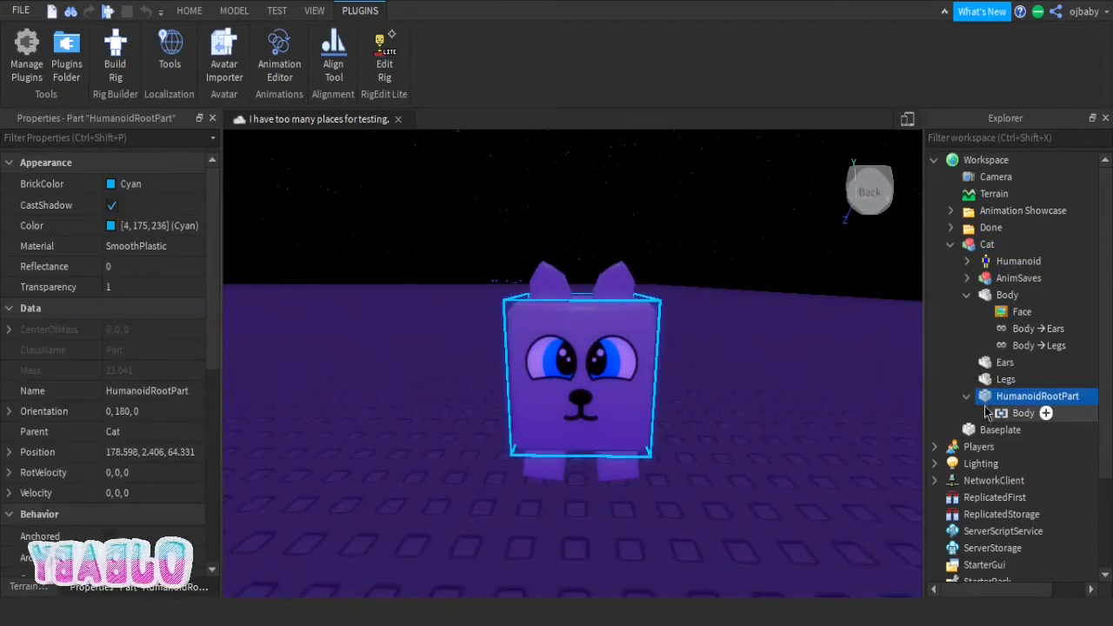
pyautogui.click(841, 363)
pyautogui.moveTo(841, 361); pyautogui.dragTo(837, 356, button='right')
pyautogui.press('w')
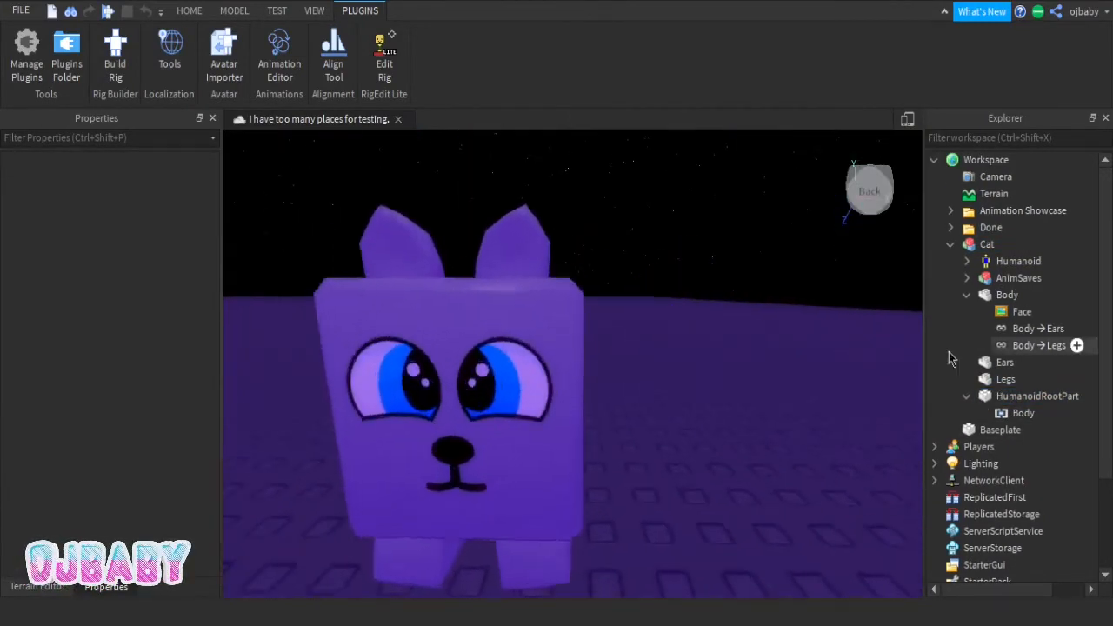
pyautogui.press('s')
# Step: Rotate the Cat's HumanoidRootPart 180 degrees to an orientation of 0, 180, 180
pyautogui.click(1002, 399)
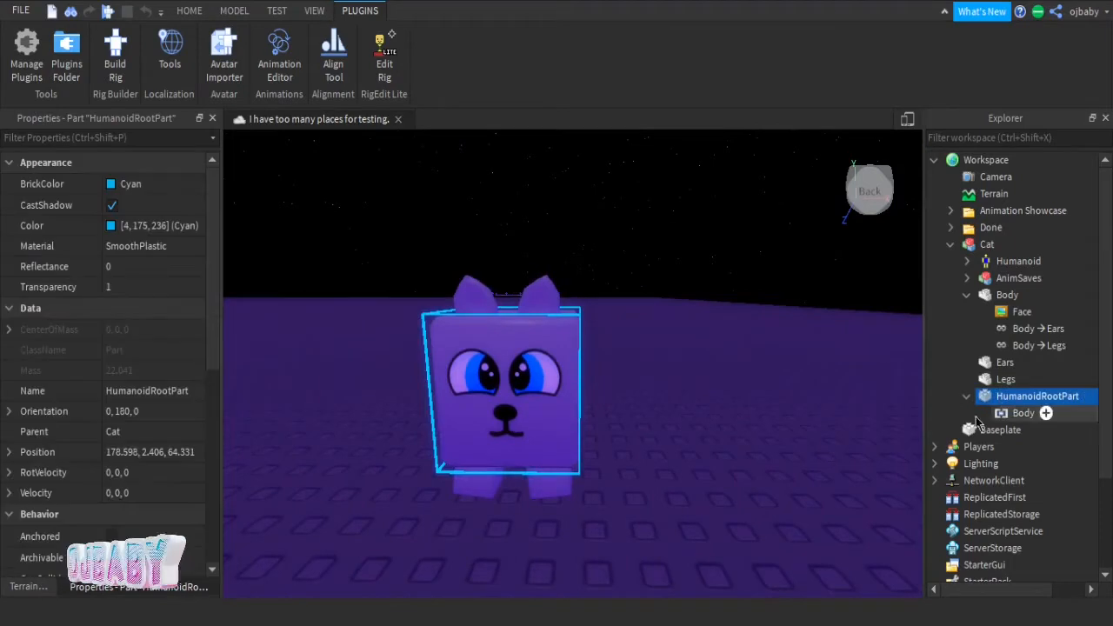
pyautogui.click(189, 10)
pyautogui.click(231, 48)
pyautogui.moveTo(552, 295); pyautogui.dragTo(506, 430)
# Step: Check the HumanoidRootPart's surface properties, look at the cat from above, and clear the selection
pyautogui.scroll(-1, 99, 391)
pyautogui.scroll(-5, 98, 392)
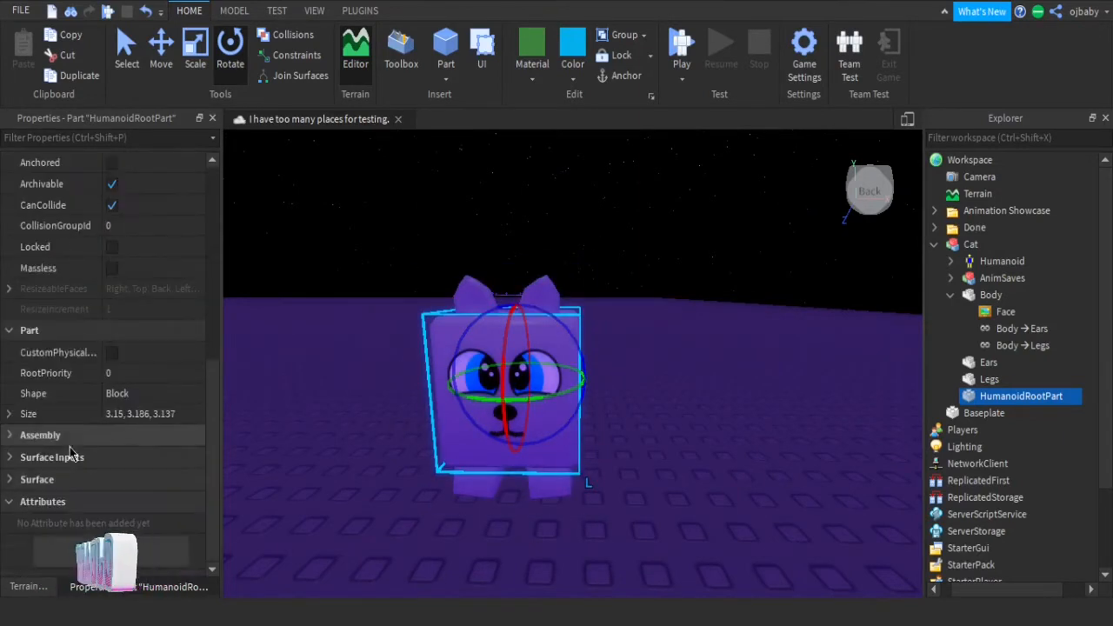
pyautogui.click(26, 479)
pyautogui.scroll(-2, 78, 478)
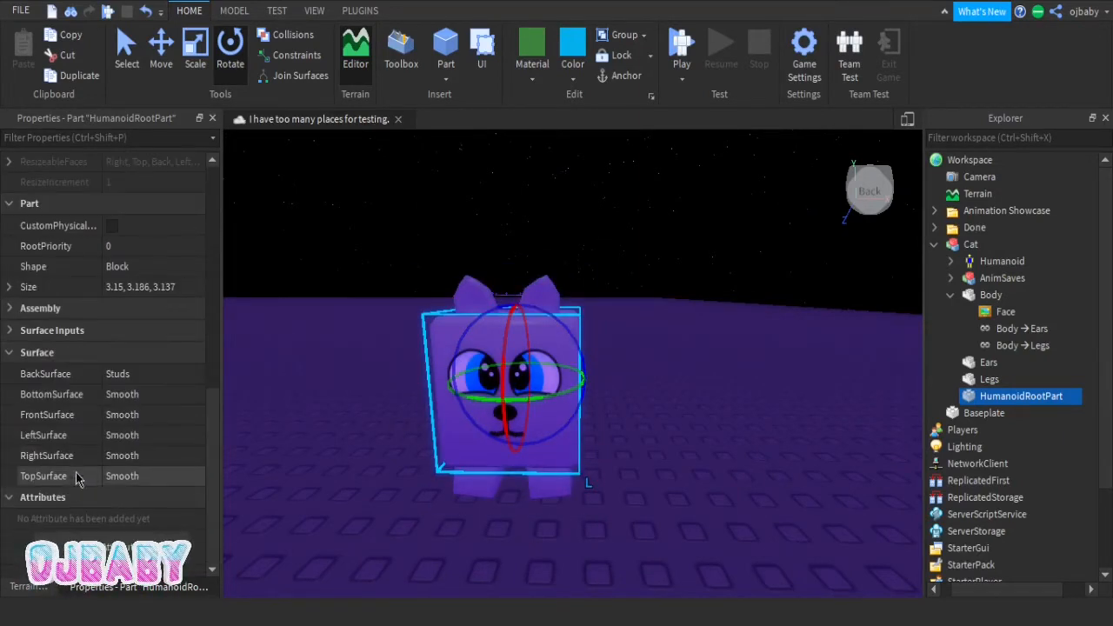
pyautogui.click(80, 479)
pyautogui.moveTo(496, 486); pyautogui.dragTo(497, 486, button='right')
pyautogui.scroll(2, 497, 486)
pyautogui.scroll(-3, 497, 486)
pyautogui.click(710, 540)
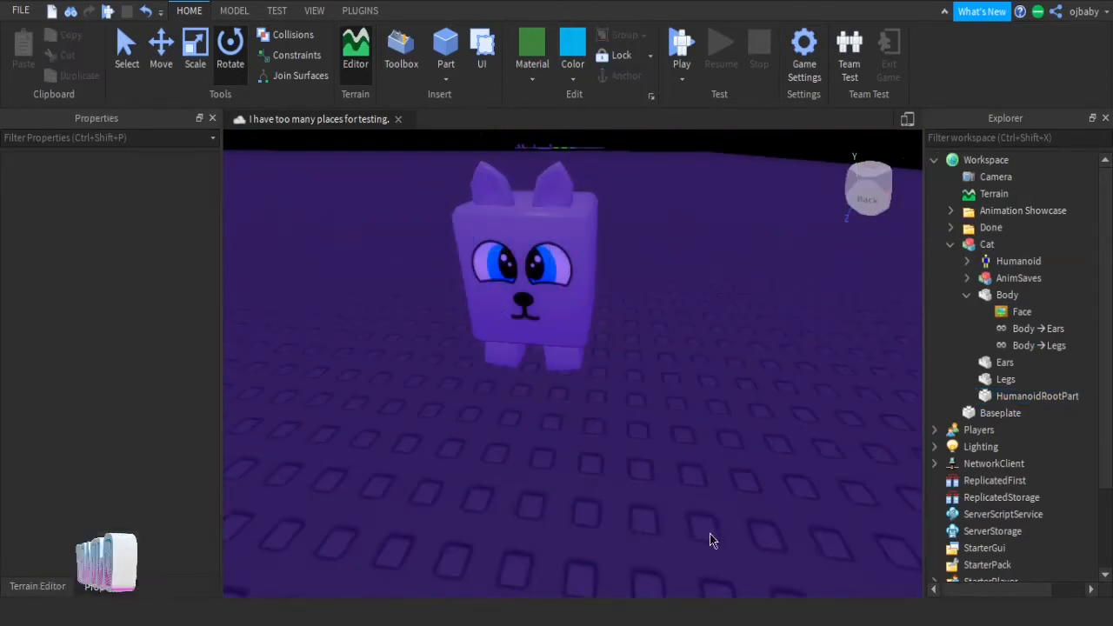
# Step: Restart RigEdit Lite and create a new joint from the rotated HumanoidRootPart to the Body
pyautogui.click(1000, 295)
pyautogui.click(361, 11)
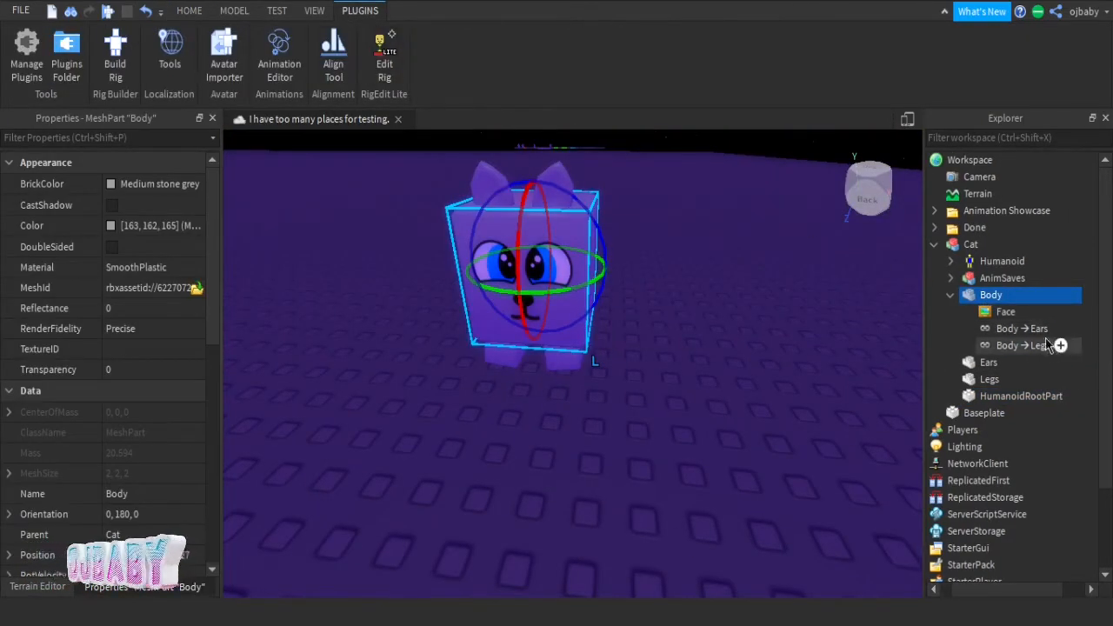
pyautogui.click(1021, 395)
pyautogui.click(385, 61)
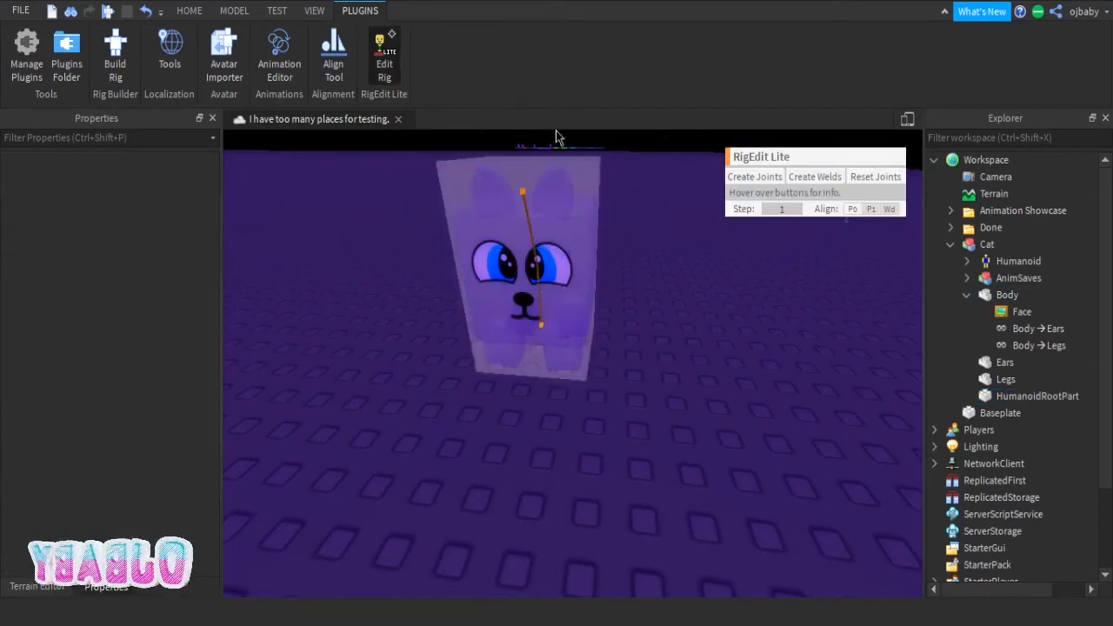
pyautogui.click(1011, 399)
pyautogui.keyDown('ctrl'); pyautogui.click(1002, 297); pyautogui.keyUp('ctrl')
pyautogui.click(749, 180)
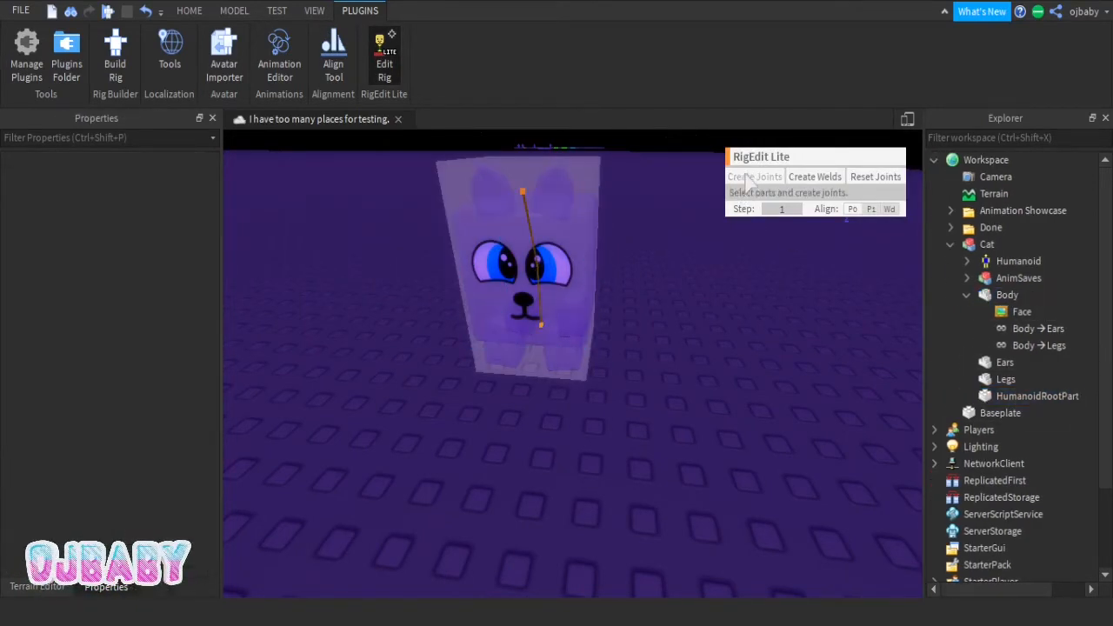
pyautogui.click(991, 412)
pyautogui.click(1009, 396)
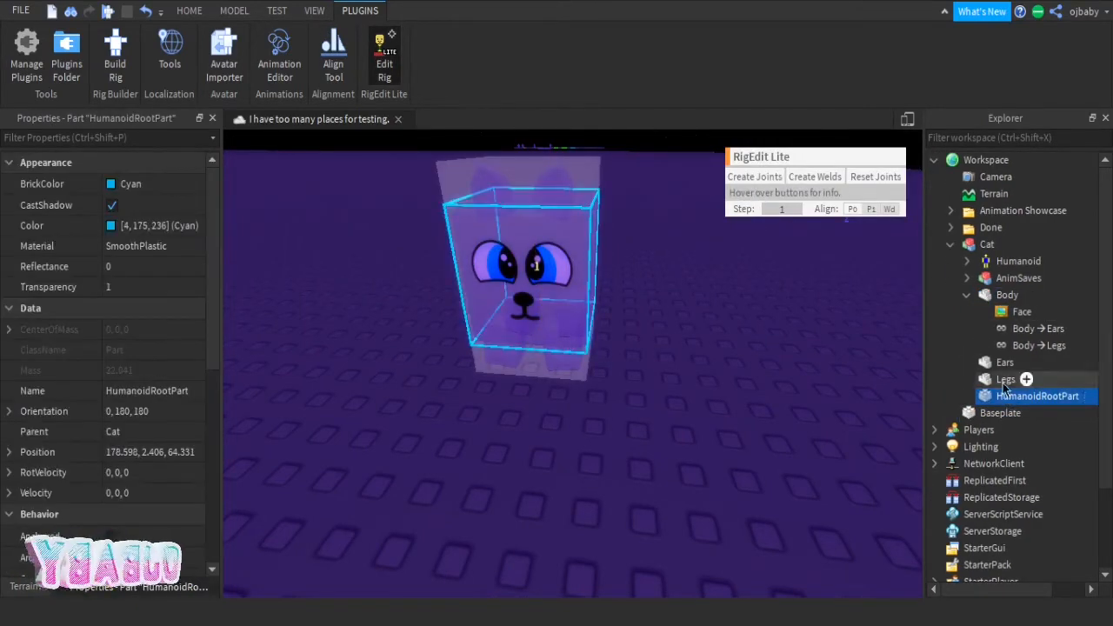
pyautogui.keyDown('ctrl'); pyautogui.click(1000, 295); pyautogui.keyUp('ctrl')
pyautogui.click(755, 177)
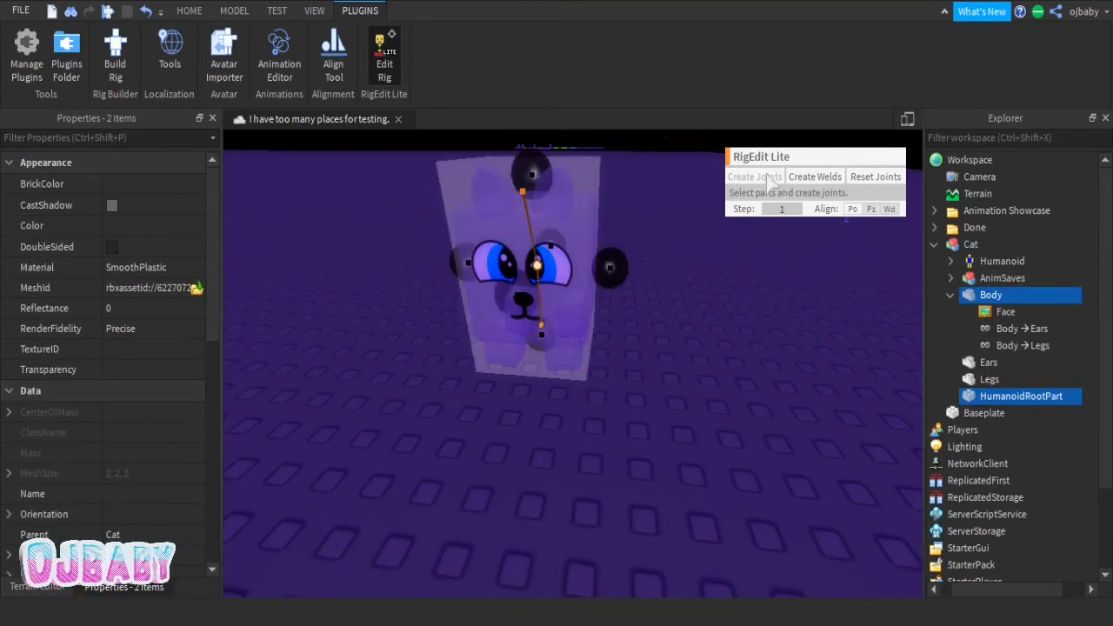
# Step: Leave rig editing, load the Cat in the Animation Editor, and test moving its Body up and down, undoing each move
pyautogui.click(380, 53)
pyautogui.click(530, 331)
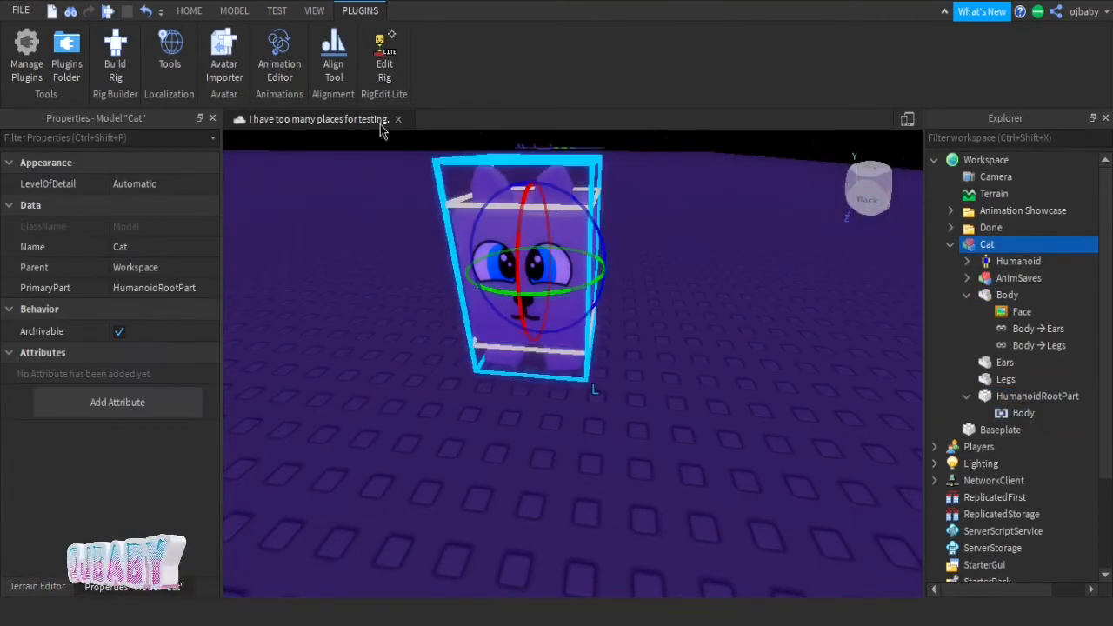
pyautogui.click(279, 54)
pyautogui.scroll(-3, 563, 292)
pyautogui.moveTo(563, 293); pyautogui.dragTo(650, 249, button='right')
pyautogui.moveTo(589, 244); pyautogui.dragTo(591, 183)
pyautogui.hotkey('ctrl', 'z')
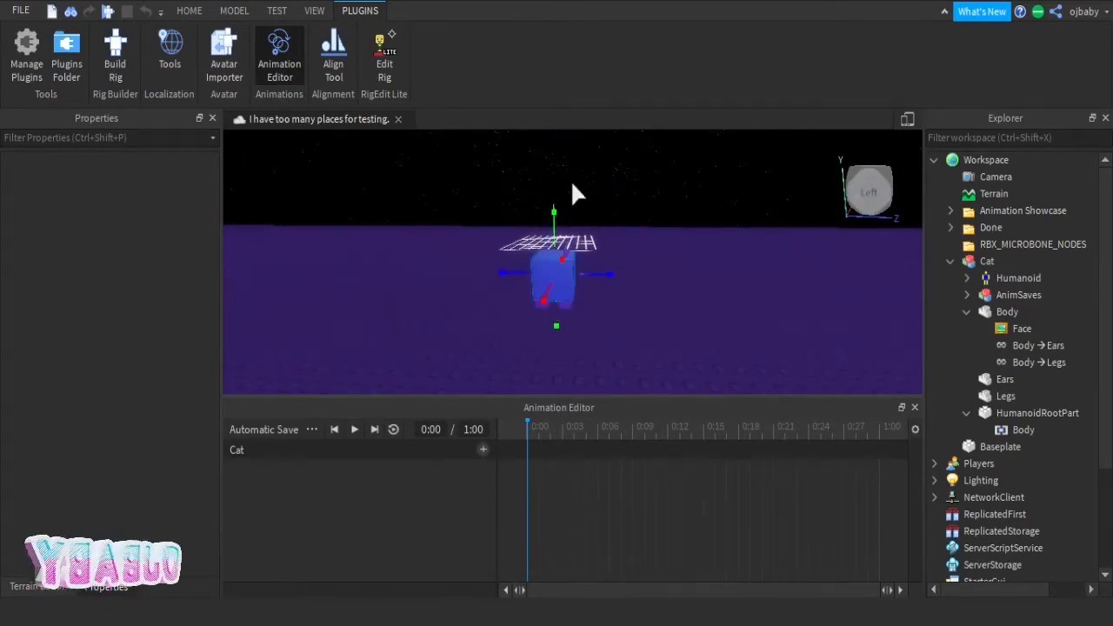
pyautogui.moveTo(556, 222); pyautogui.dragTo(556, 293)
pyautogui.hotkey('ctrl', 'z')
# Step: Test moving the Body along its Z axis, undo the moves, and close the Animation Editor
pyautogui.scroll(3, 604, 281)
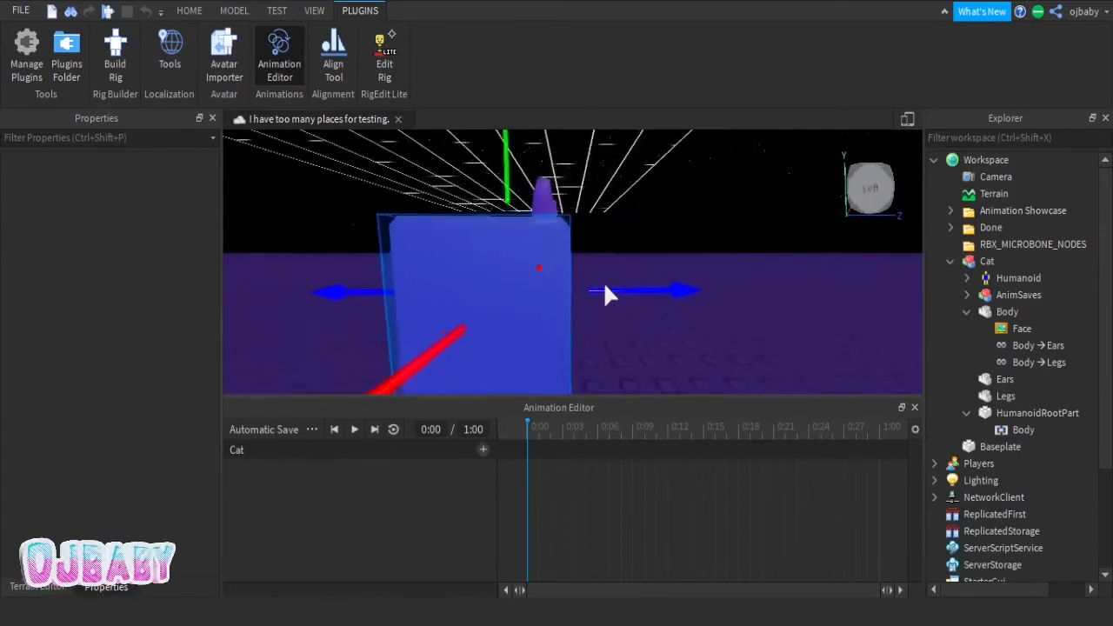
pyautogui.moveTo(604, 281); pyautogui.dragTo(631, 276, button='right')
pyautogui.scroll(-2, 630, 277)
pyautogui.moveTo(633, 281); pyautogui.dragTo(524, 278)
pyautogui.hotkey('ctrl', 'z')
pyautogui.click(459, 272)
pyautogui.hotkey('ctrl', 'z')
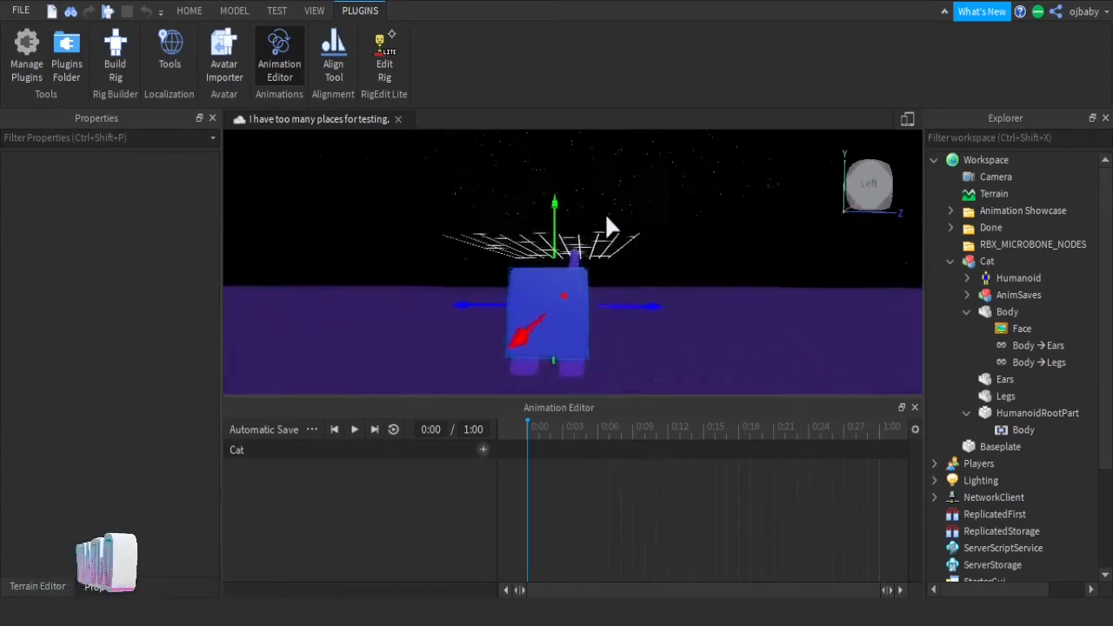
pyautogui.scroll(3, 644, 239)
pyautogui.moveTo(635, 211); pyautogui.dragTo(666, 273, button='right')
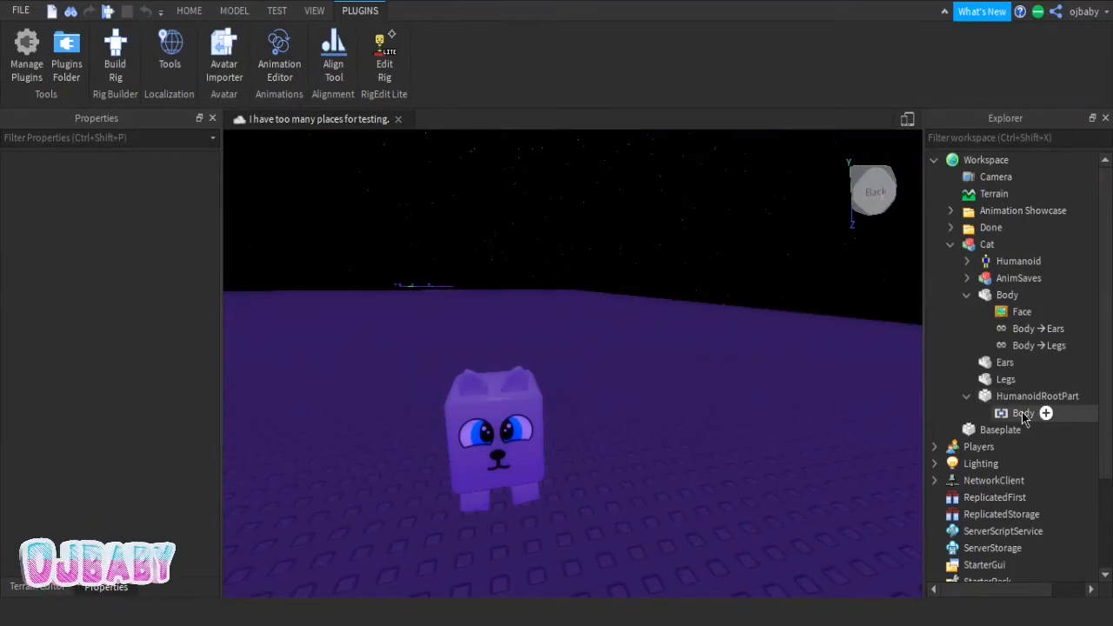
# Step: Check which side of the cat the HumanoidRootPart's FrontSurface is on
pyautogui.click(1060, 397)
pyautogui.scroll(-8, 114, 392)
pyautogui.click(63, 476)
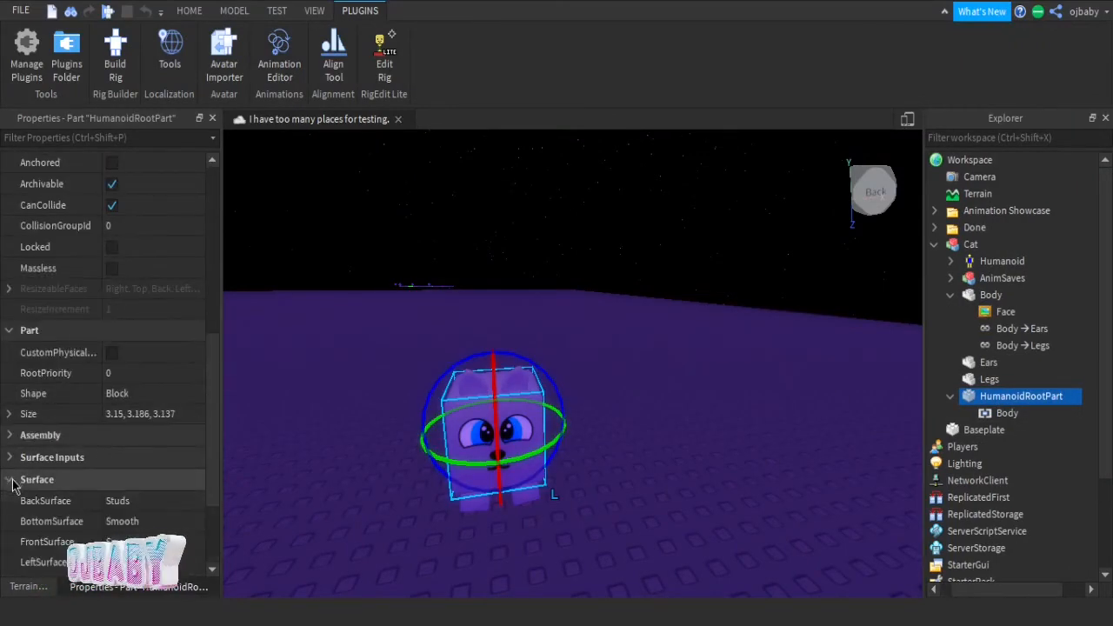
pyautogui.scroll(-3, 96, 434)
pyautogui.click(87, 416)
pyautogui.scroll(3, 476, 420)
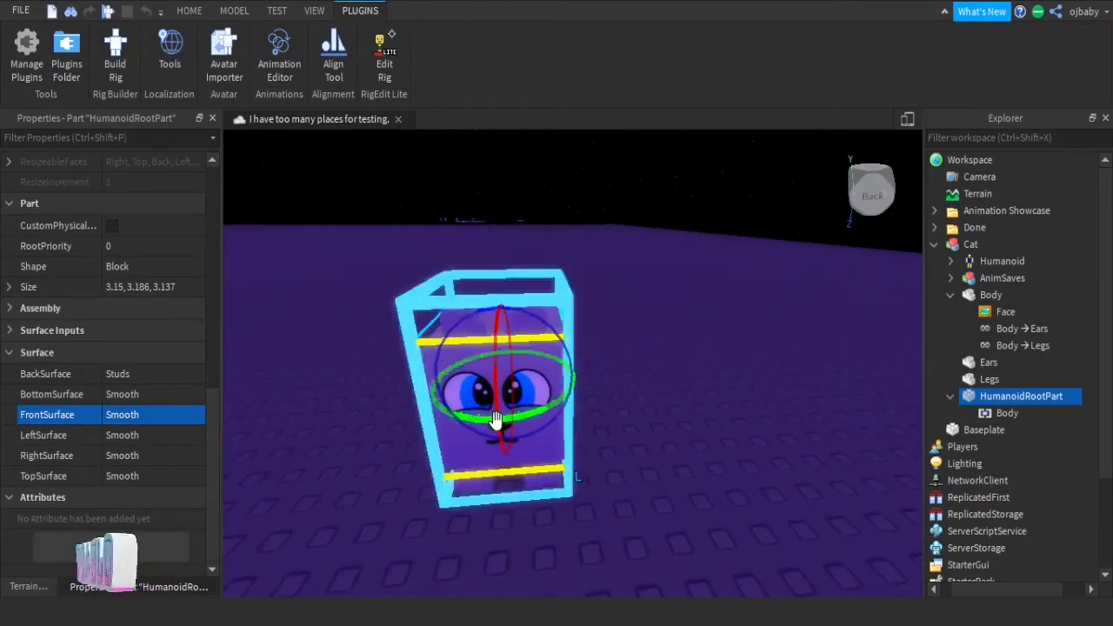
pyautogui.scroll(3, 494, 416)
pyautogui.scroll(-5, 494, 415)
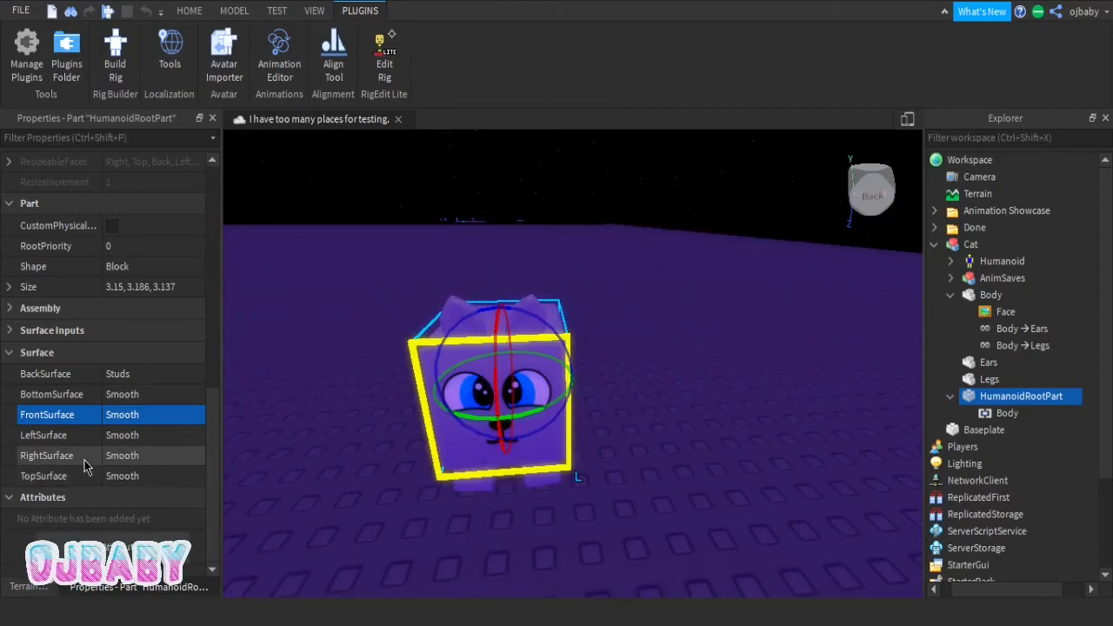
# Step: Locate the HumanoidRootPart's TopSurface and rotate the part to an orientation of 0, 180, 0 so that surface faces up
pyautogui.click(83, 480)
pyautogui.click(189, 10)
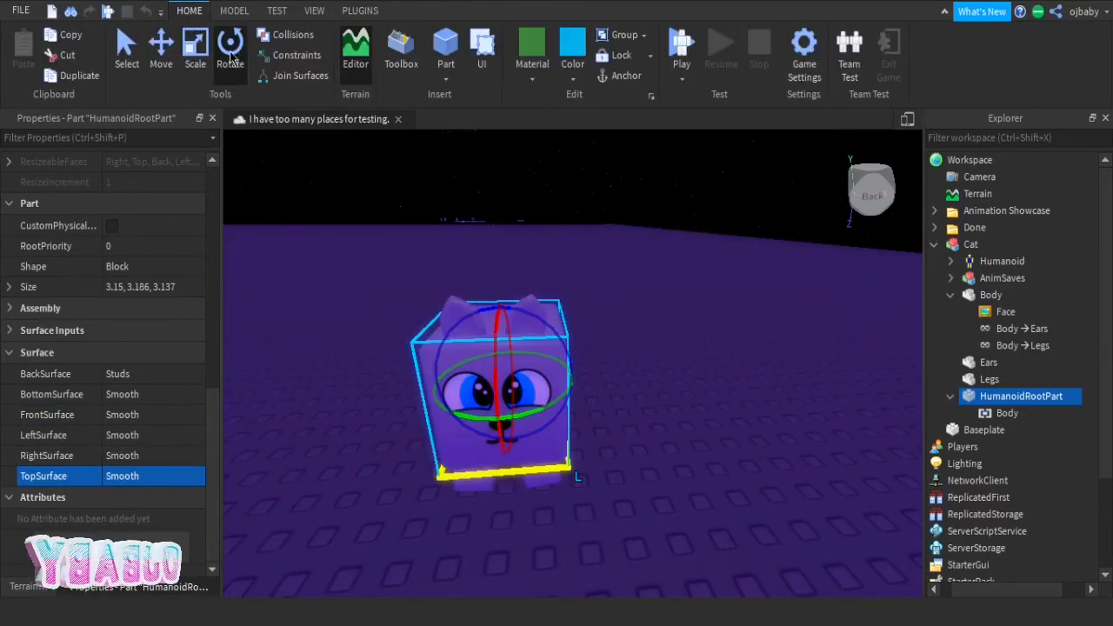
pyautogui.moveTo(533, 314); pyautogui.dragTo(480, 444)
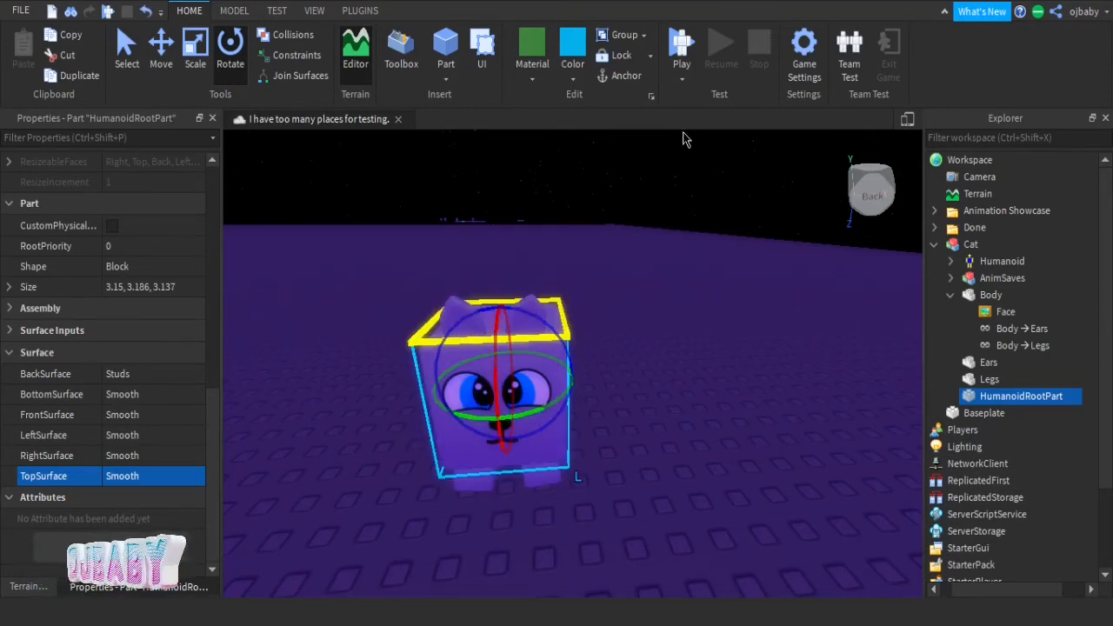
# Step: Create a joint from the HumanoidRootPart to the Body with RigEdit Lite and leave rig editing
pyautogui.click(362, 11)
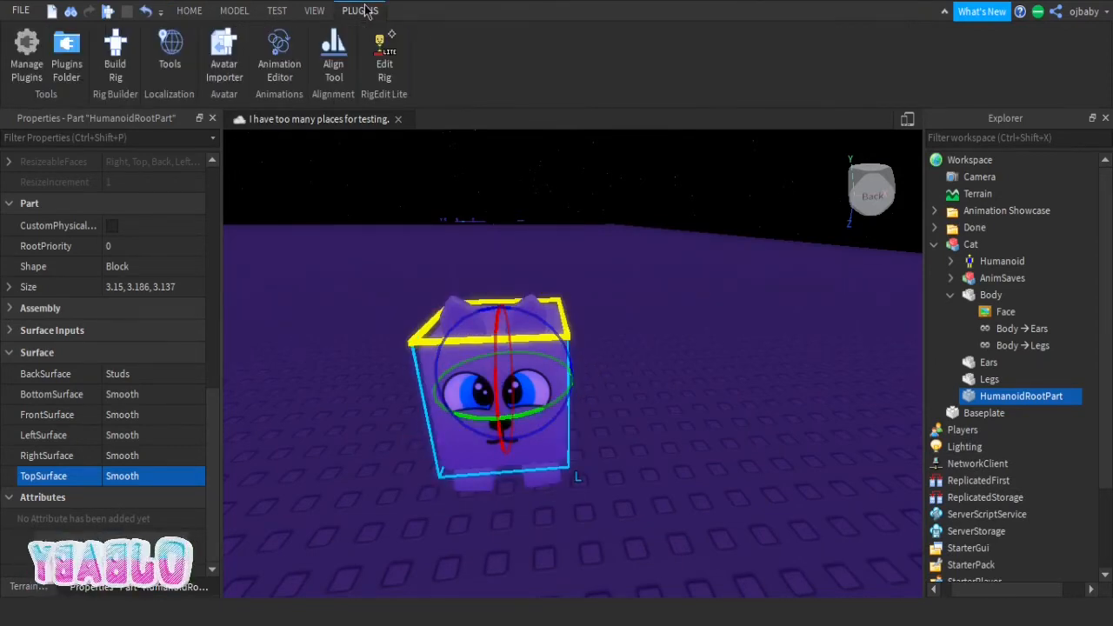
pyautogui.click(381, 63)
pyautogui.click(1011, 395)
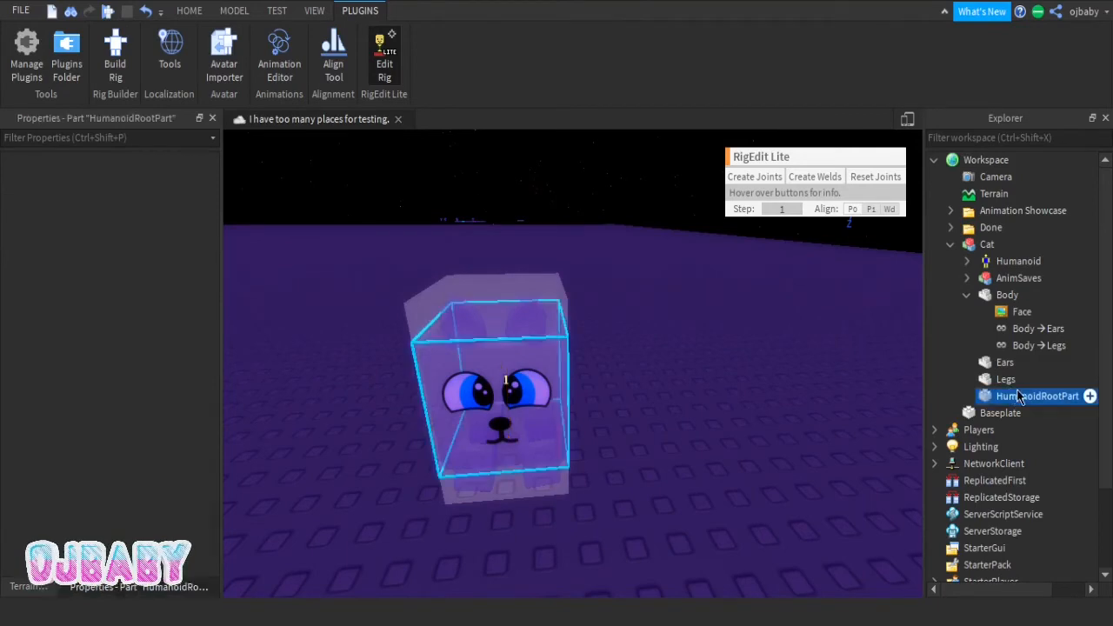
pyautogui.keyDown('ctrl'); pyautogui.click(996, 296); pyautogui.keyUp('ctrl')
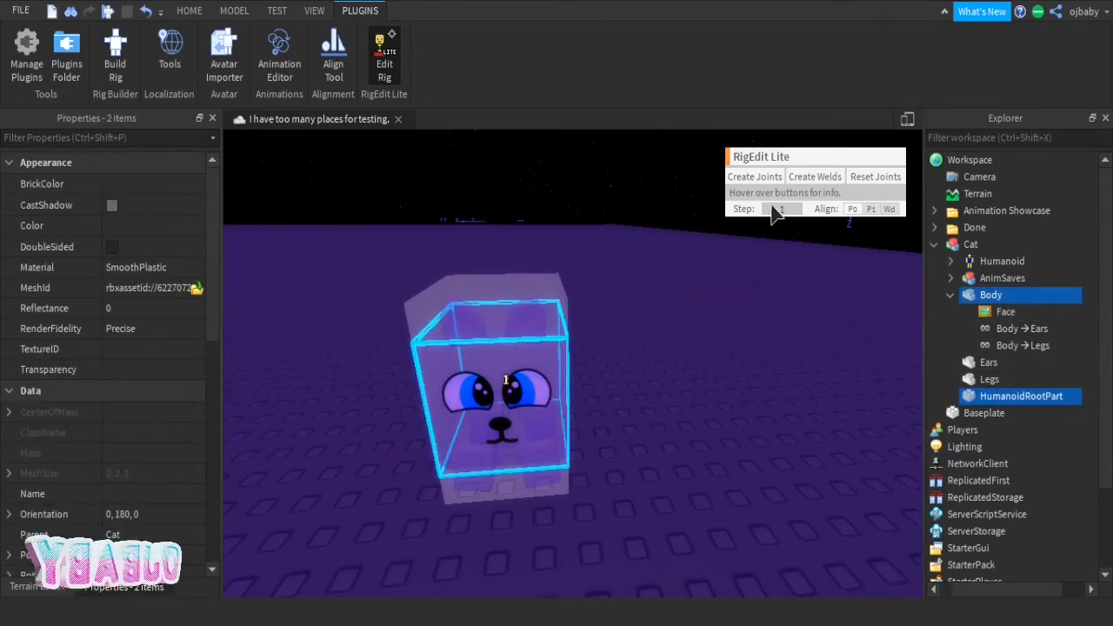
pyautogui.click(755, 177)
pyautogui.click(380, 62)
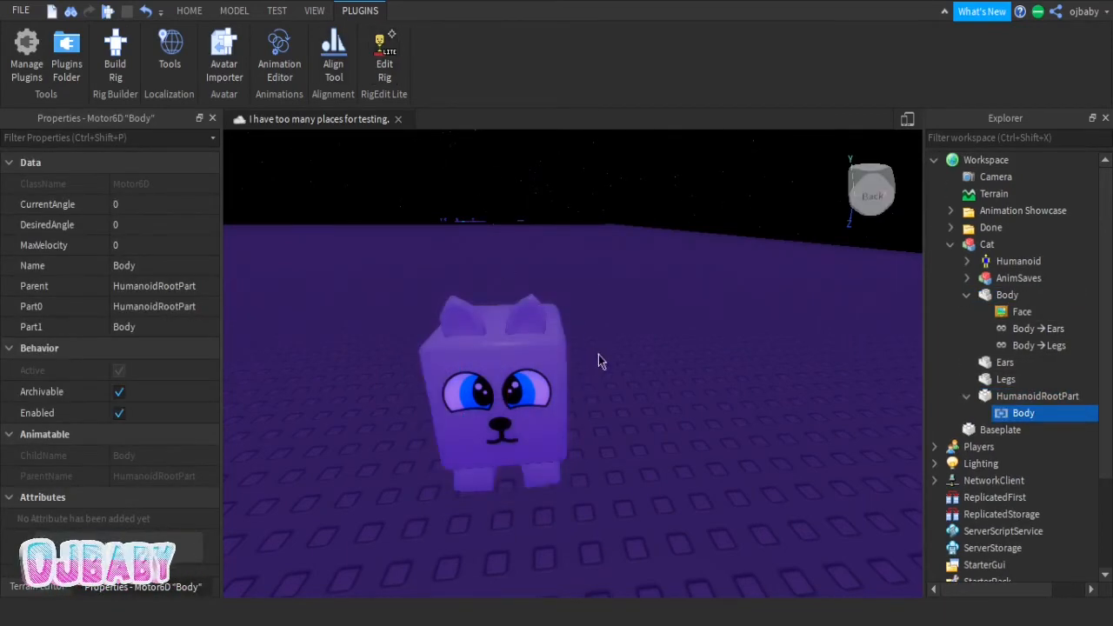
# Step: Load the Cat in the Animation Editor, test moving its Body along the X axis, undo the move, and close the editor
pyautogui.click(561, 374)
pyautogui.click(279, 54)
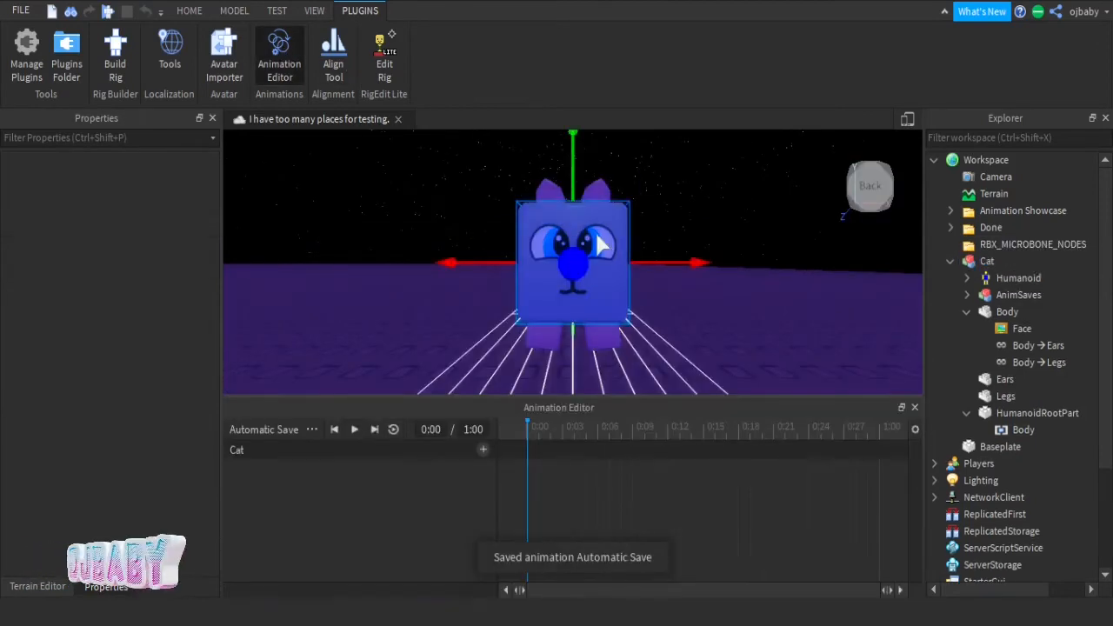
pyautogui.moveTo(665, 262); pyautogui.dragTo(771, 297)
pyautogui.scroll(-5, 770, 297)
pyautogui.hotkey('ctrl', 'z')
pyautogui.scroll(5, 748, 326)
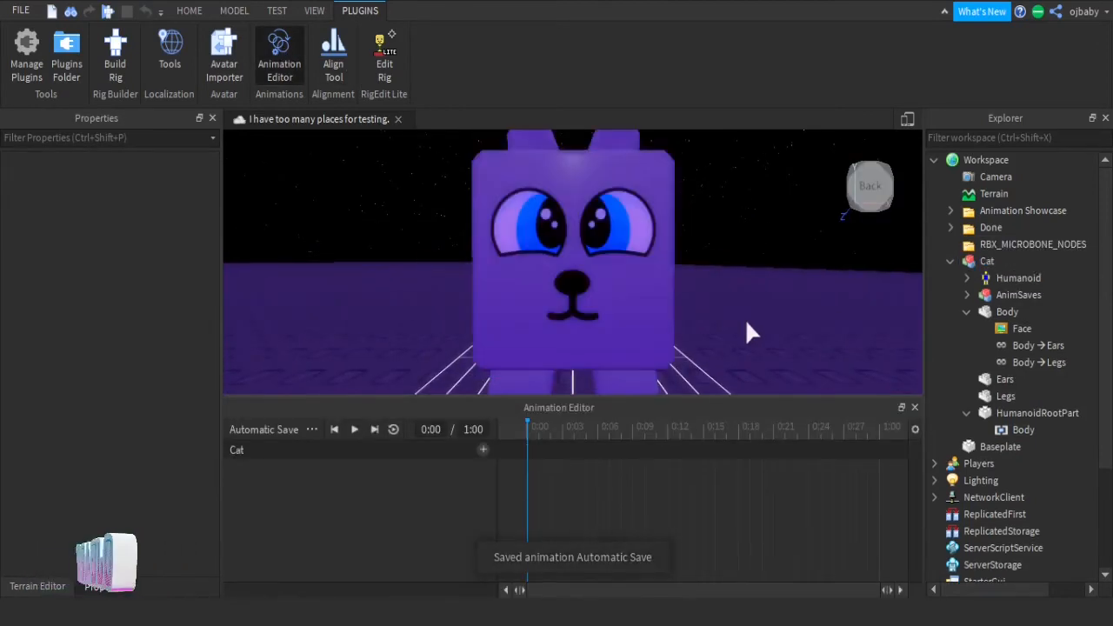
pyautogui.click(279, 53)
pyautogui.scroll(-5, 459, 293)
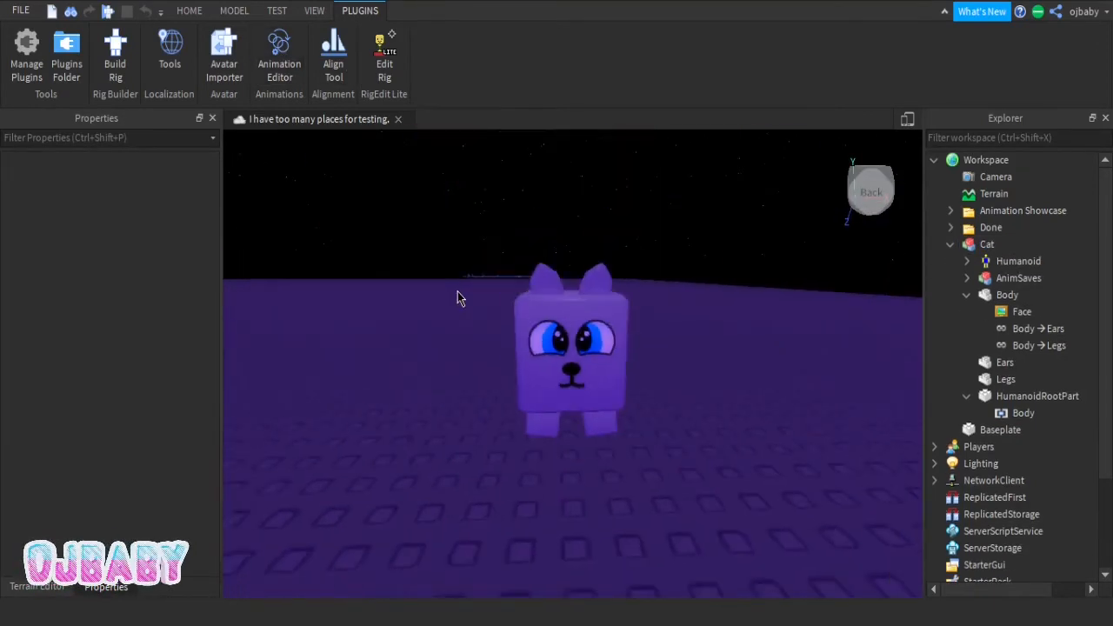
pyautogui.scroll(-1, 458, 291)
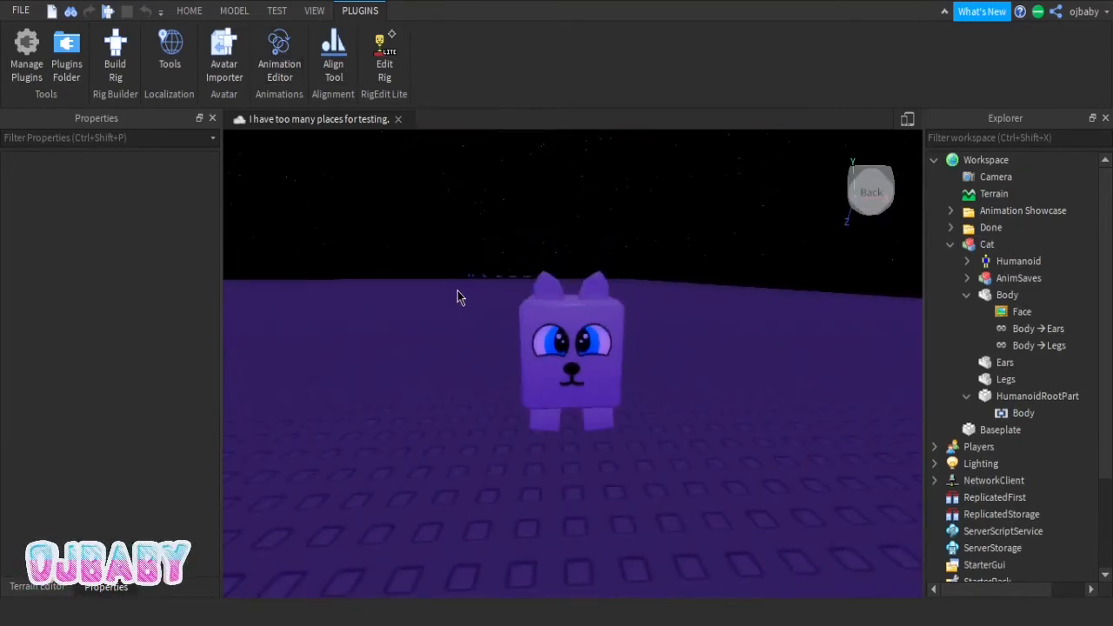